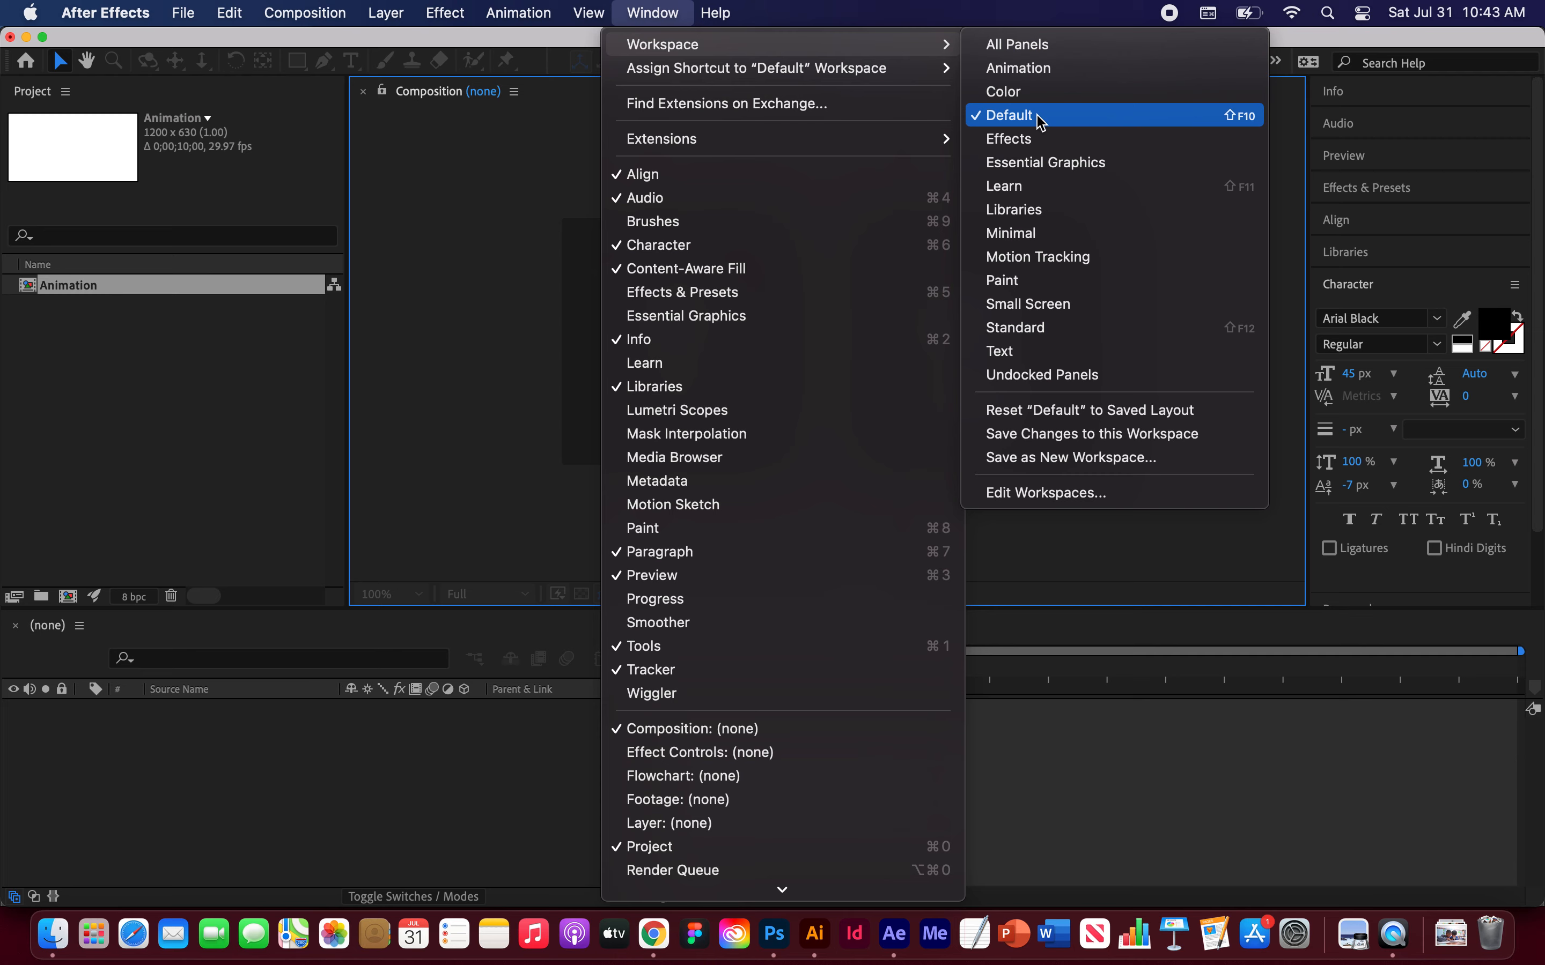
Step: Reset the Default workspace to its saved layout and create a new composition named Animation lasting 10 seconds
click(1071, 411)
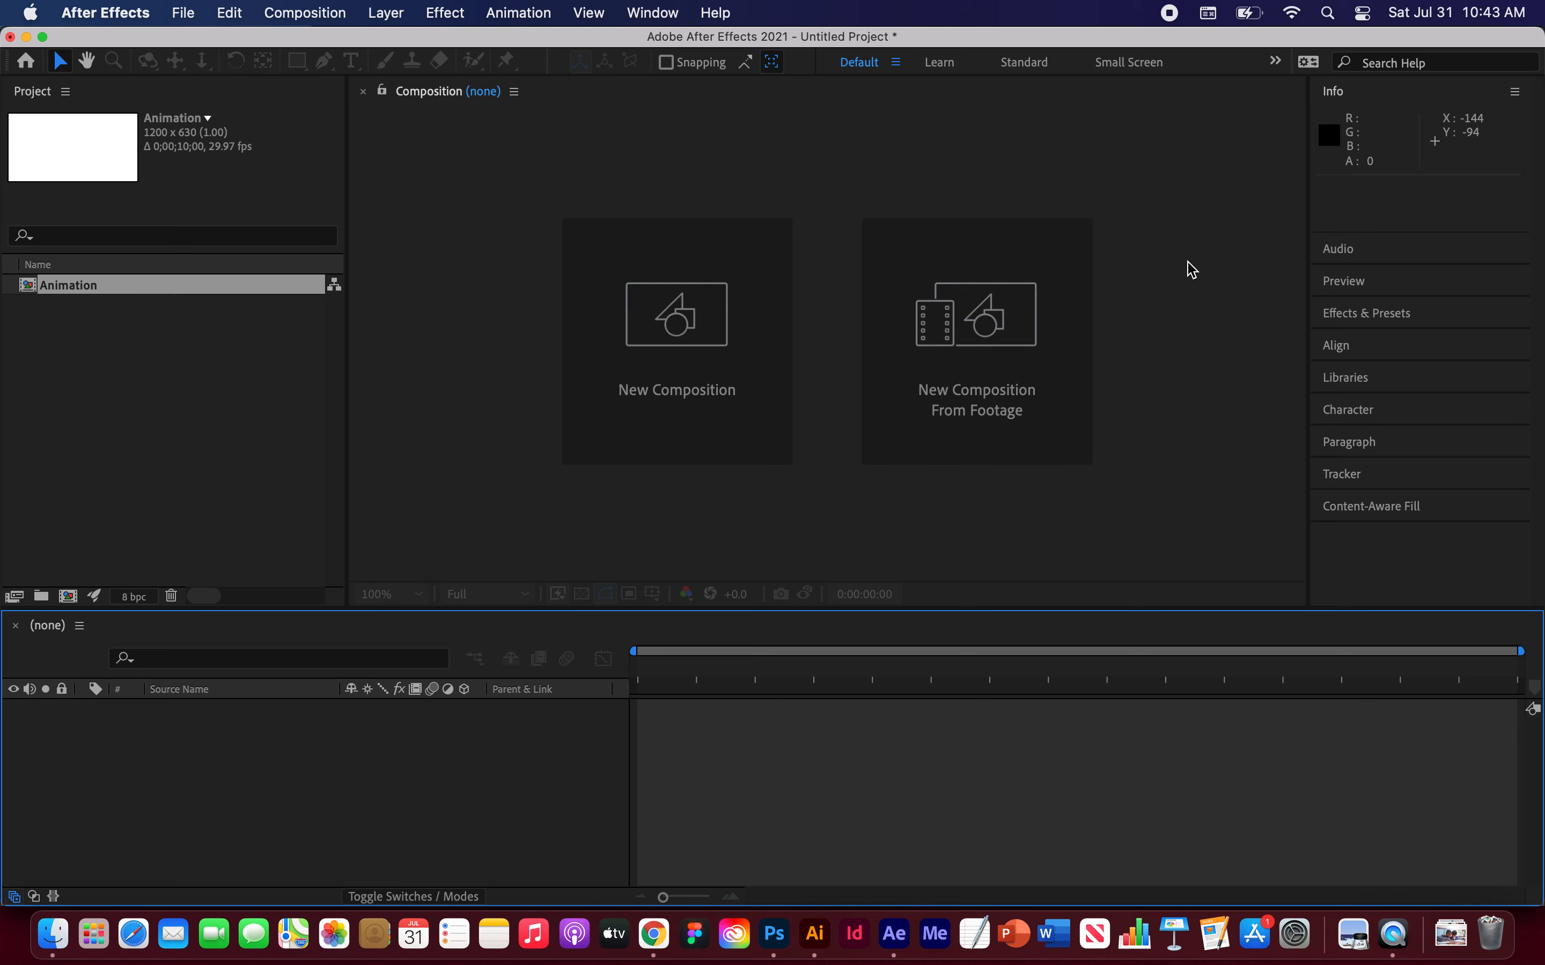
click(659, 345)
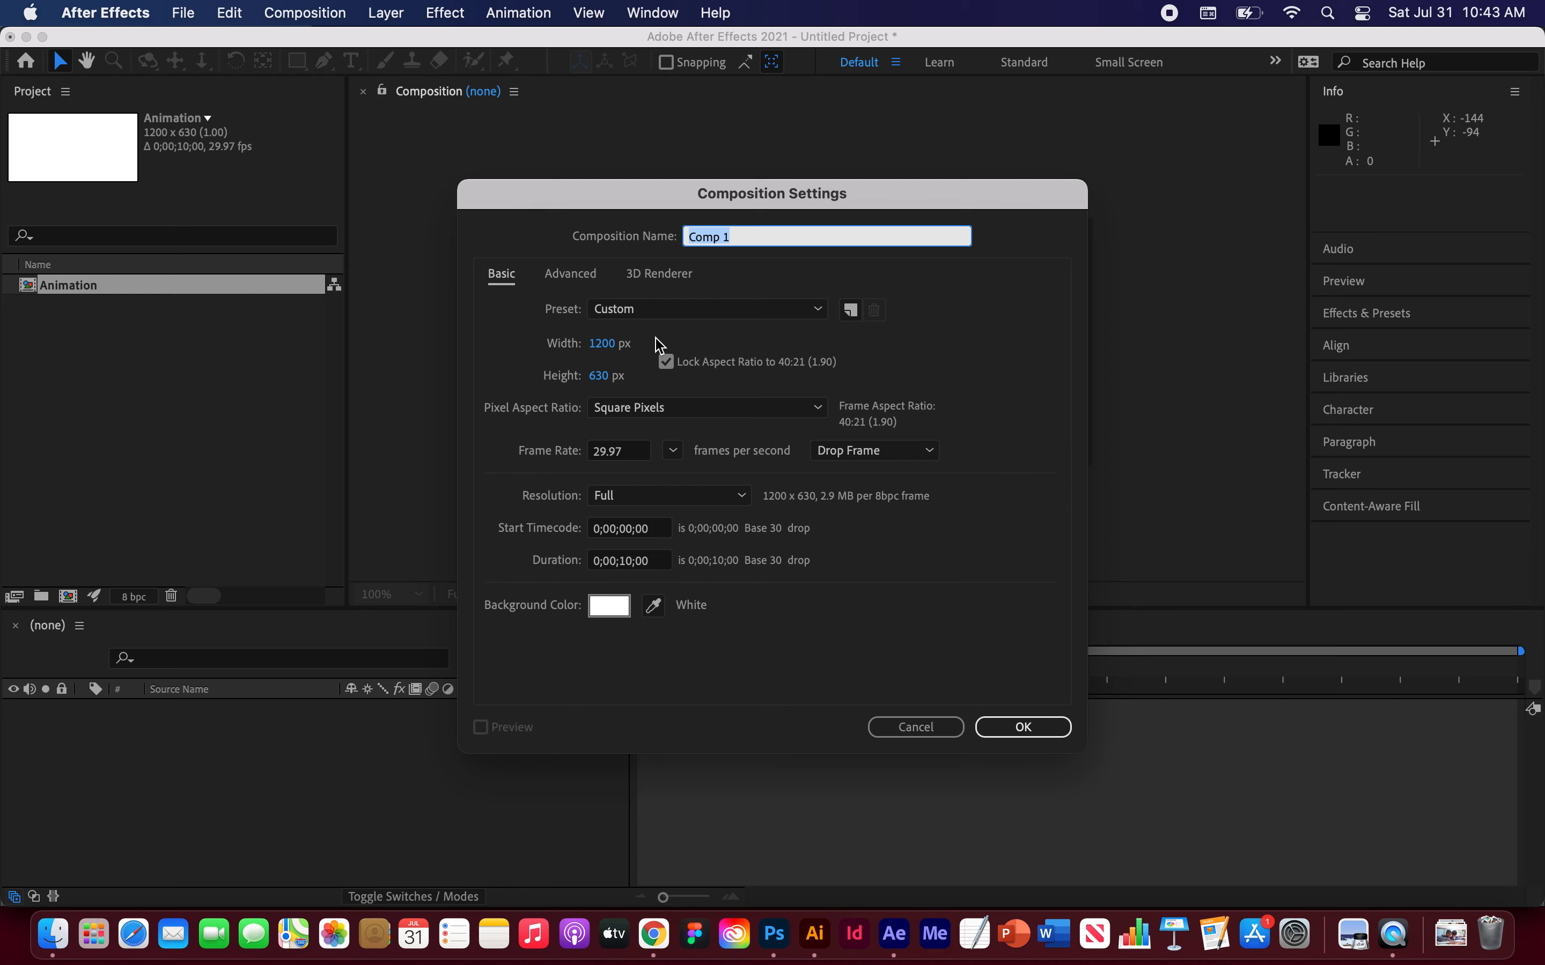
text(Animation)
click(632, 563)
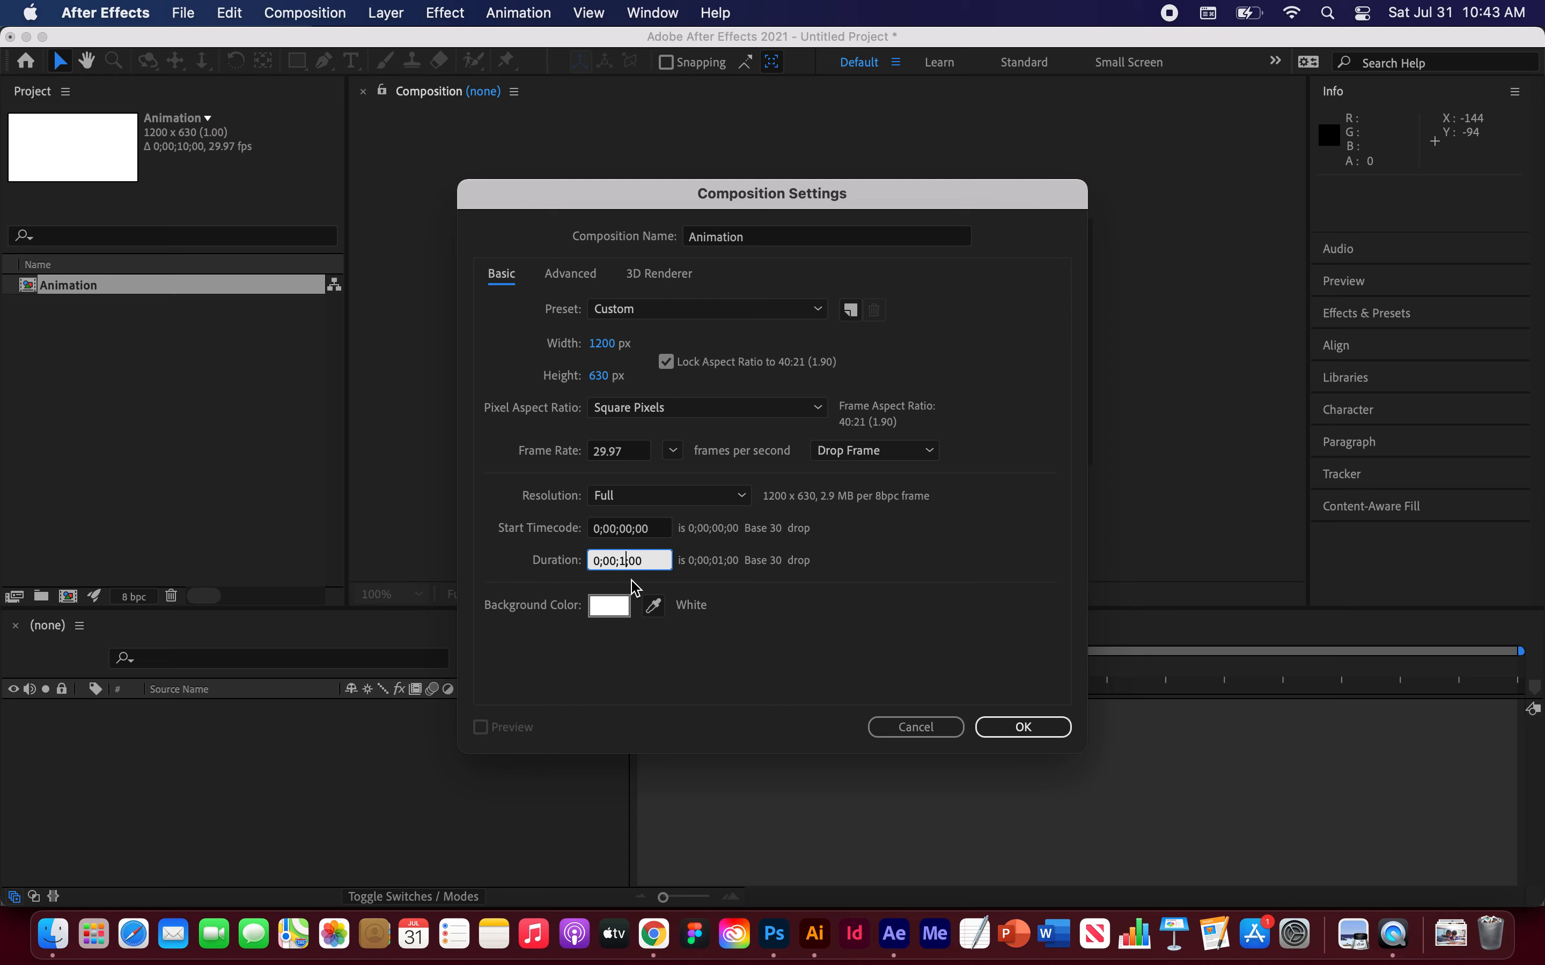
text(10)
click(1023, 727)
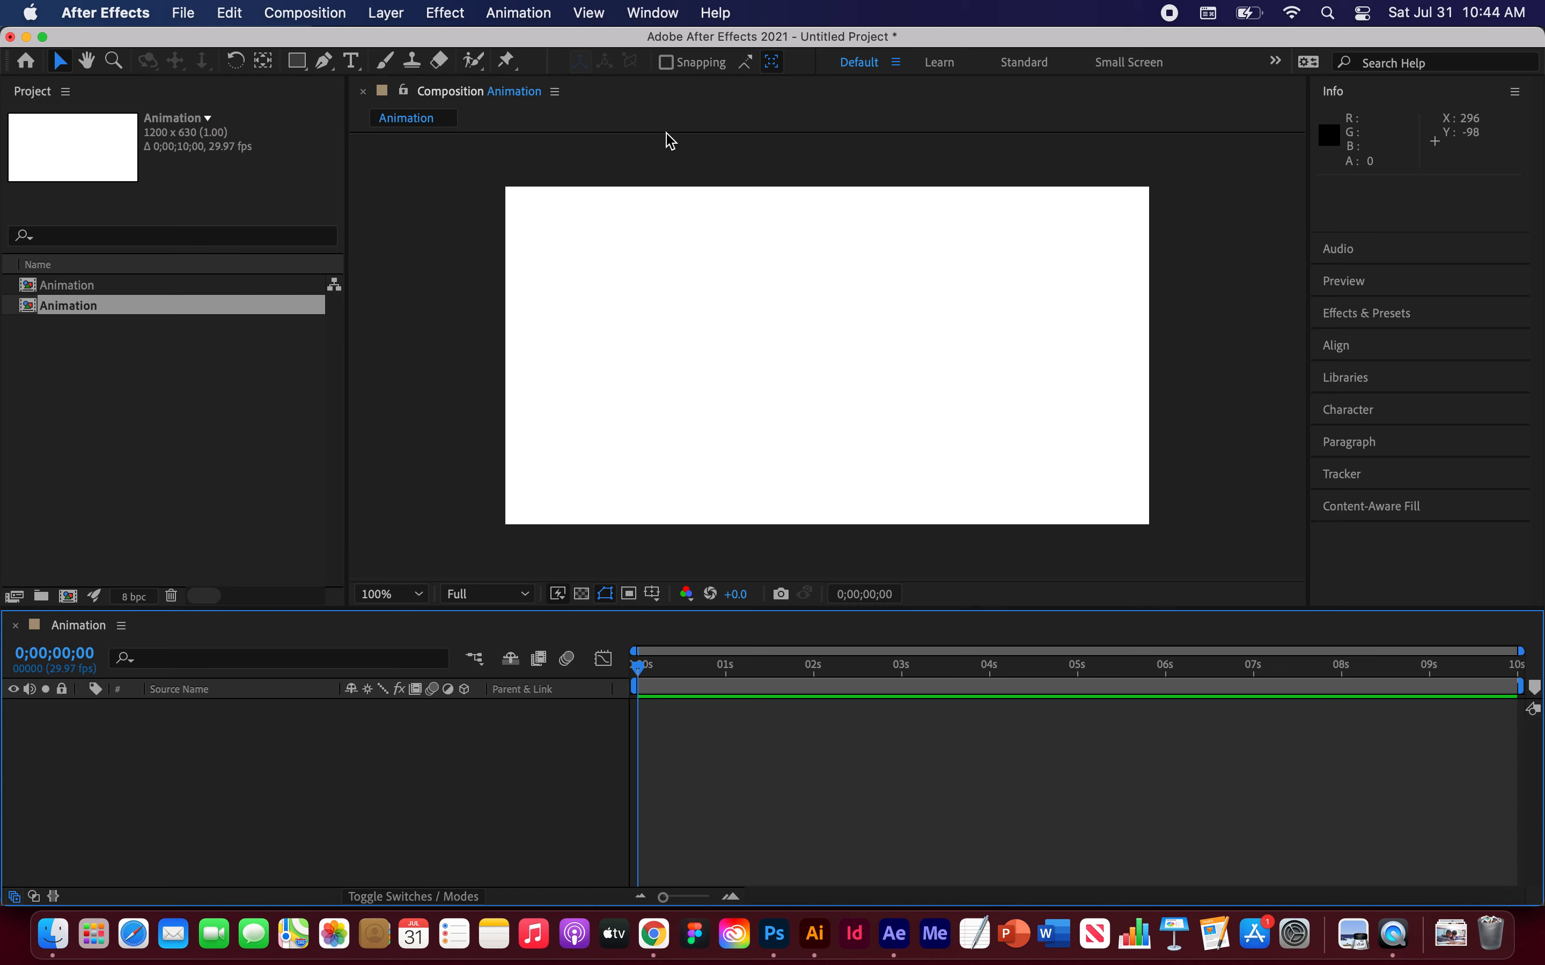
Step: Add a new text layer reading Version 1 in the Animation composition
click(395, 18)
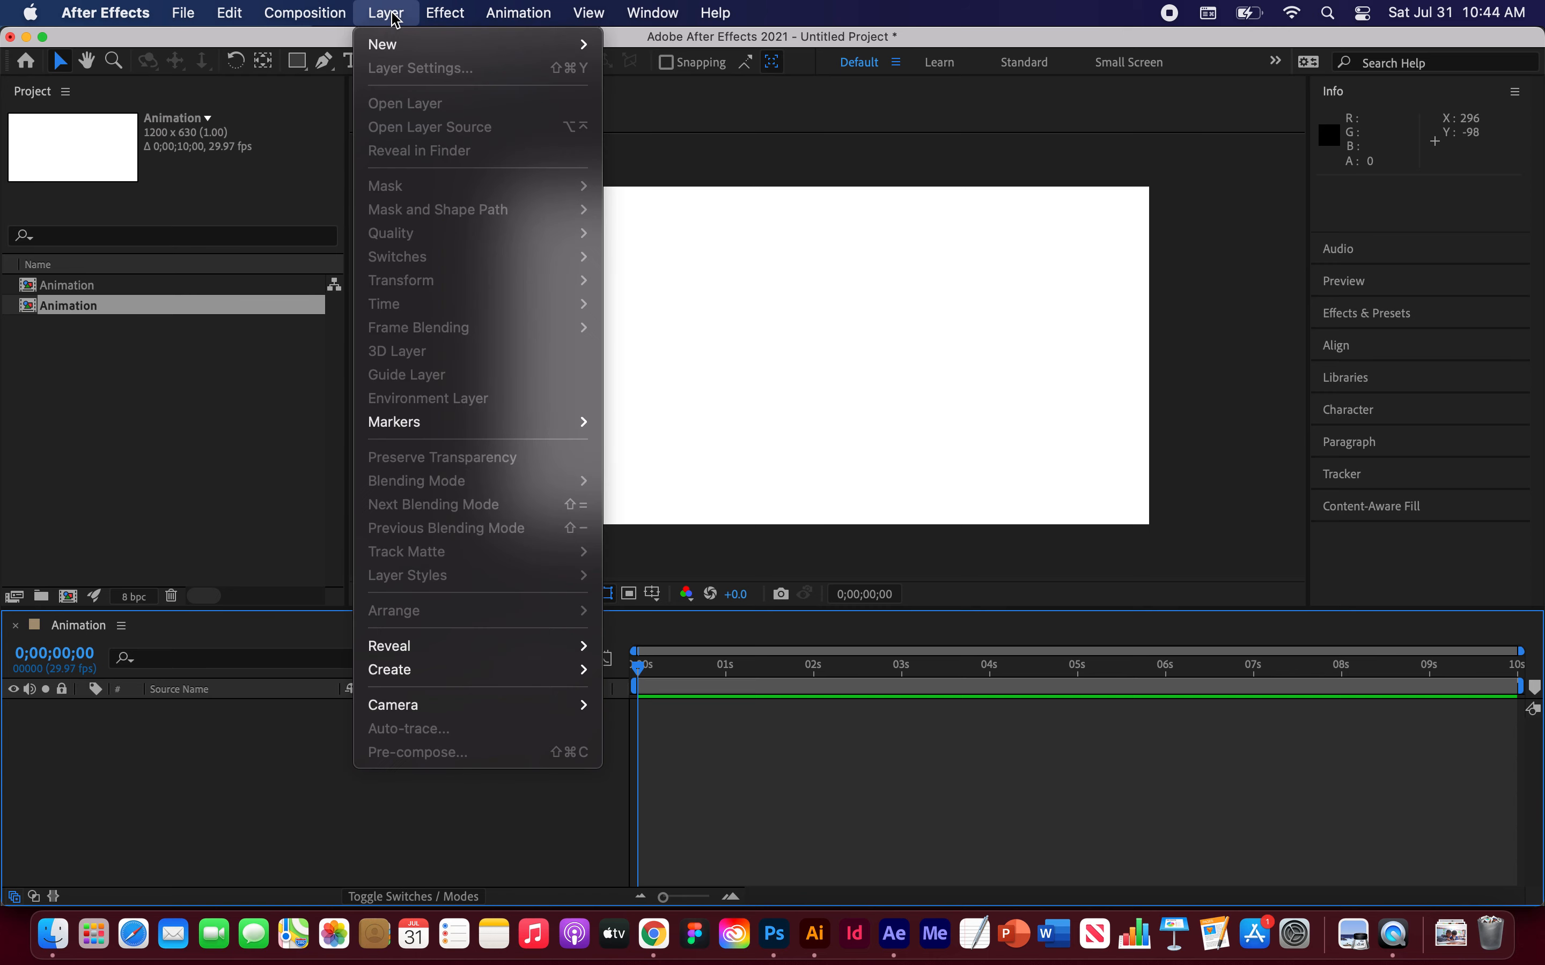
mouse_move(396, 46)
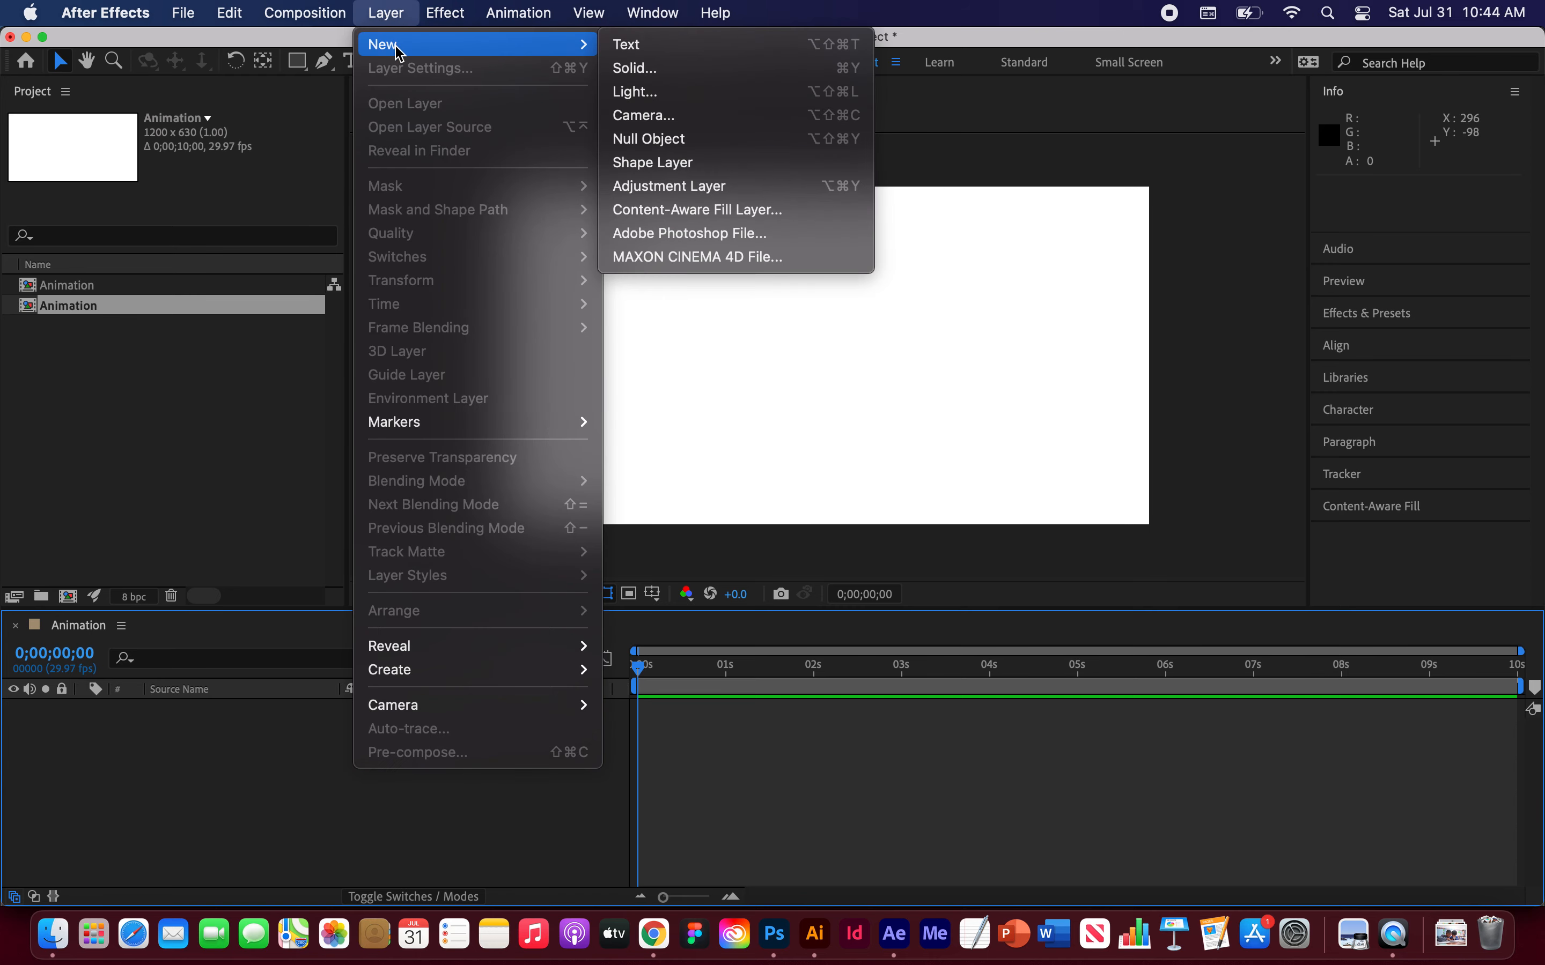
click(658, 50)
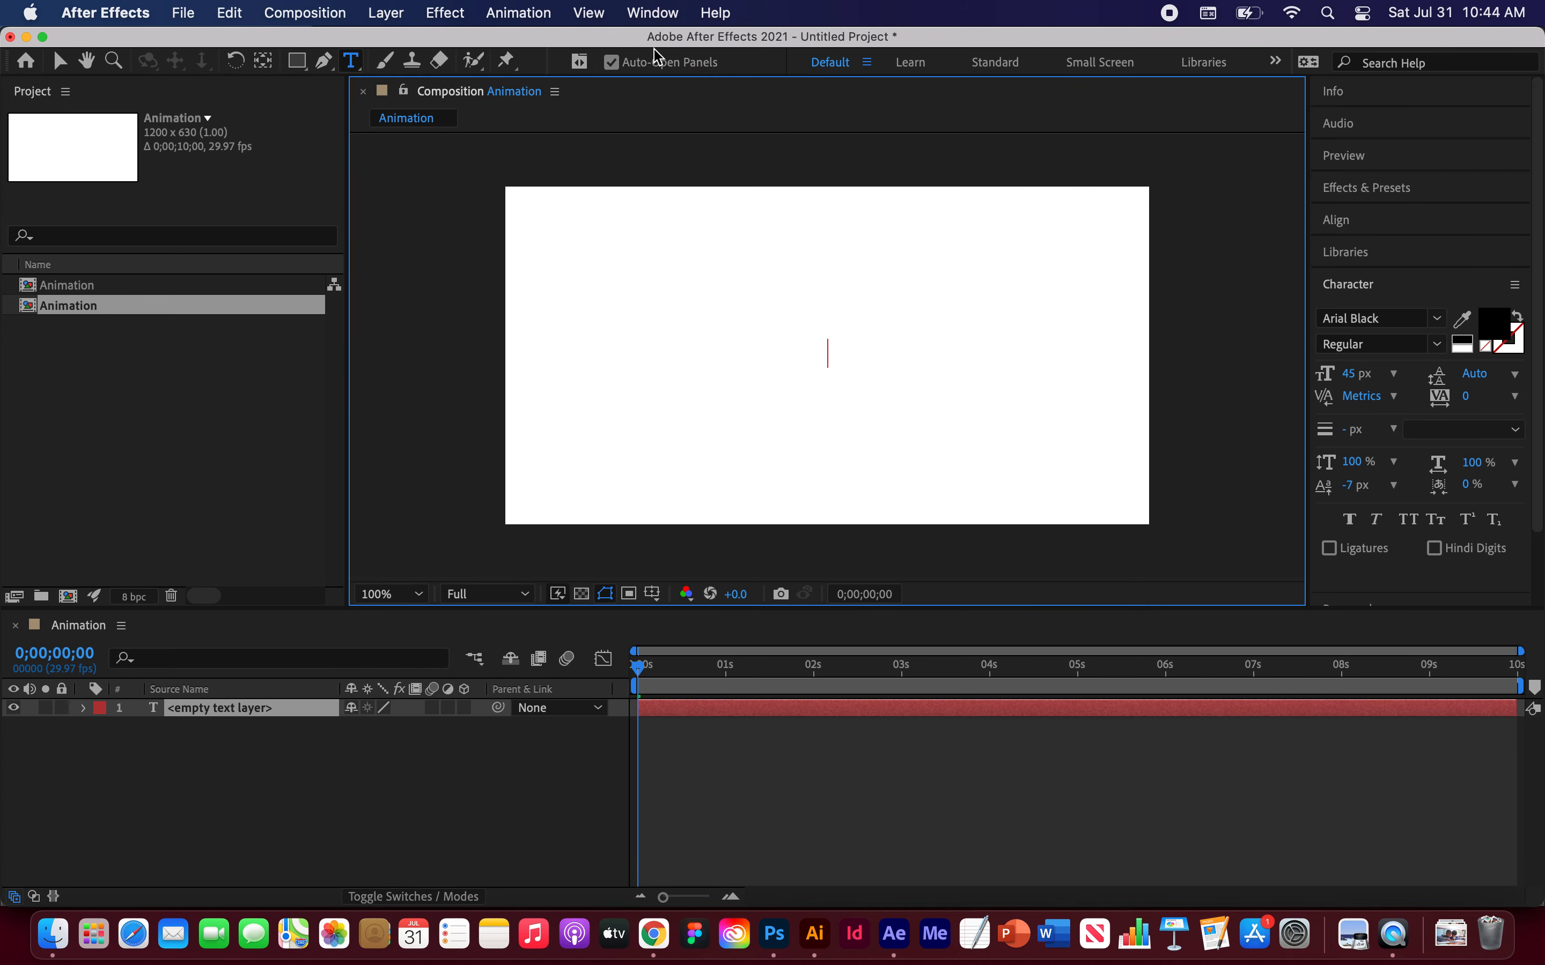
text(Version 1)
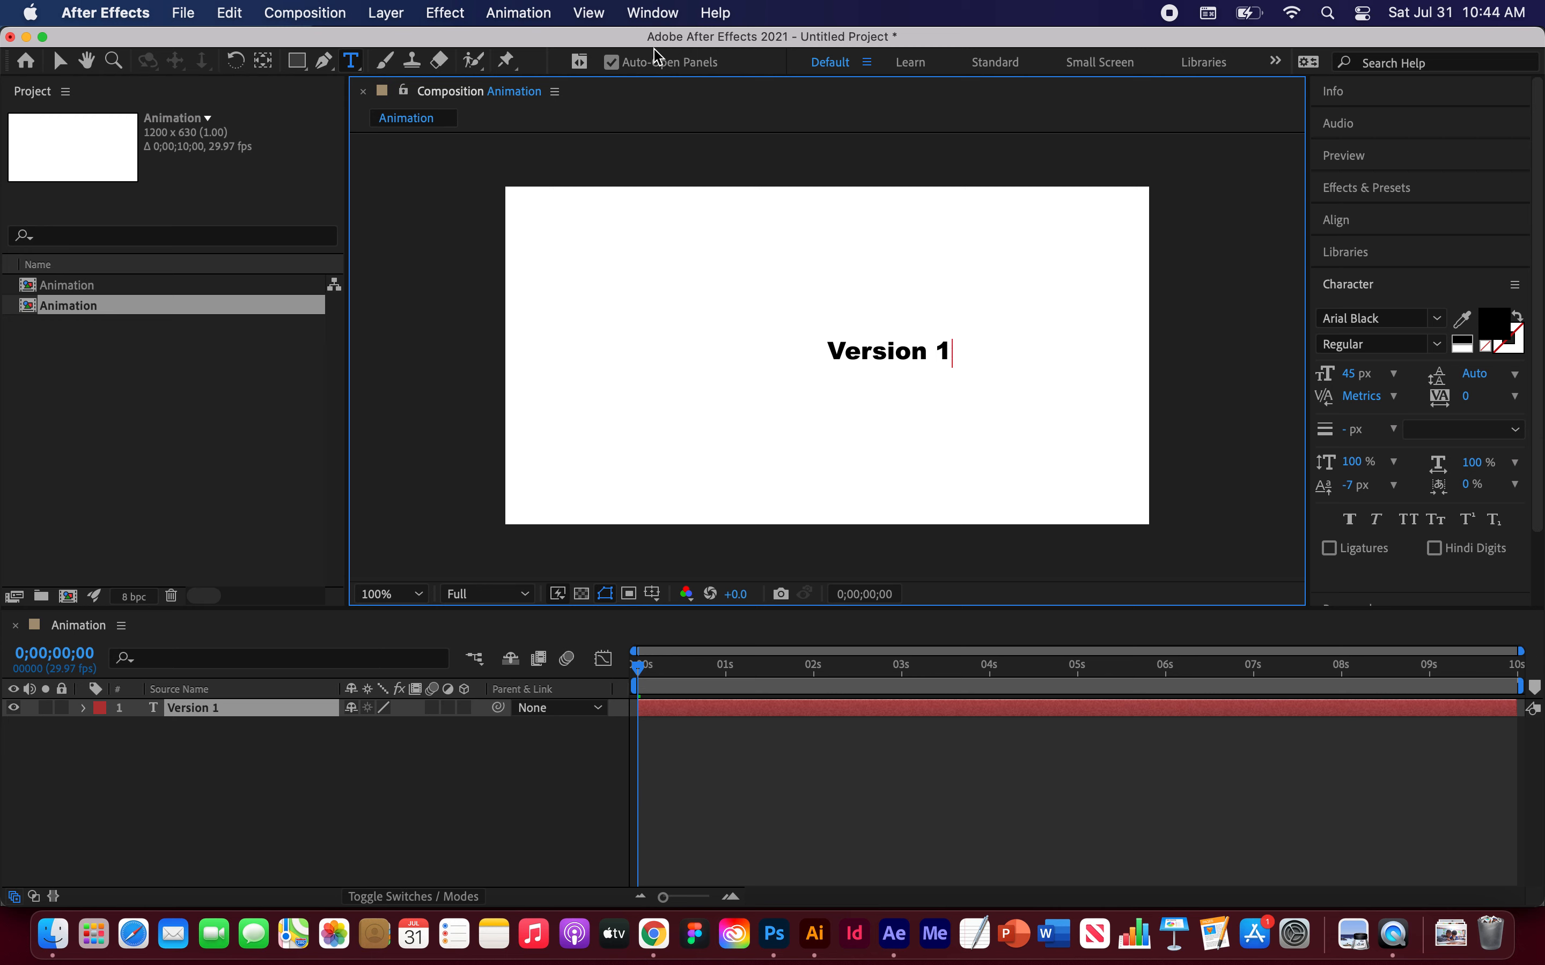
Step: Select all the text and browse the font list
key(super+a)
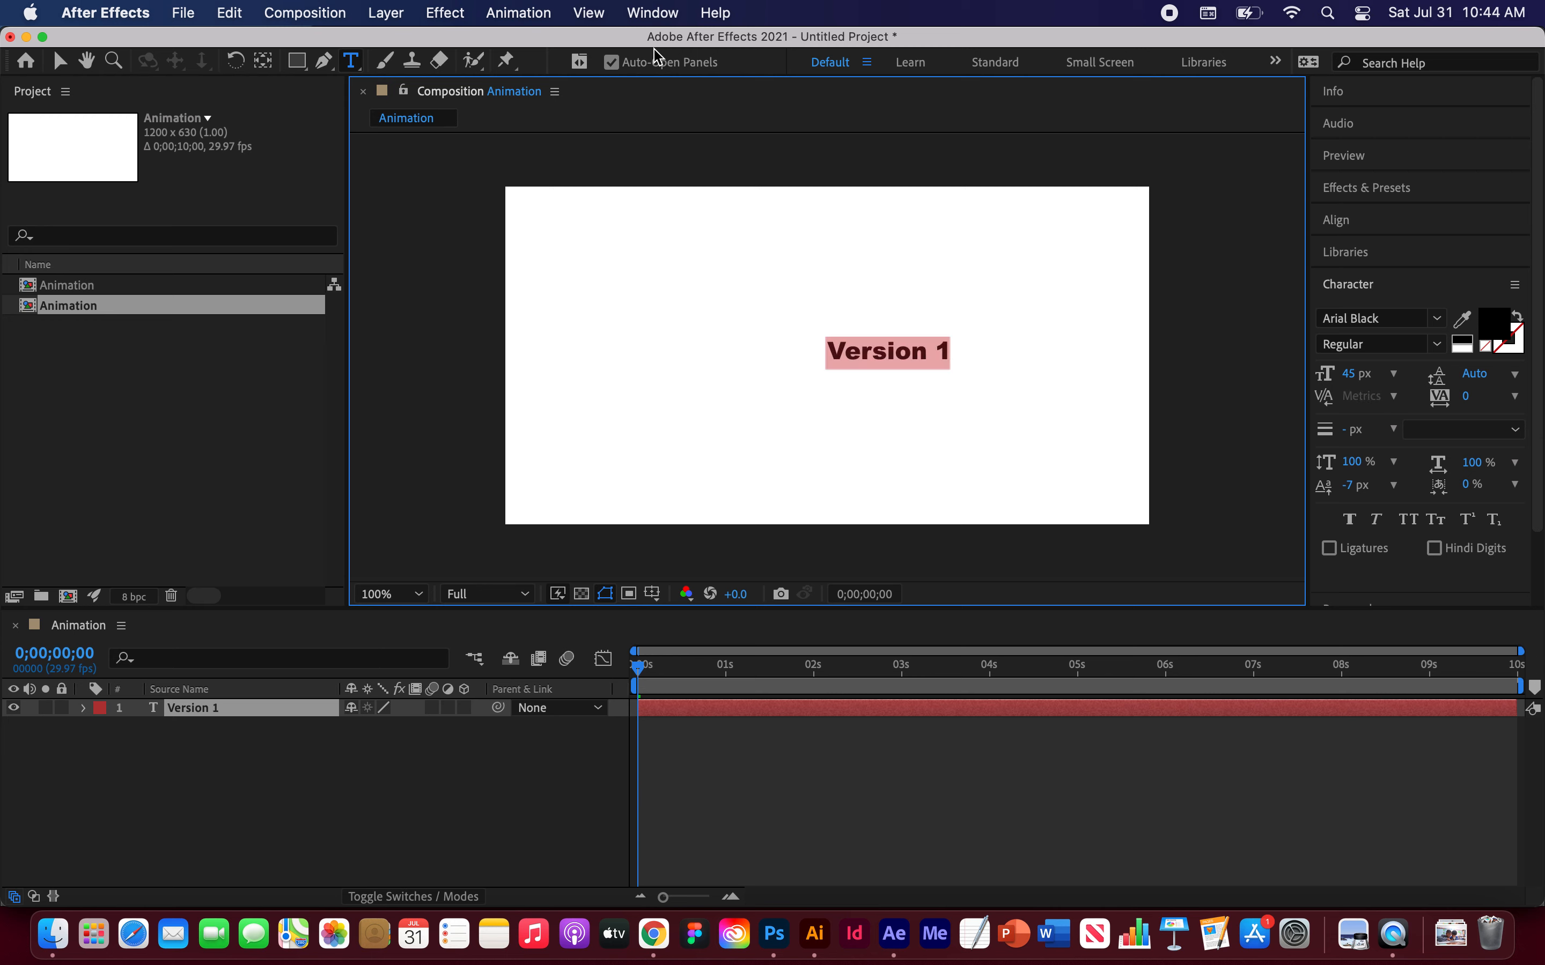
click(1437, 319)
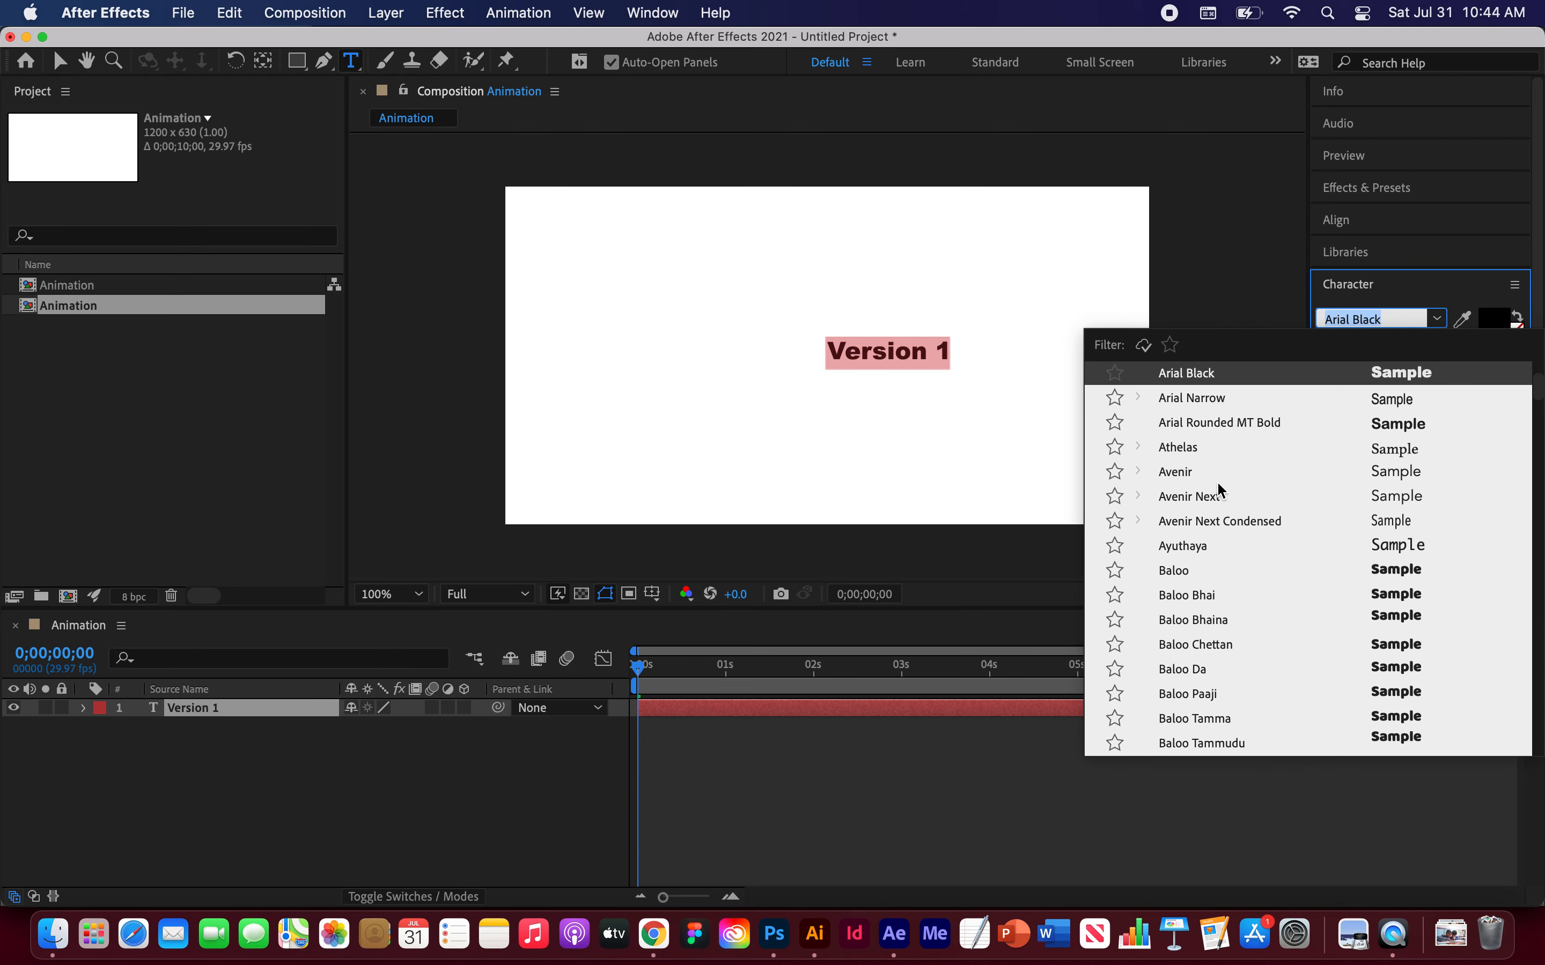
scroll(1218, 485, up, 1)
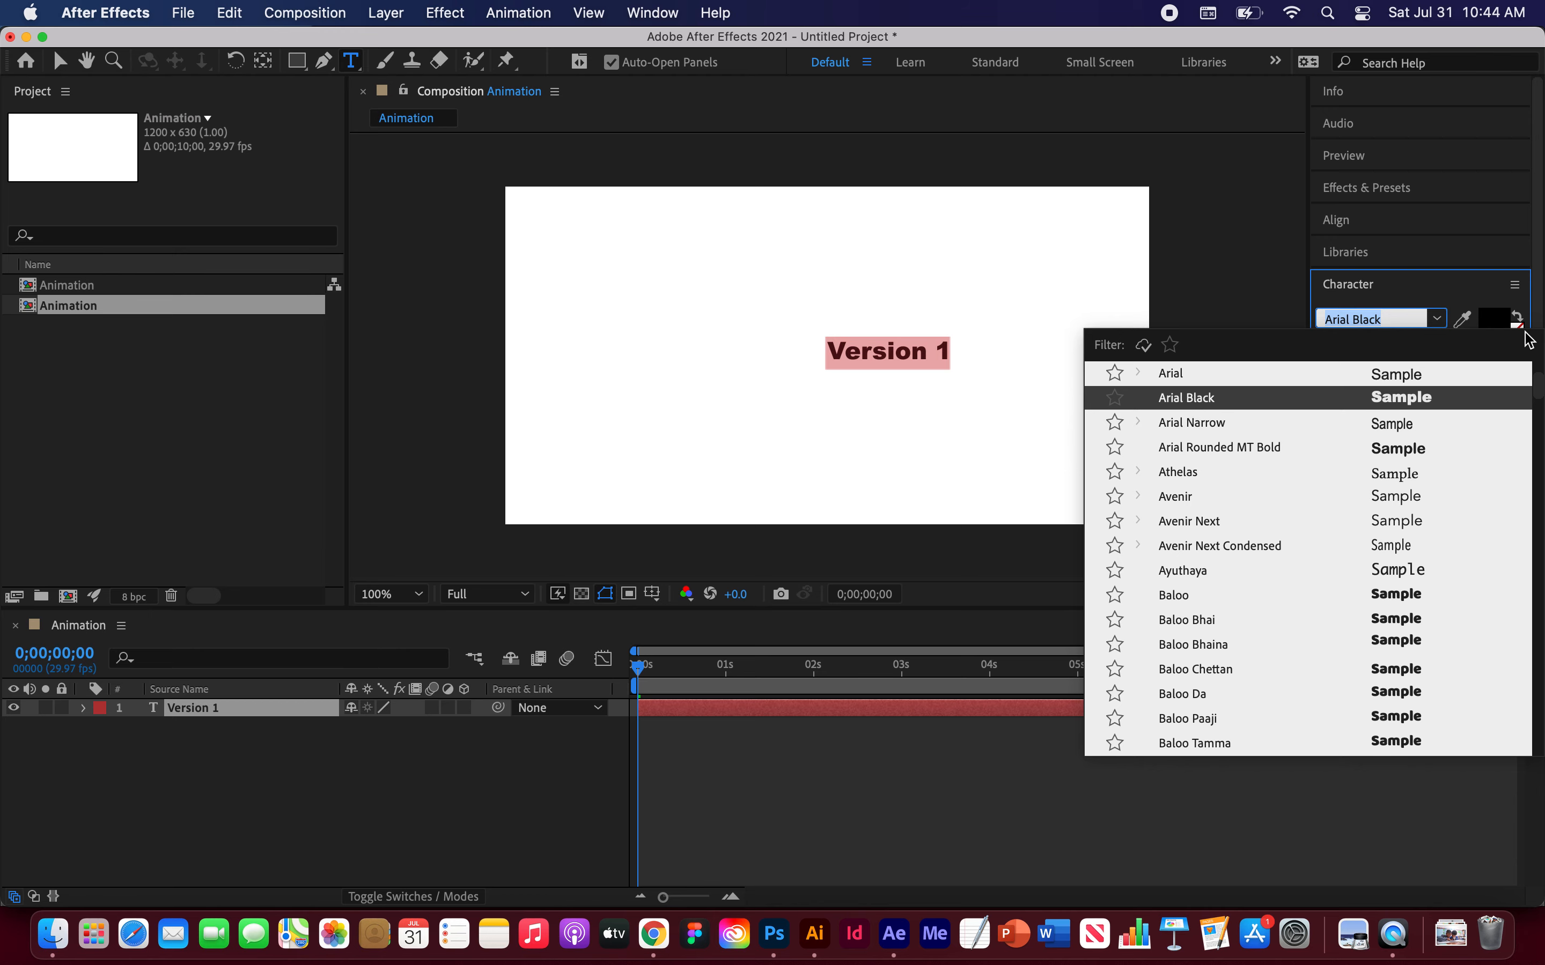
Step: Open the text colour picker, try a pink shade, then set the colour back to 000000
click(1492, 323)
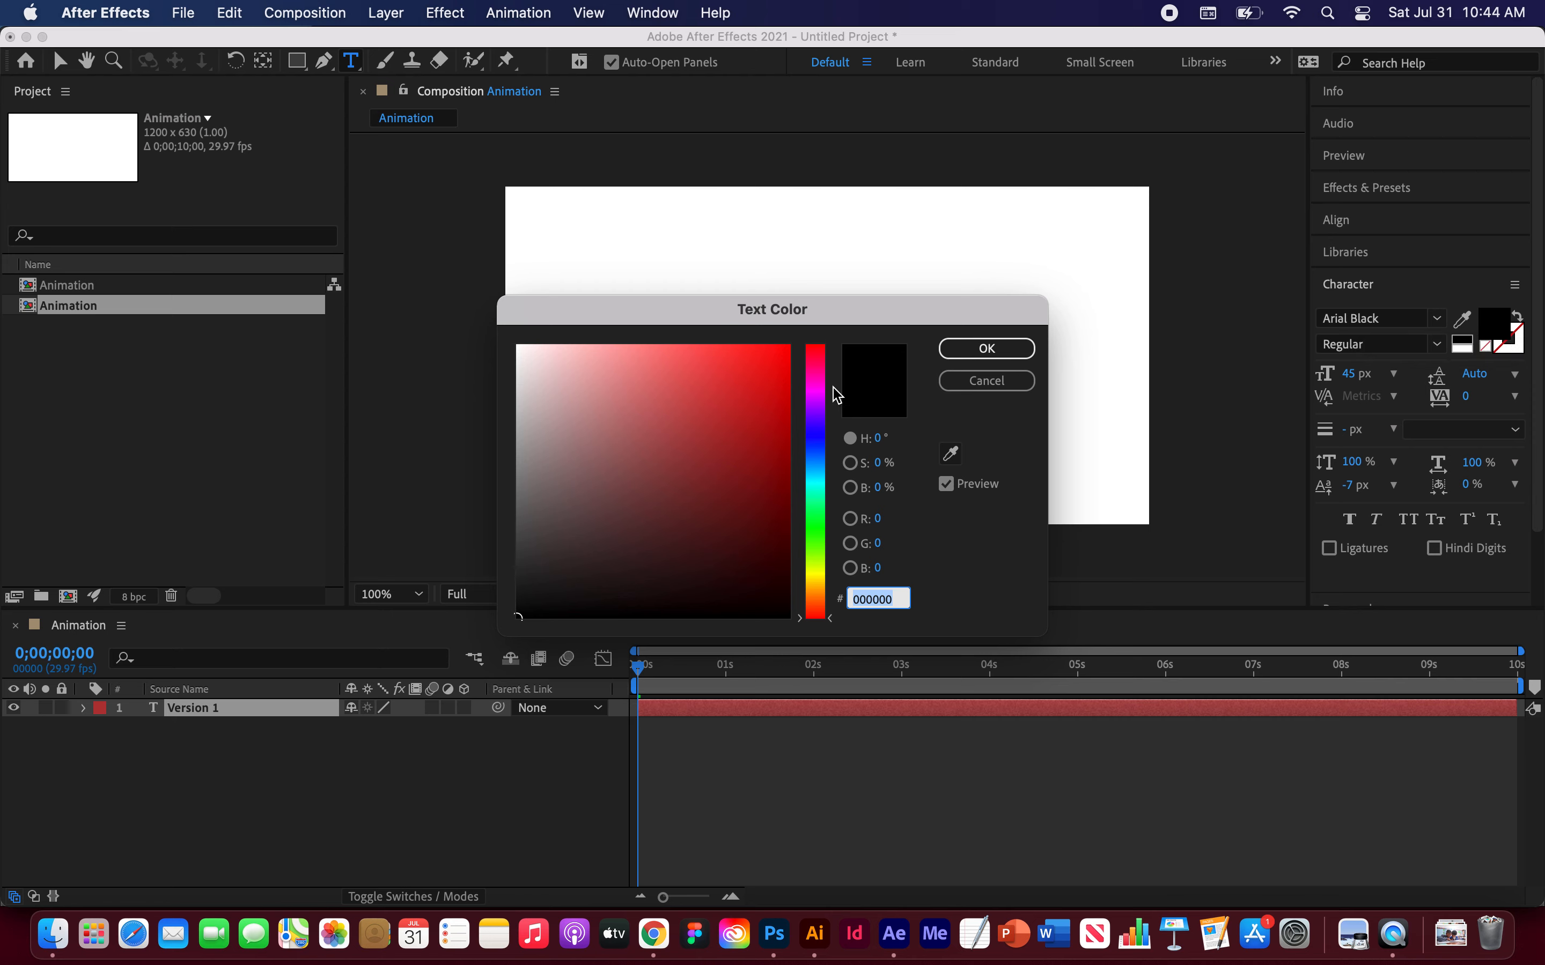
click(817, 364)
click(740, 417)
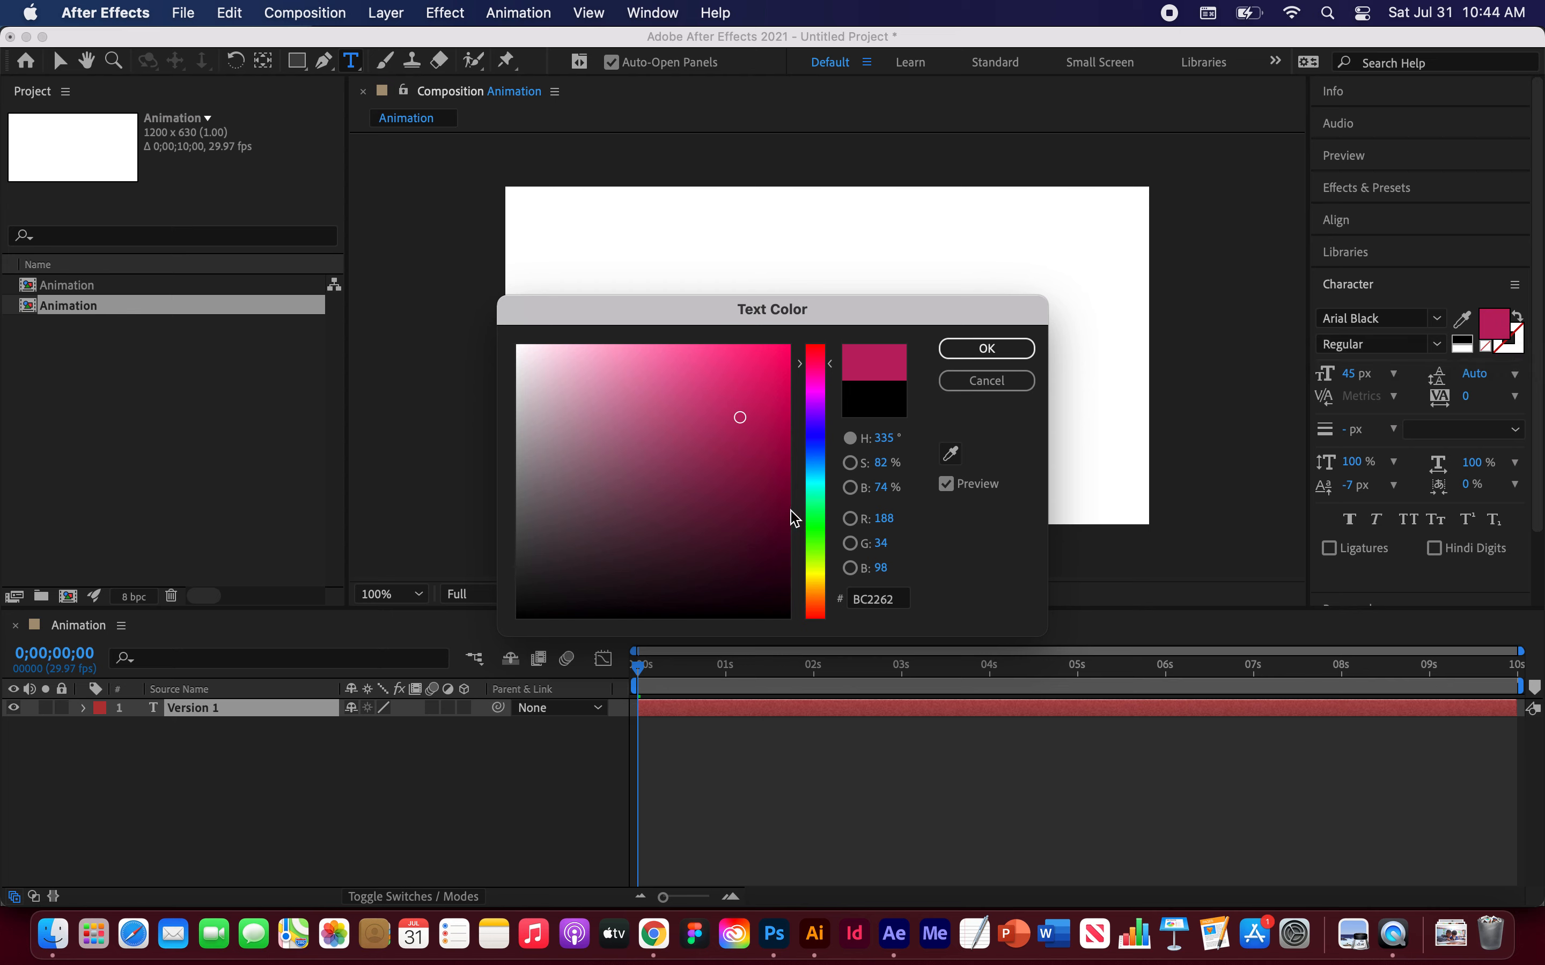
click(884, 606)
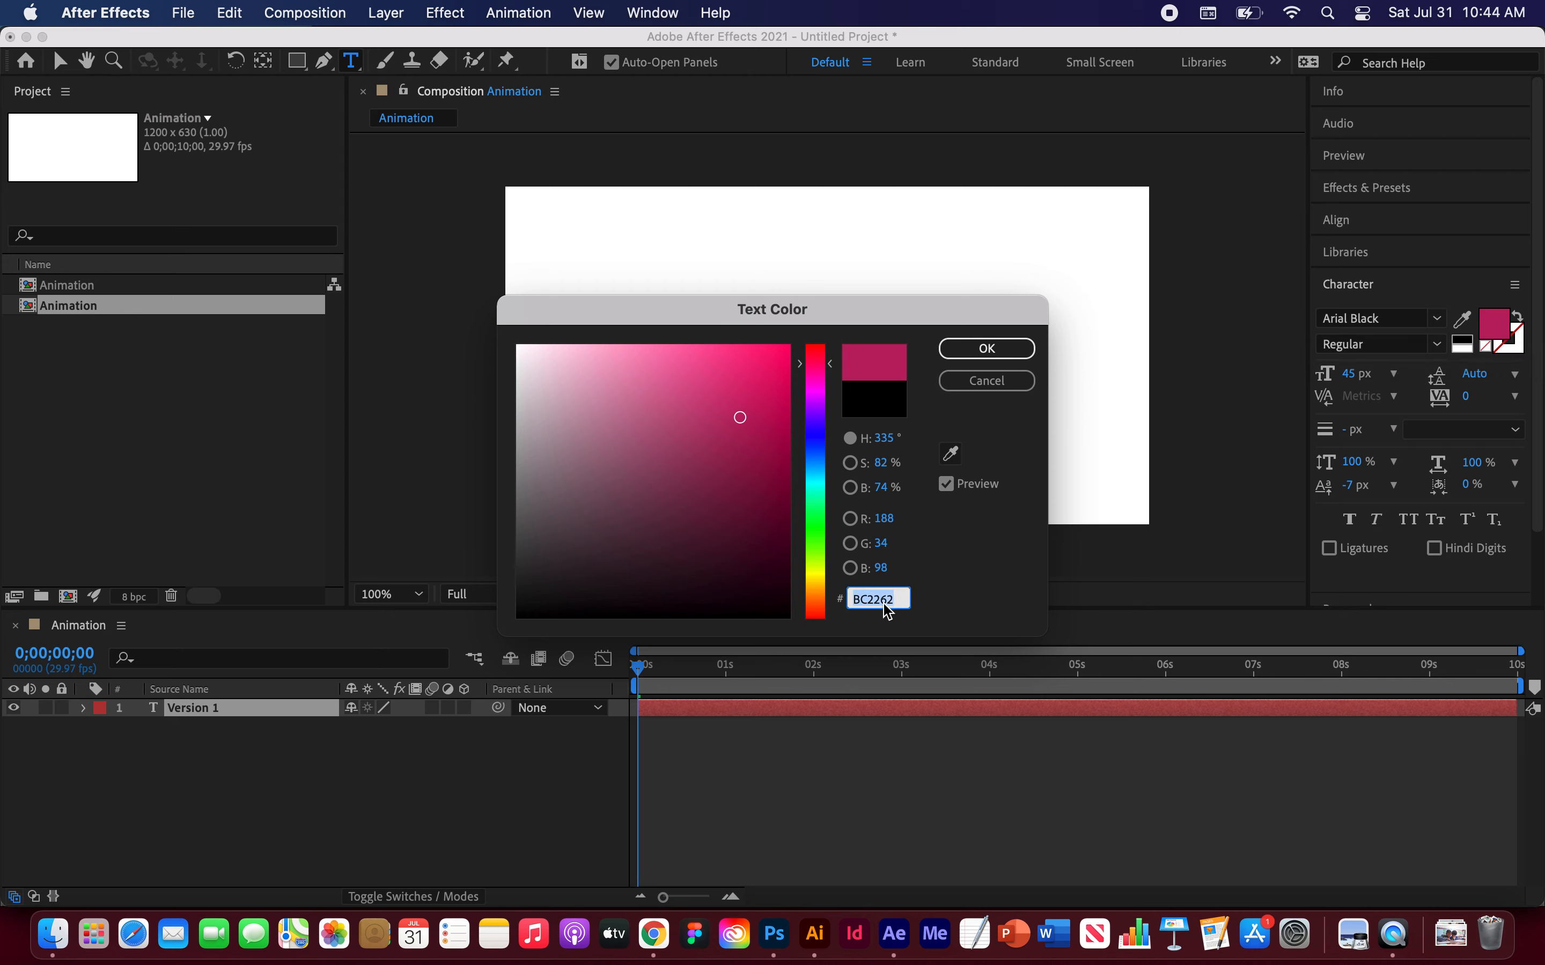
text(000000)
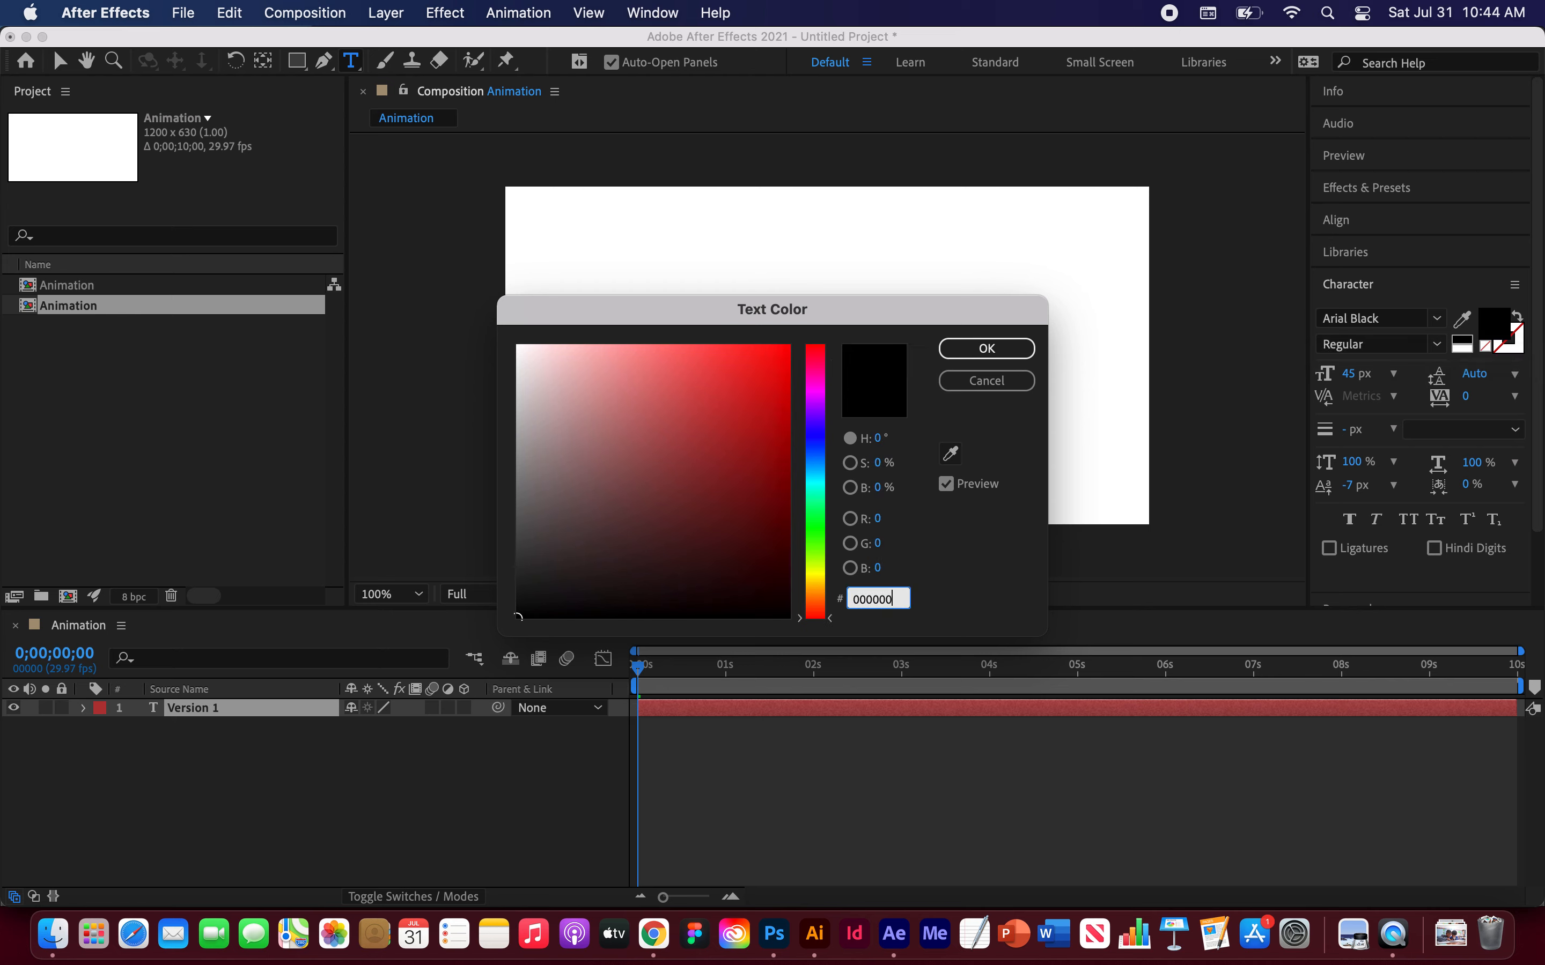
click(984, 352)
click(987, 352)
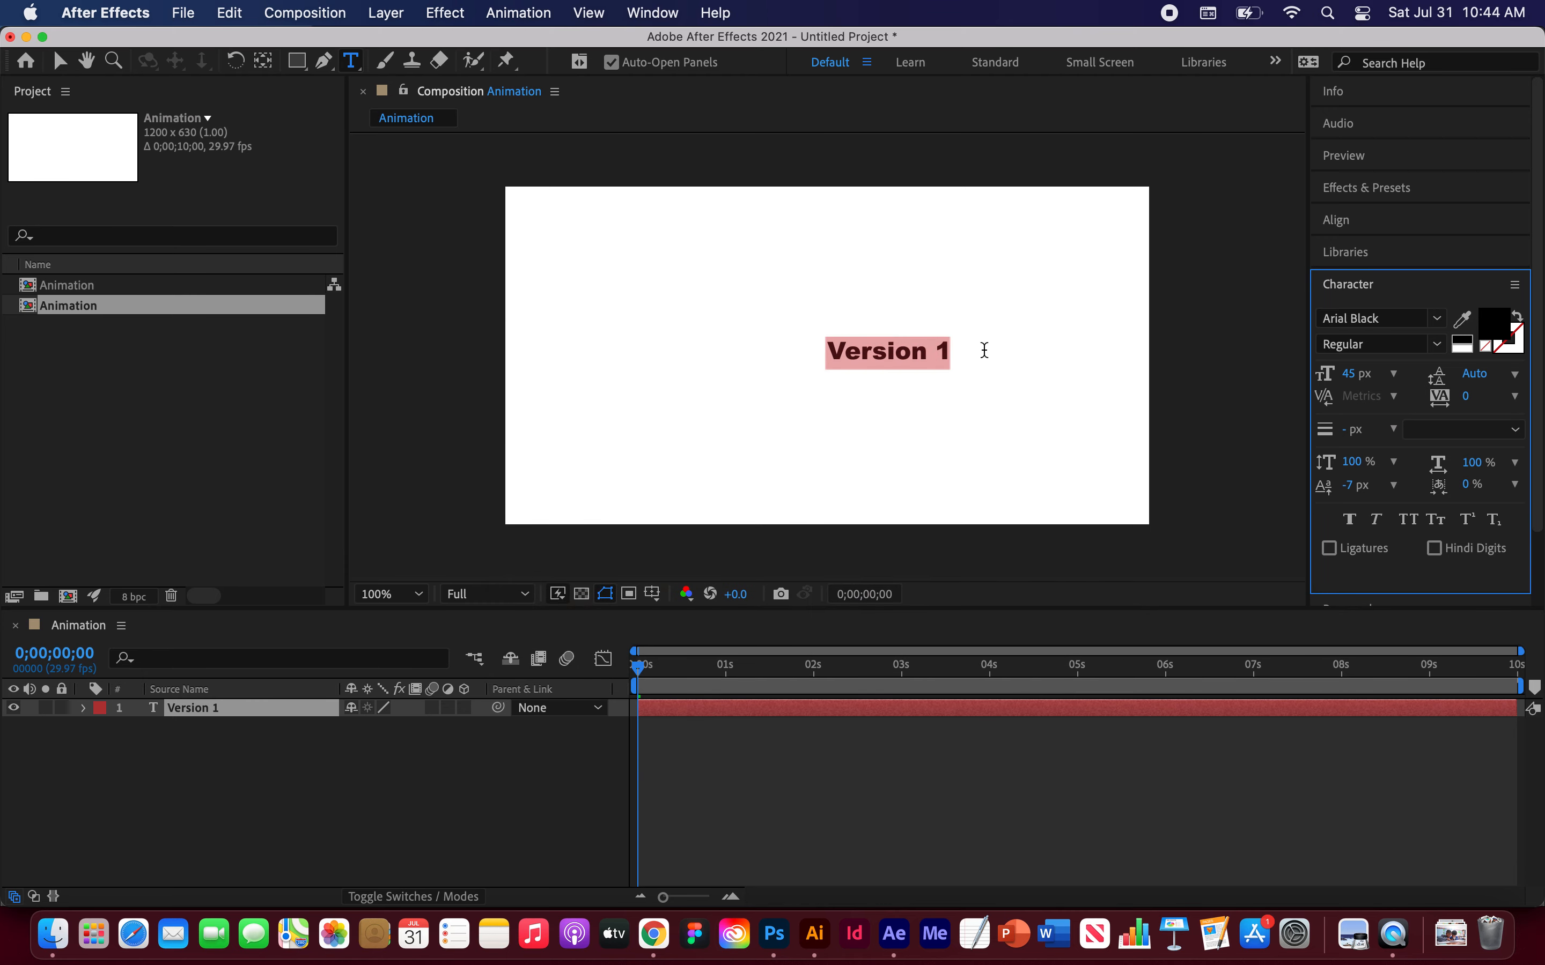
Step: Leave text editing and move the Version 1 text toward the composition's left side
click(1047, 318)
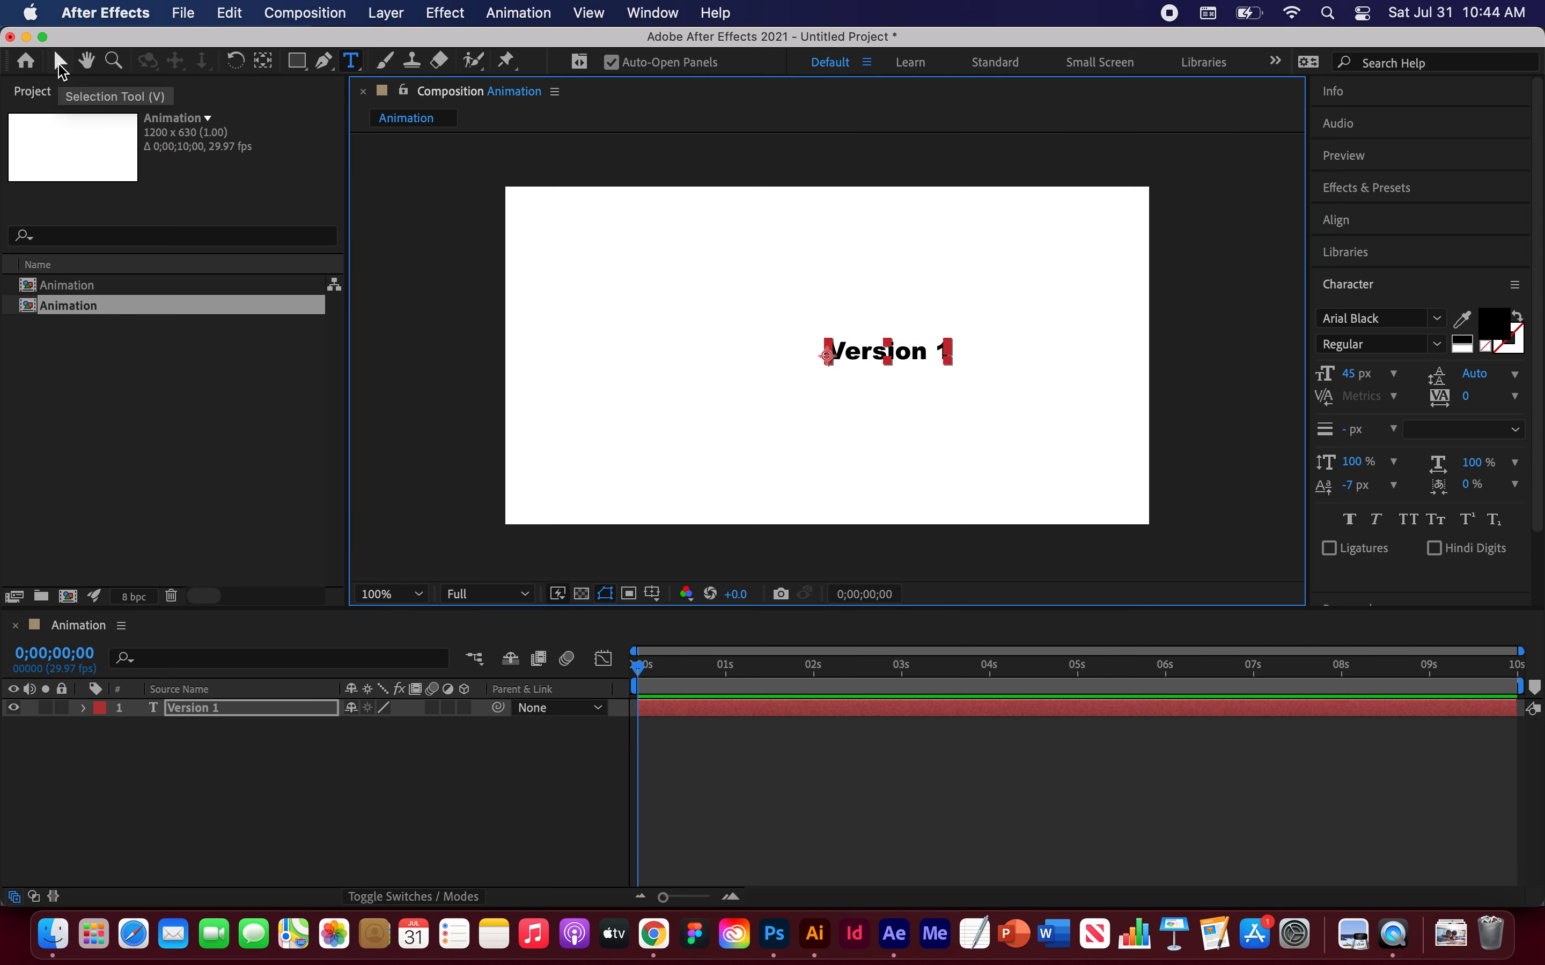
click(60, 62)
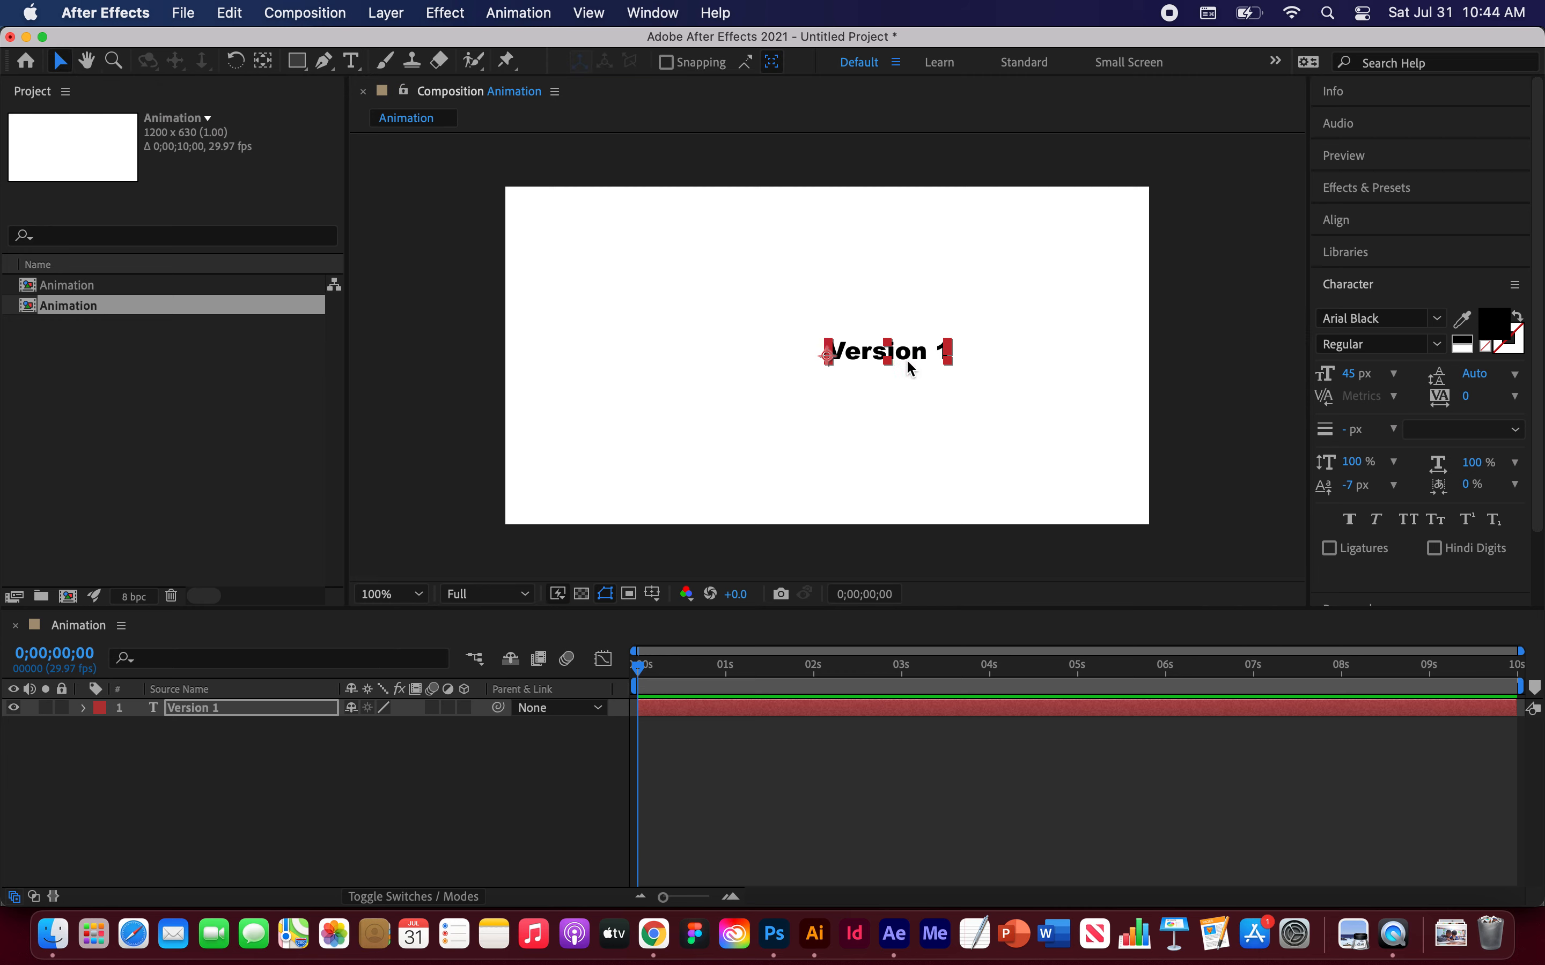
drag(921, 363, 662, 355)
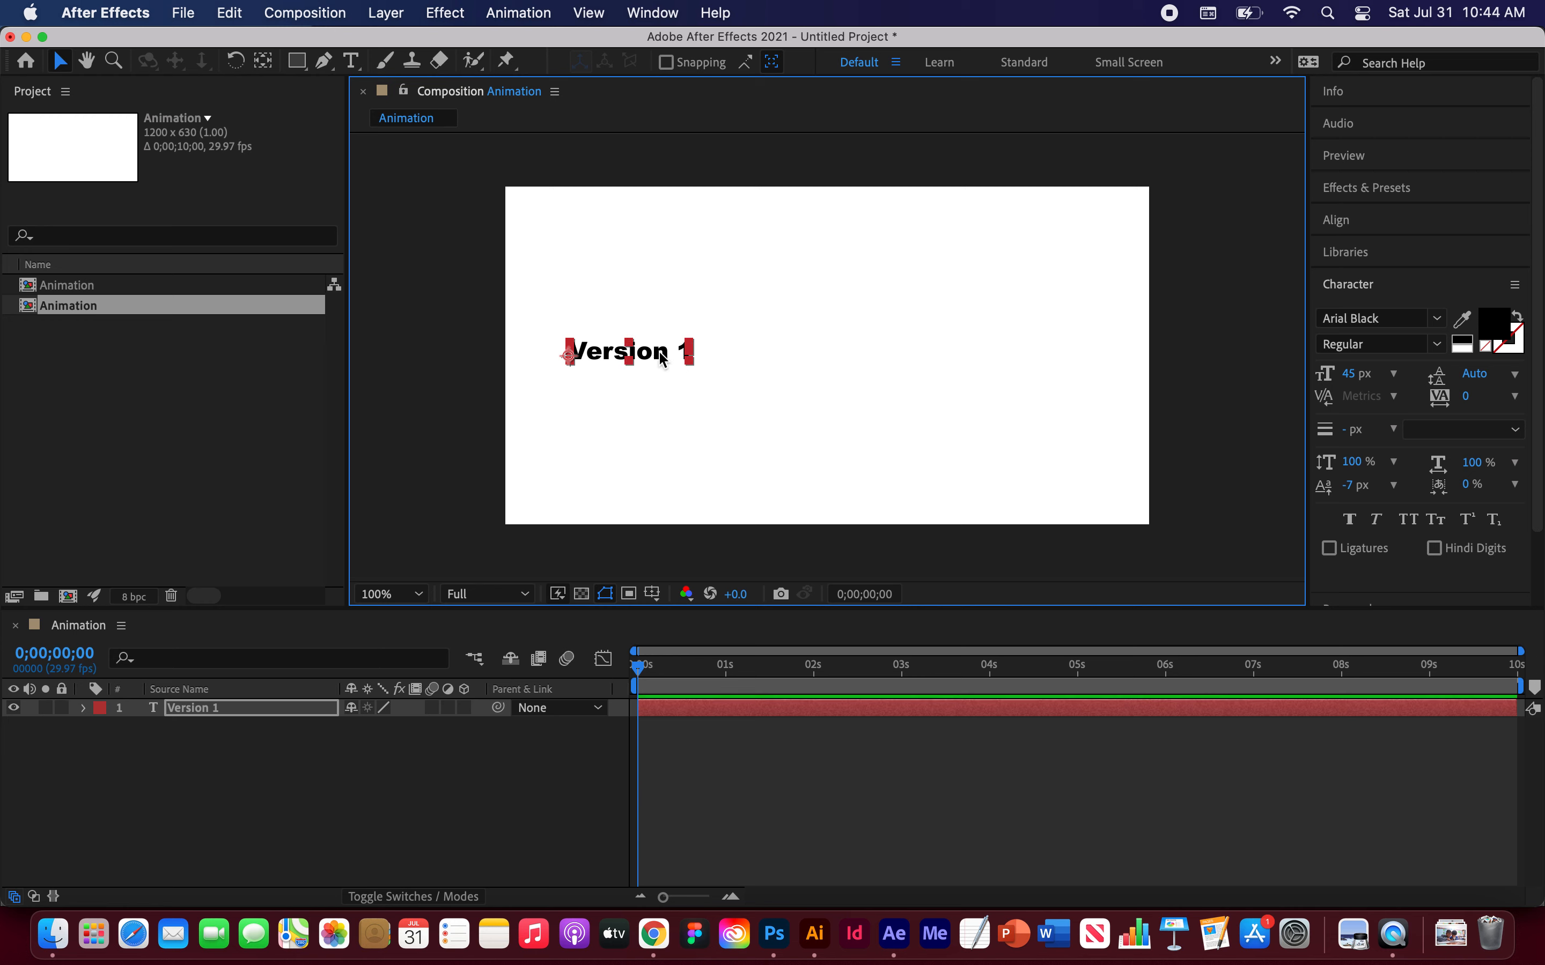
click(783, 319)
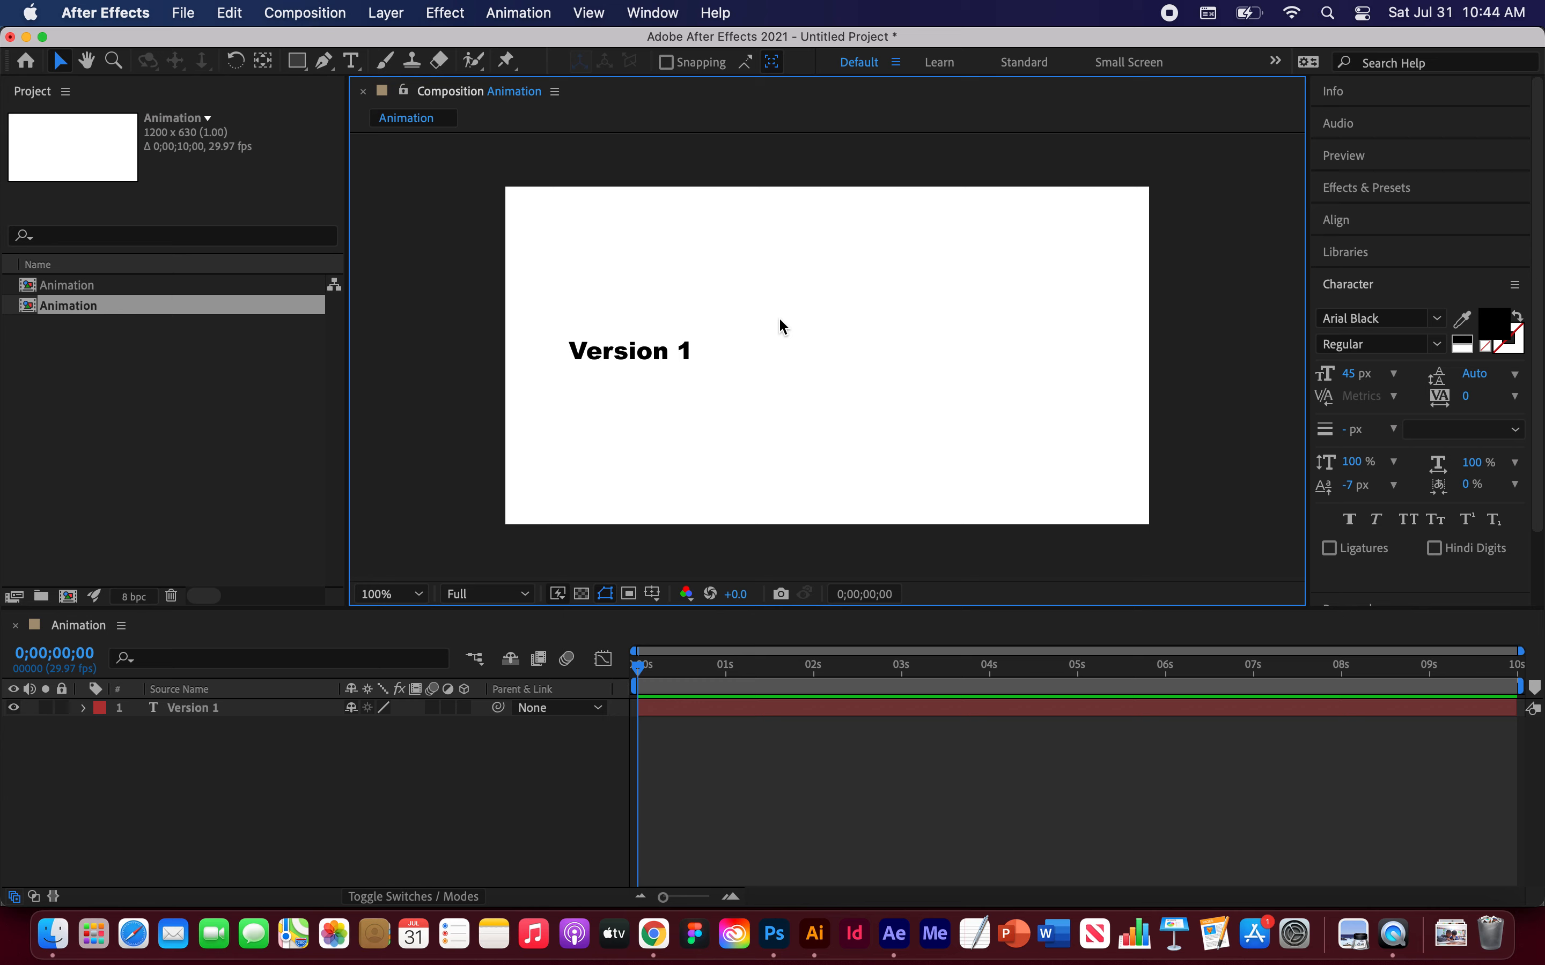
Step: Expand the text layer's Transform properties and set a Position keyframe at 0 seconds
click(593, 352)
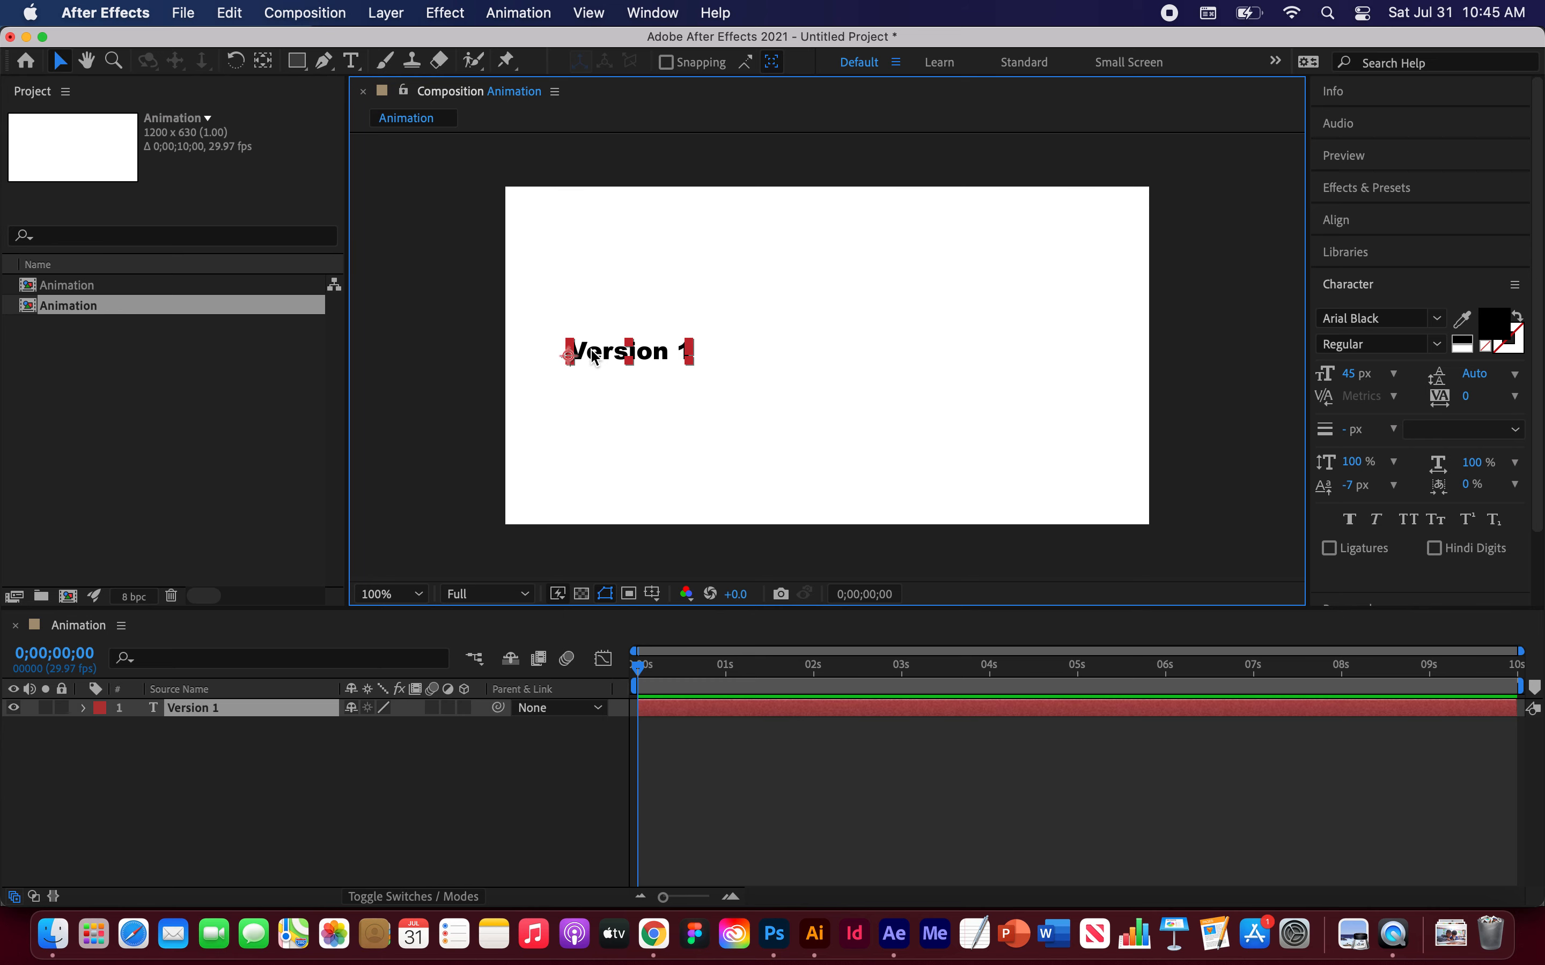
click(198, 709)
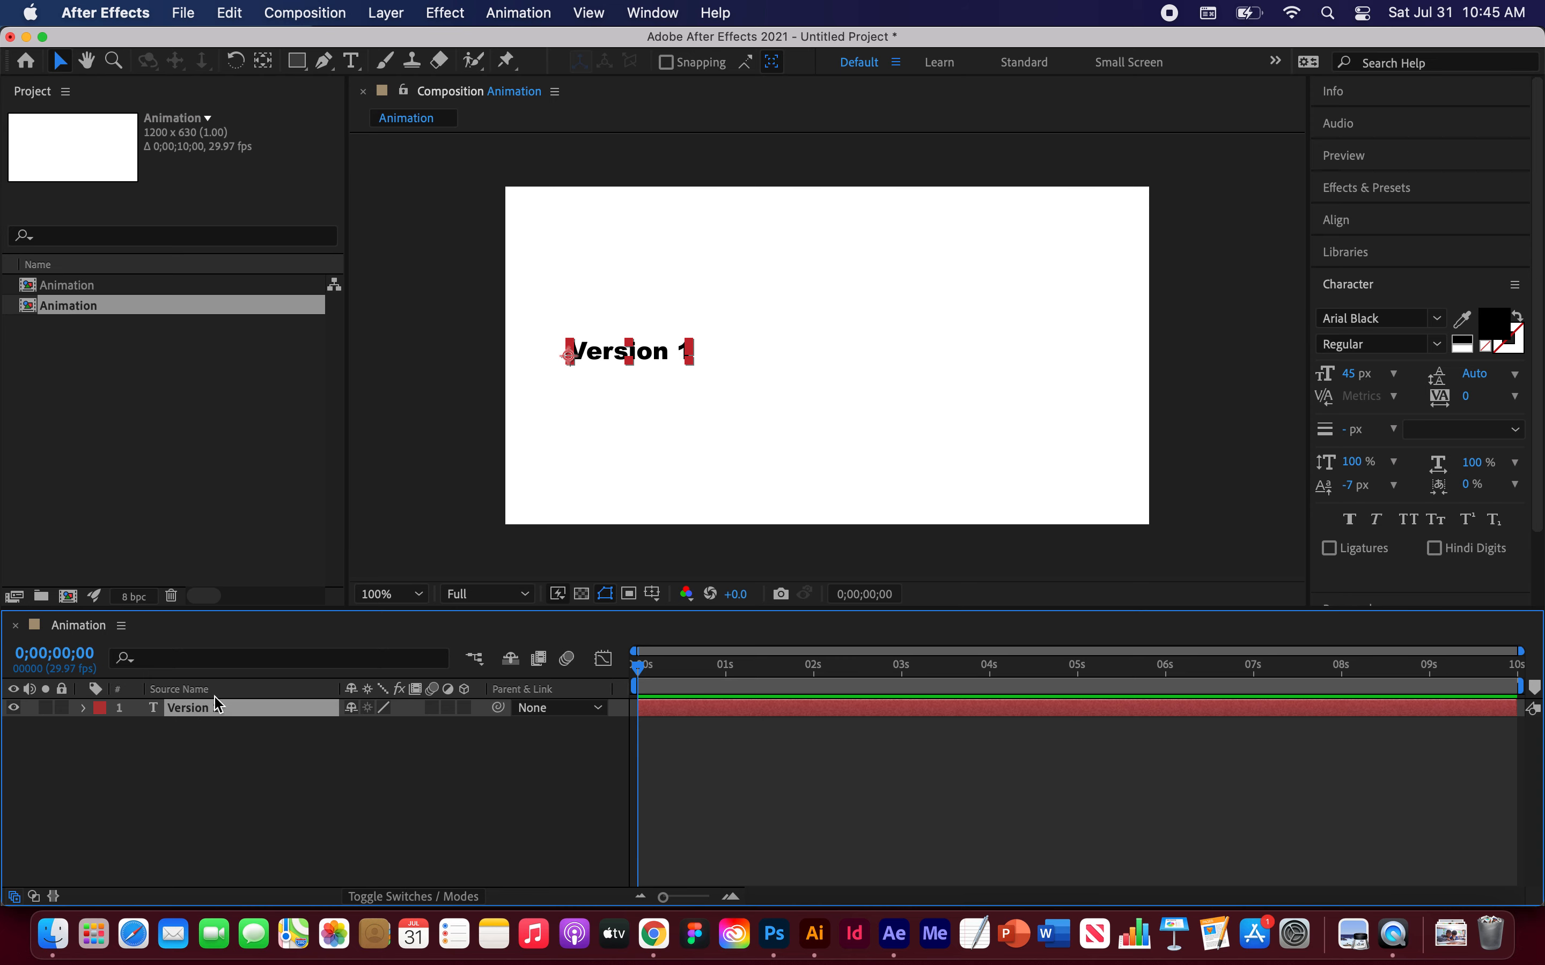
click(85, 709)
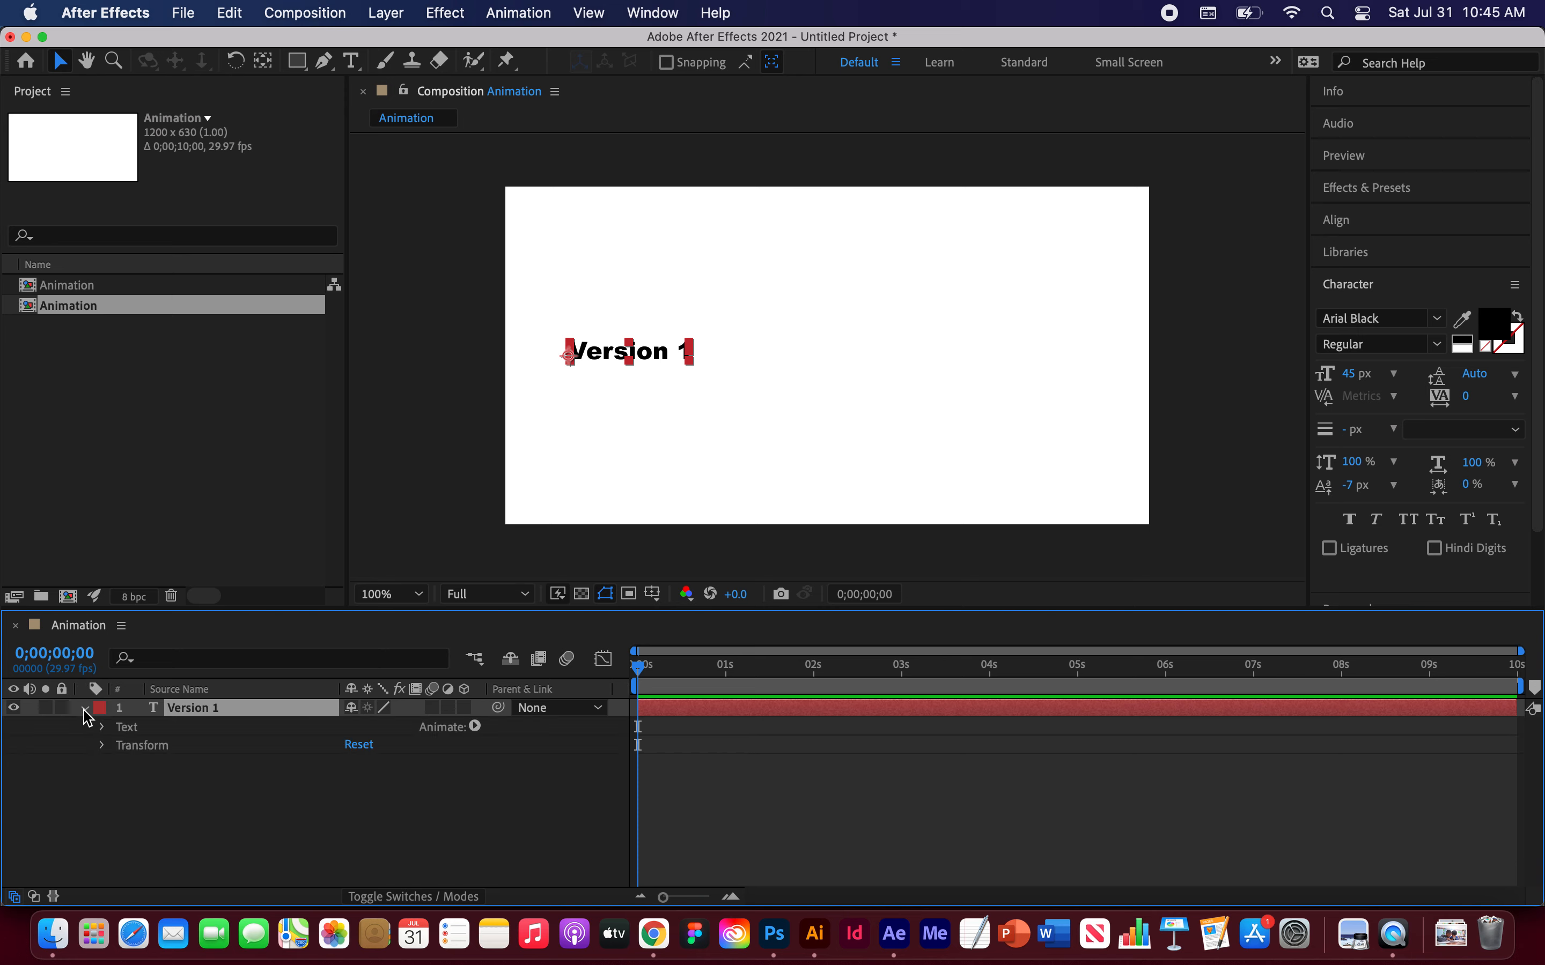
click(103, 746)
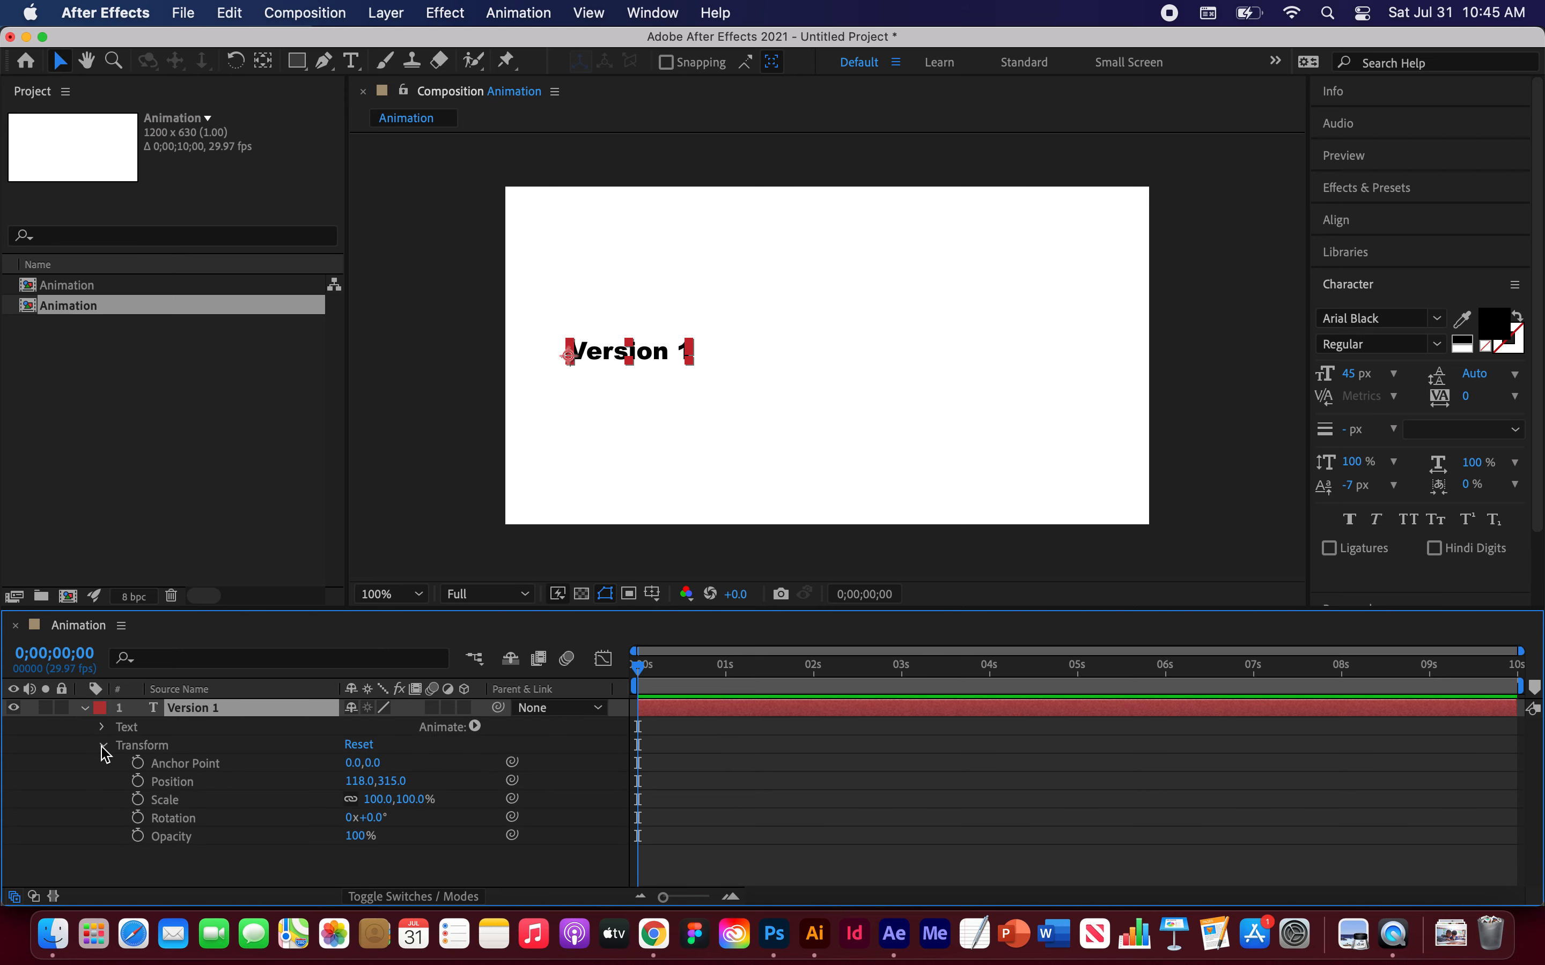
click(139, 784)
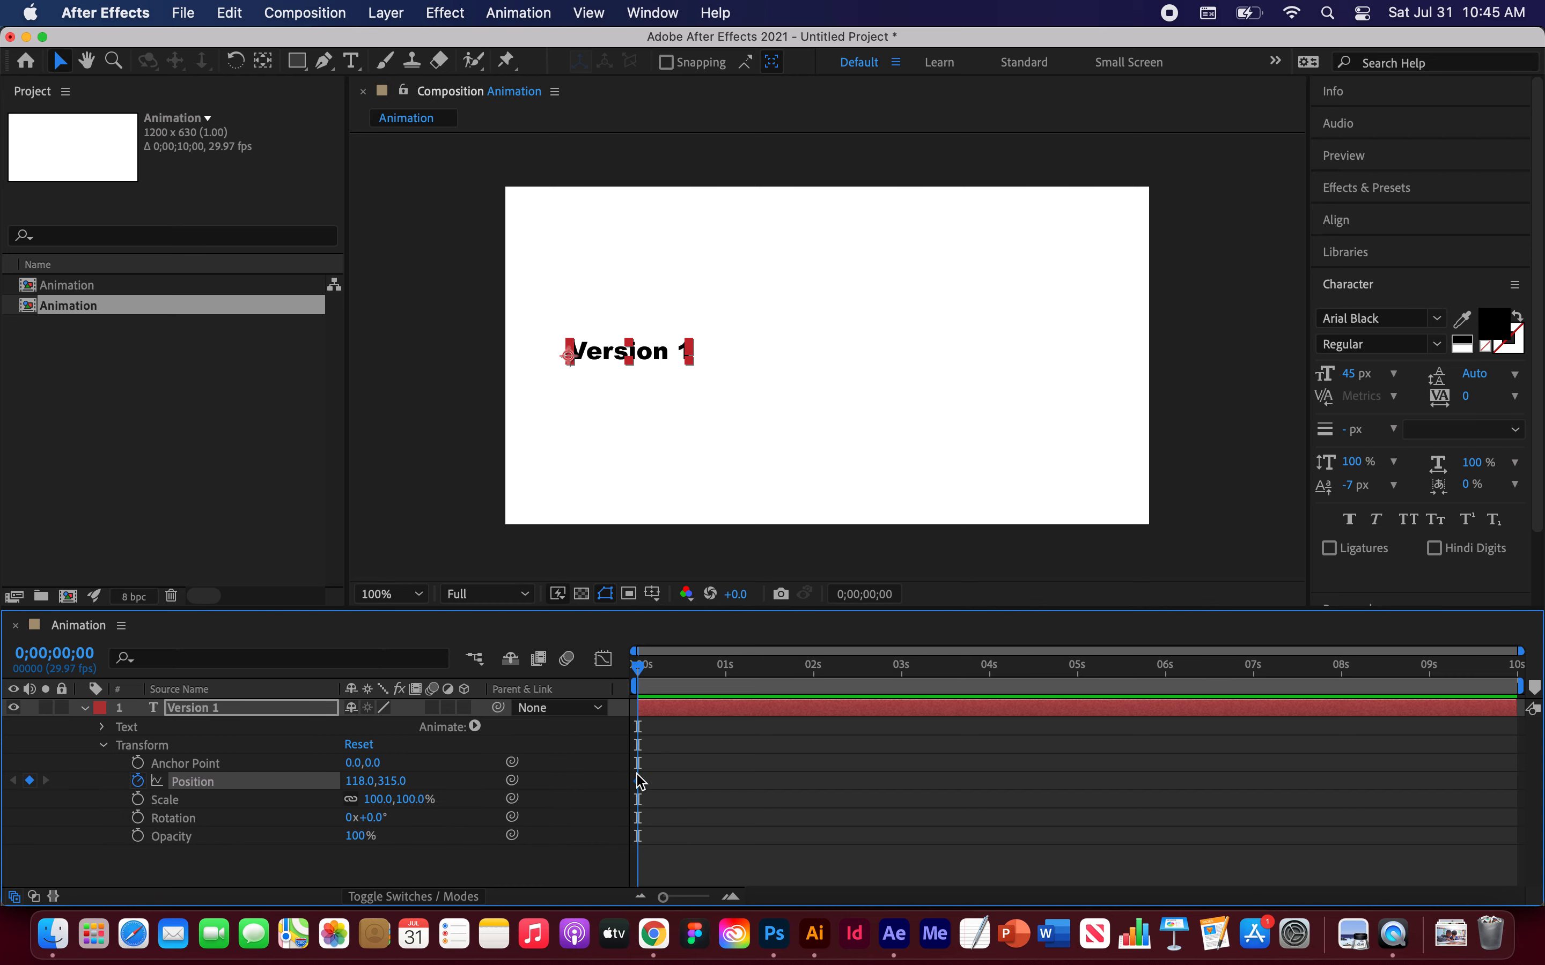
Step: Add a second Position keyframe for the text layer at 2 seconds
mouse_move(638, 665)
mouse_down()
mouse_move(676, 676)
mouse_move(622, 669)
mouse_up()
drag(638, 666, 820, 690)
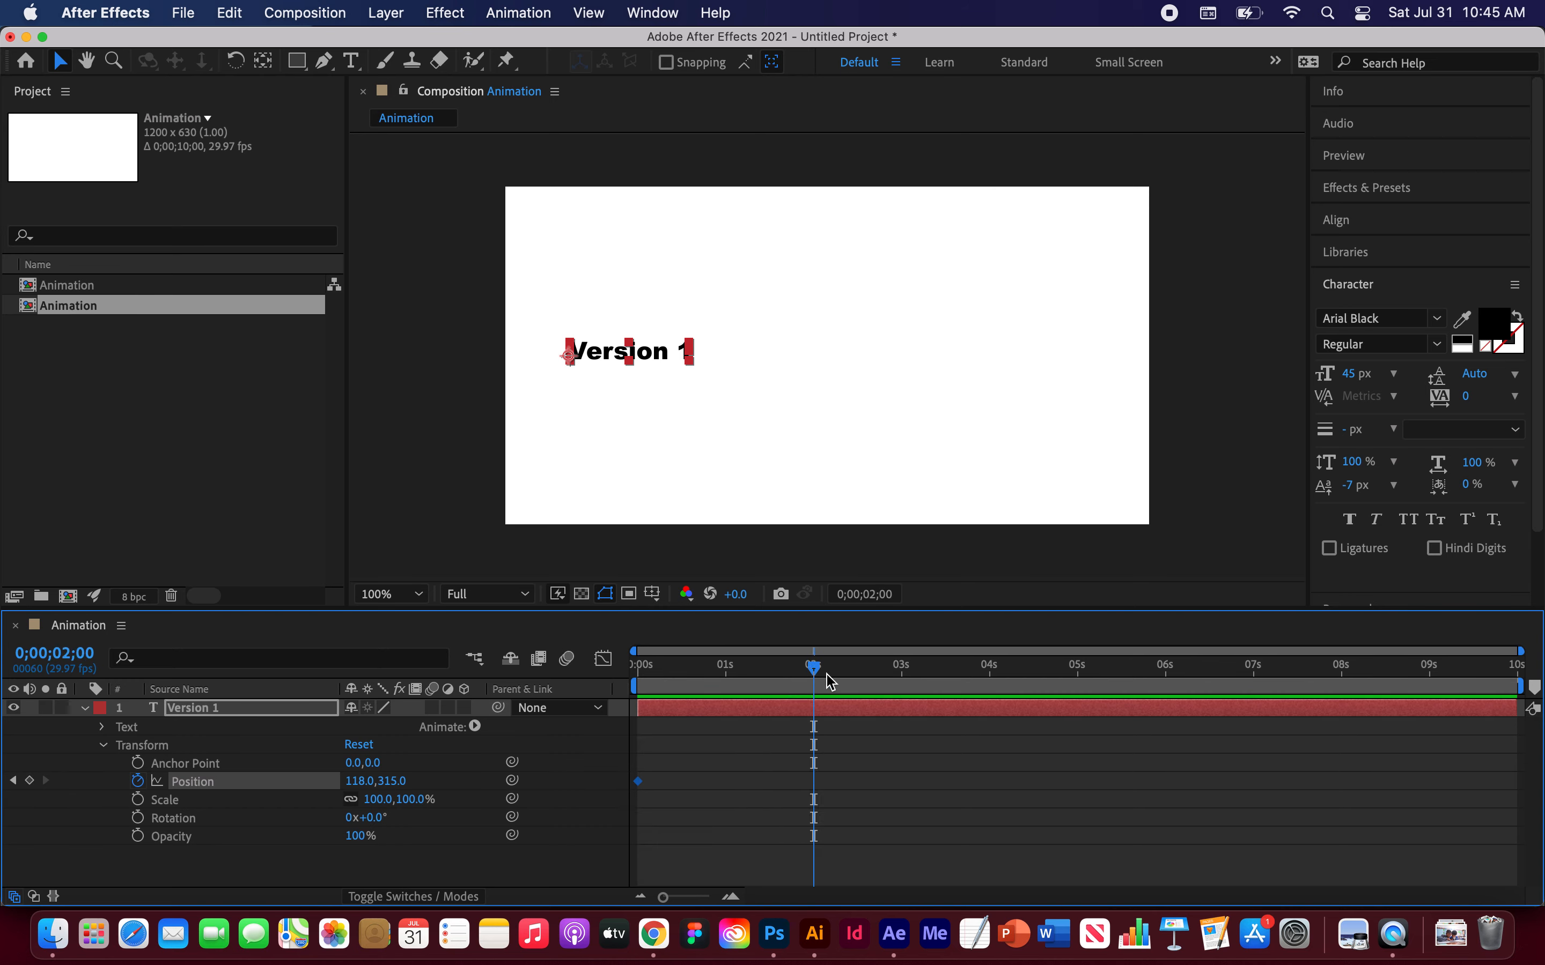
click(31, 782)
Step: At 0 seconds, move the text down to position 118, 615 at the composition's bottom edge
click(806, 670)
drag(809, 674, 629, 683)
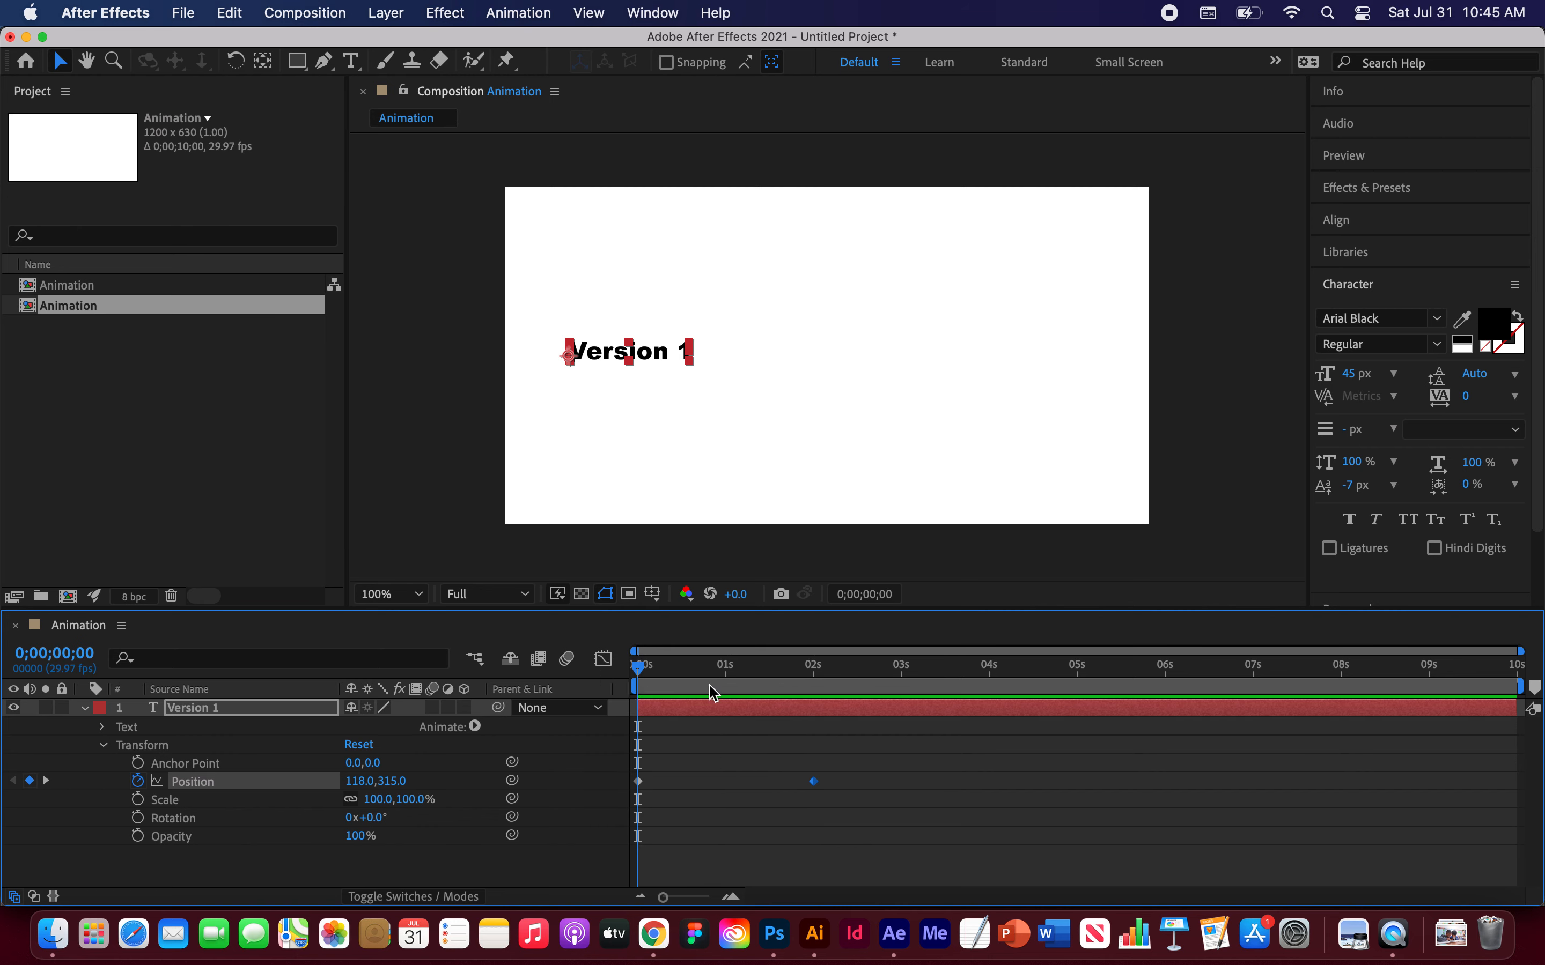
mouse_move(638, 667)
mouse_down()
mouse_move(807, 694)
mouse_move(635, 682)
mouse_up()
drag(656, 349, 652, 516)
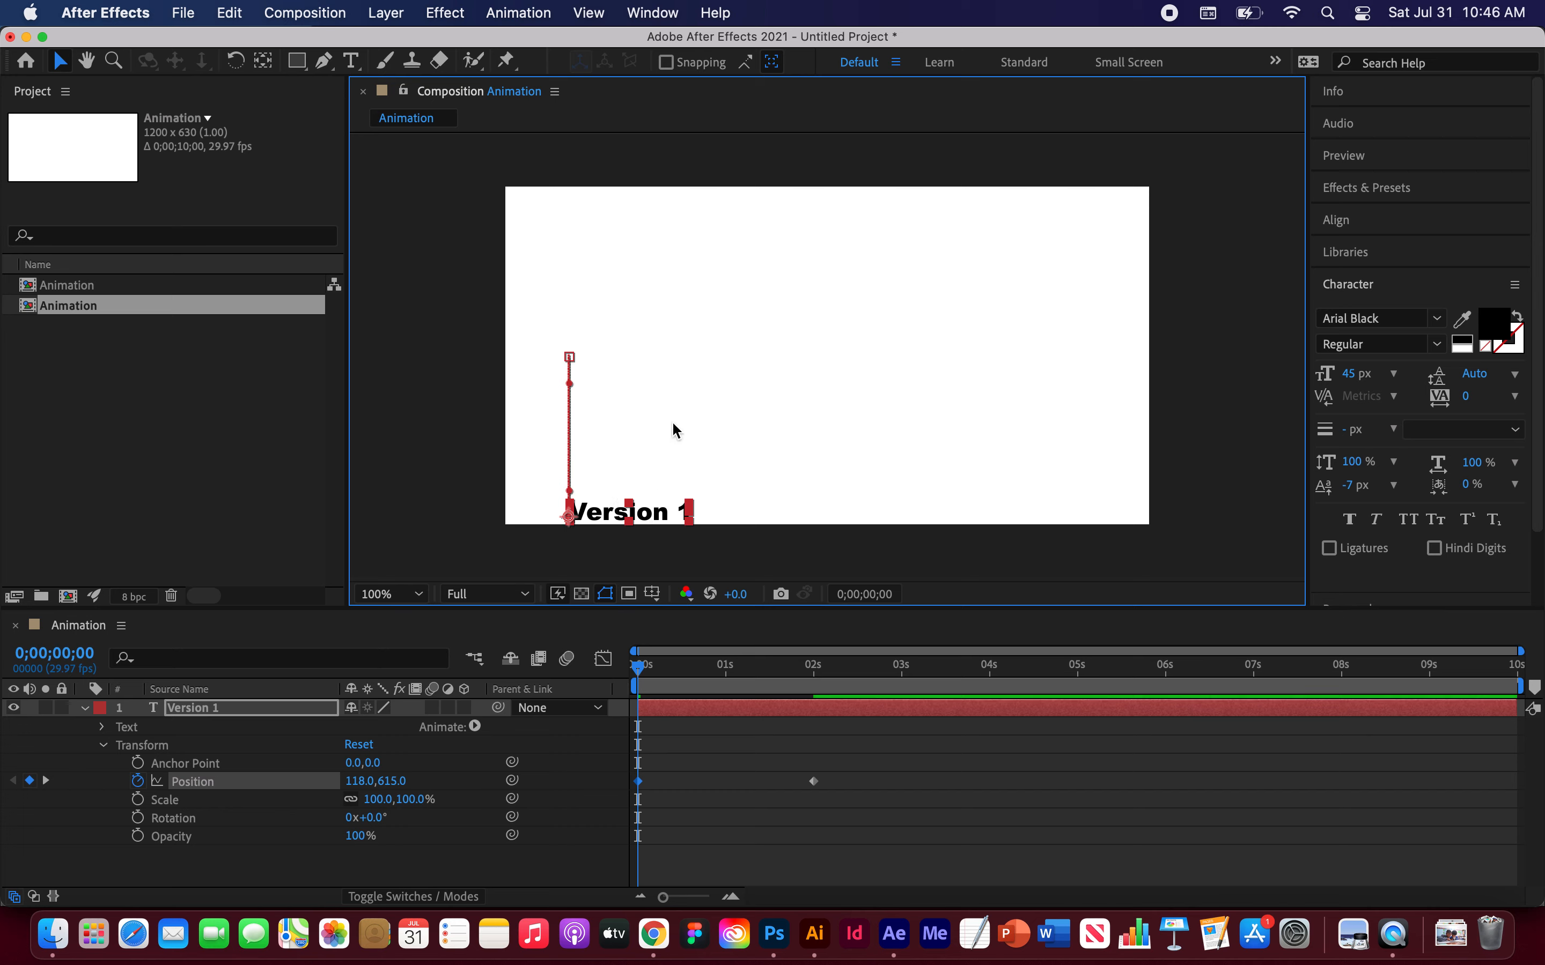
Step: Play back the text's upward slide animation several times from the start
mouse_move(641, 676)
mouse_down()
mouse_move(810, 669)
mouse_move(640, 667)
mouse_up()
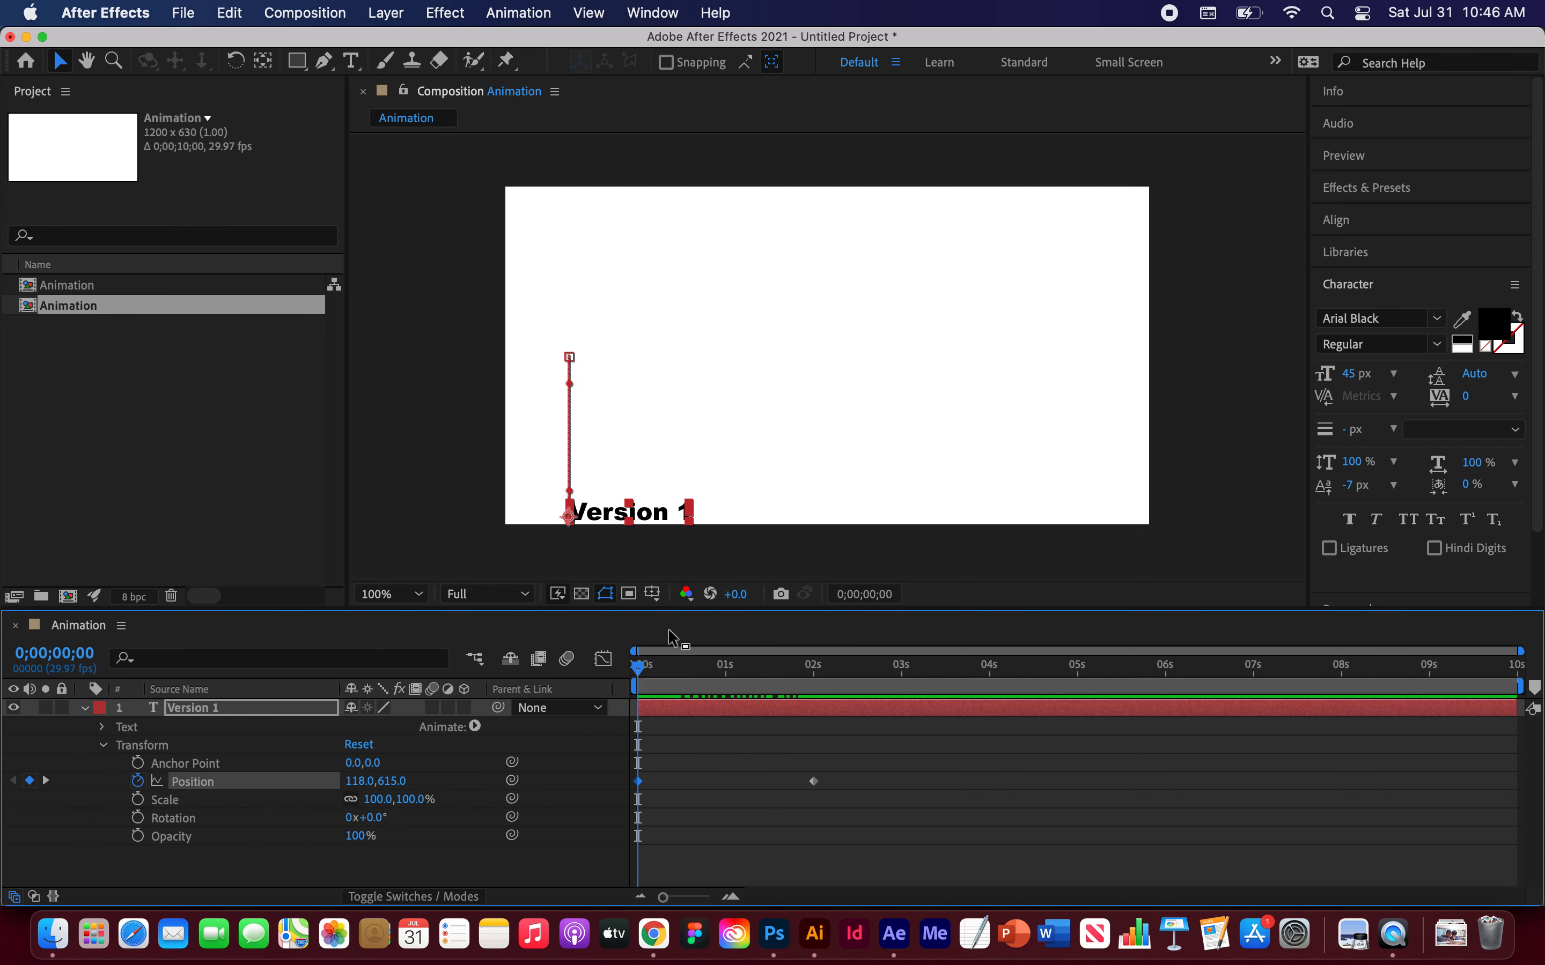
key(space)
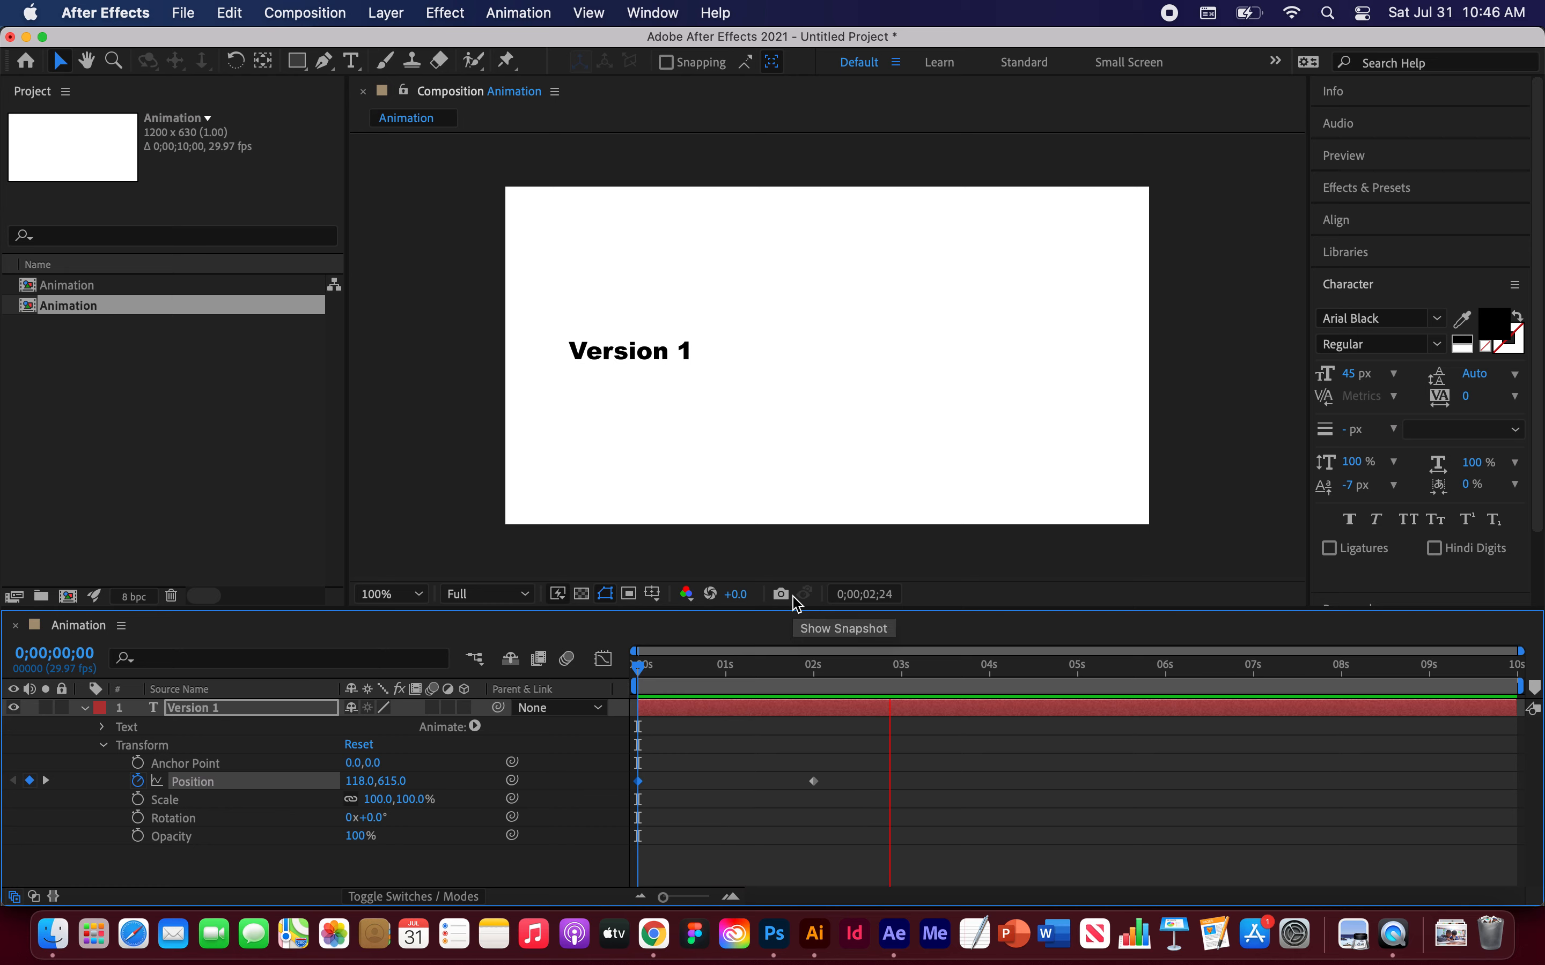
key(space)
drag(903, 665, 583, 665)
key(space)
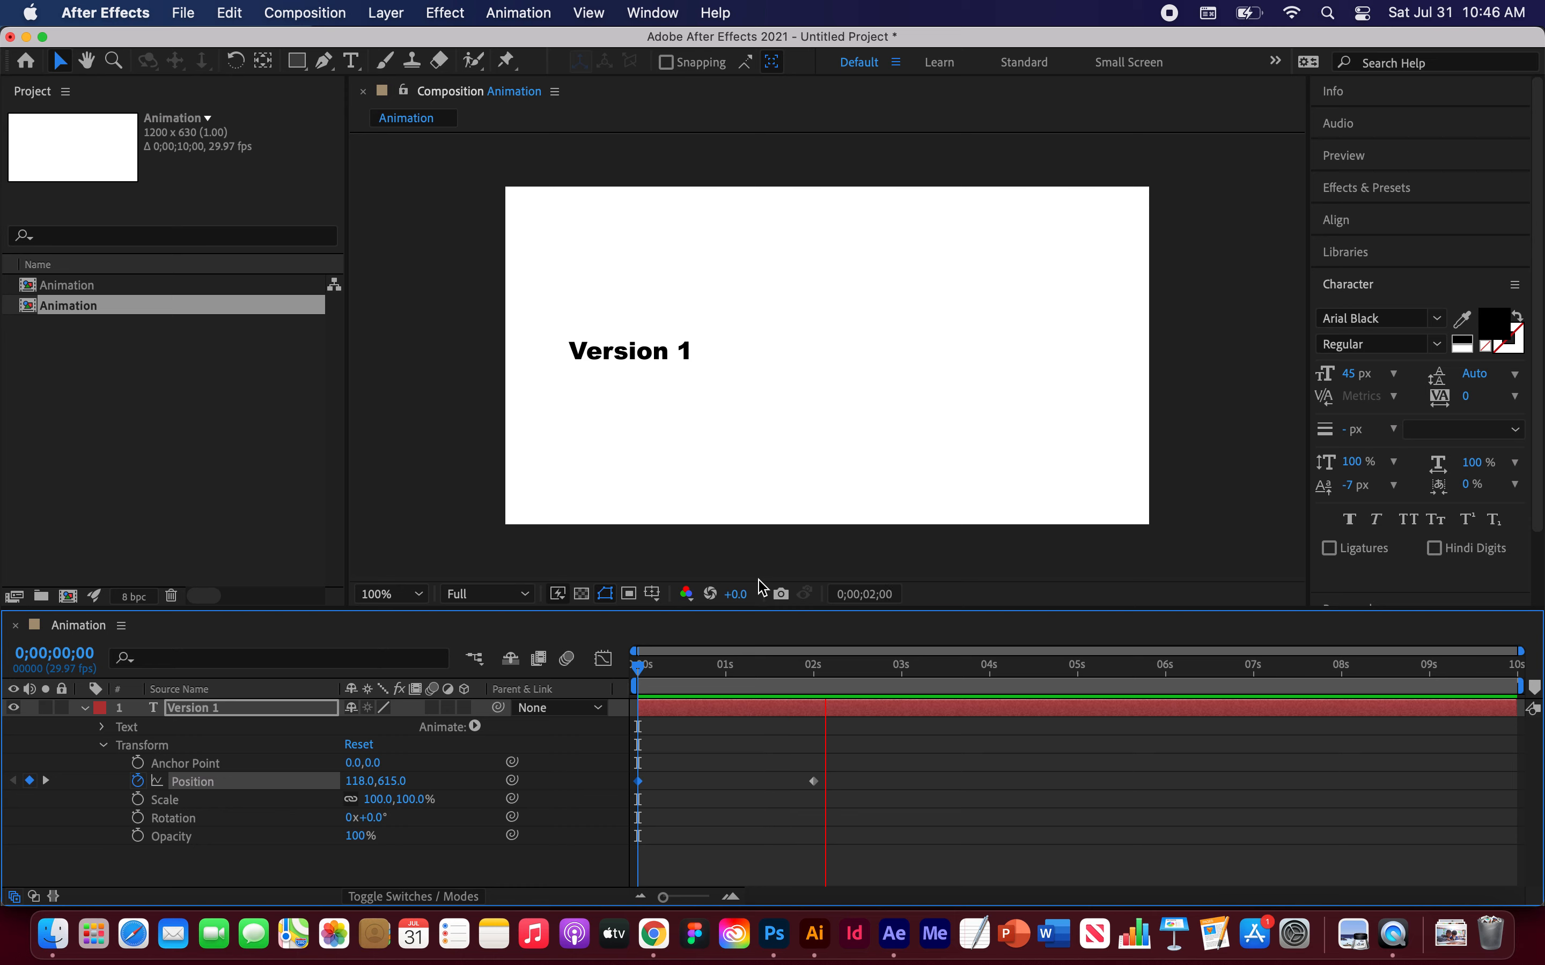
key(space)
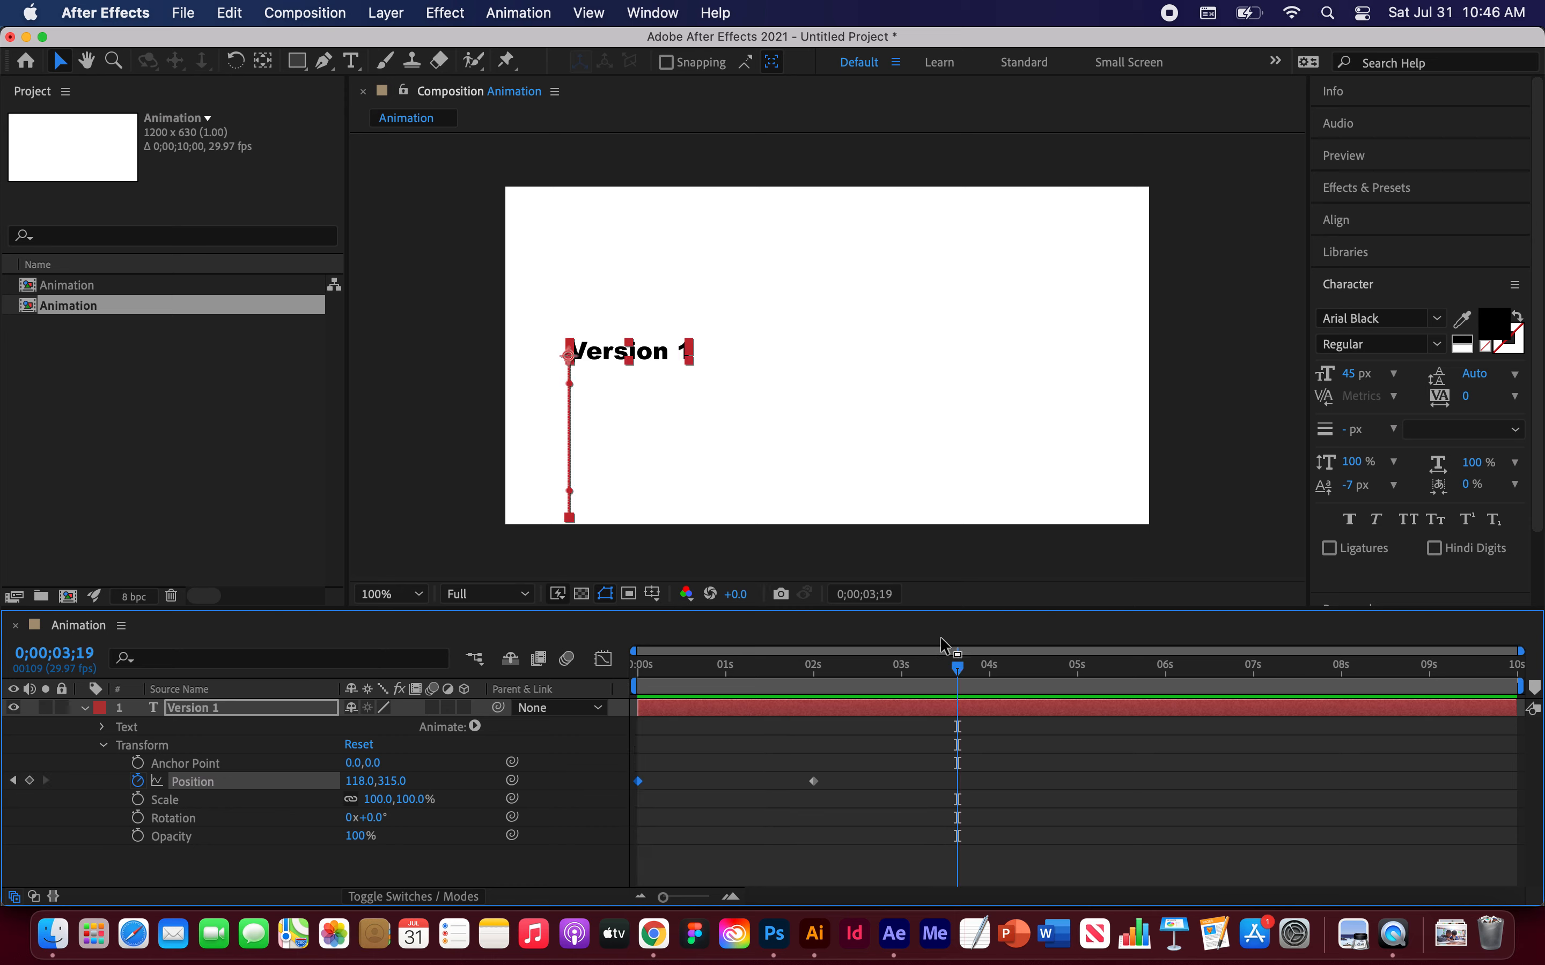
drag(932, 670, 604, 662)
key(space)
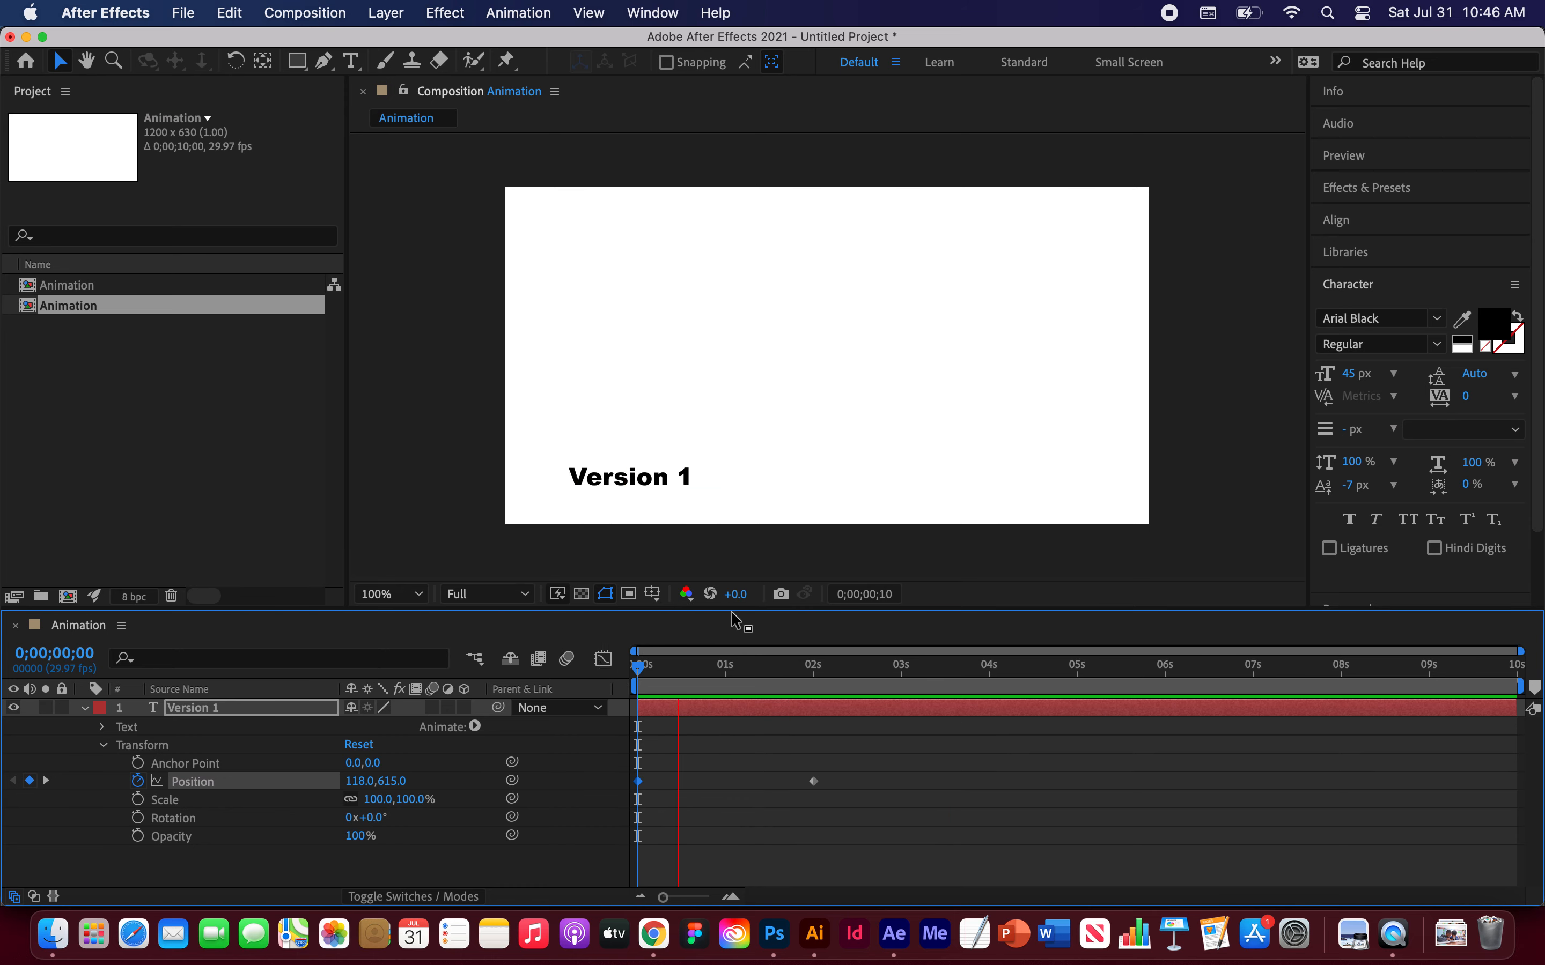
key(space)
drag(869, 665, 586, 665)
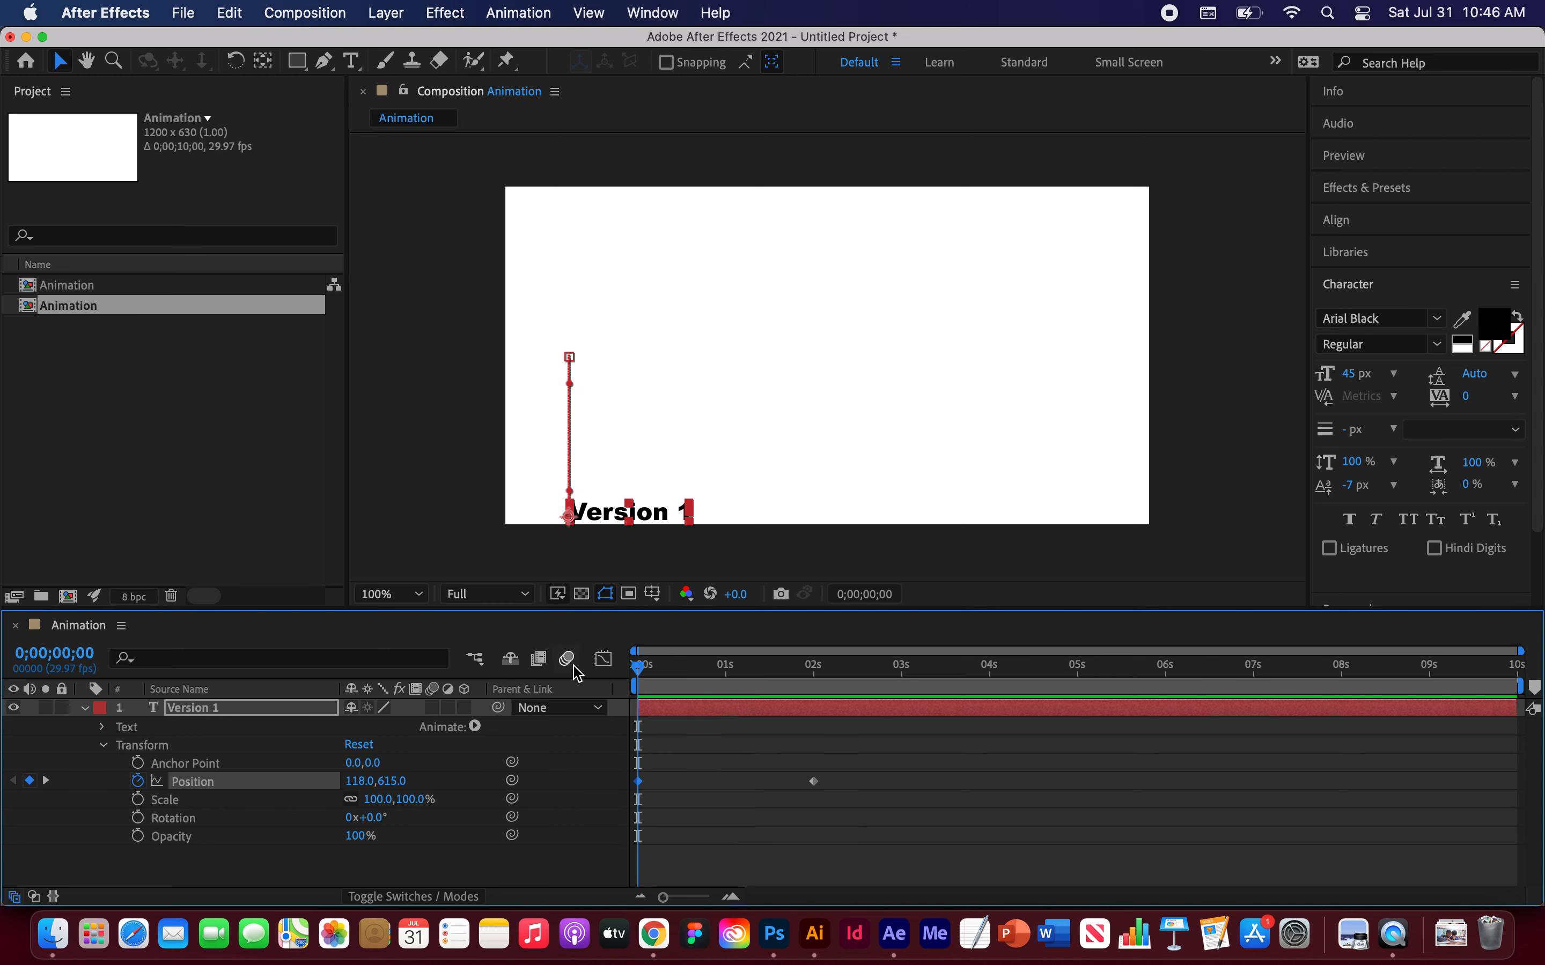
click(200, 714)
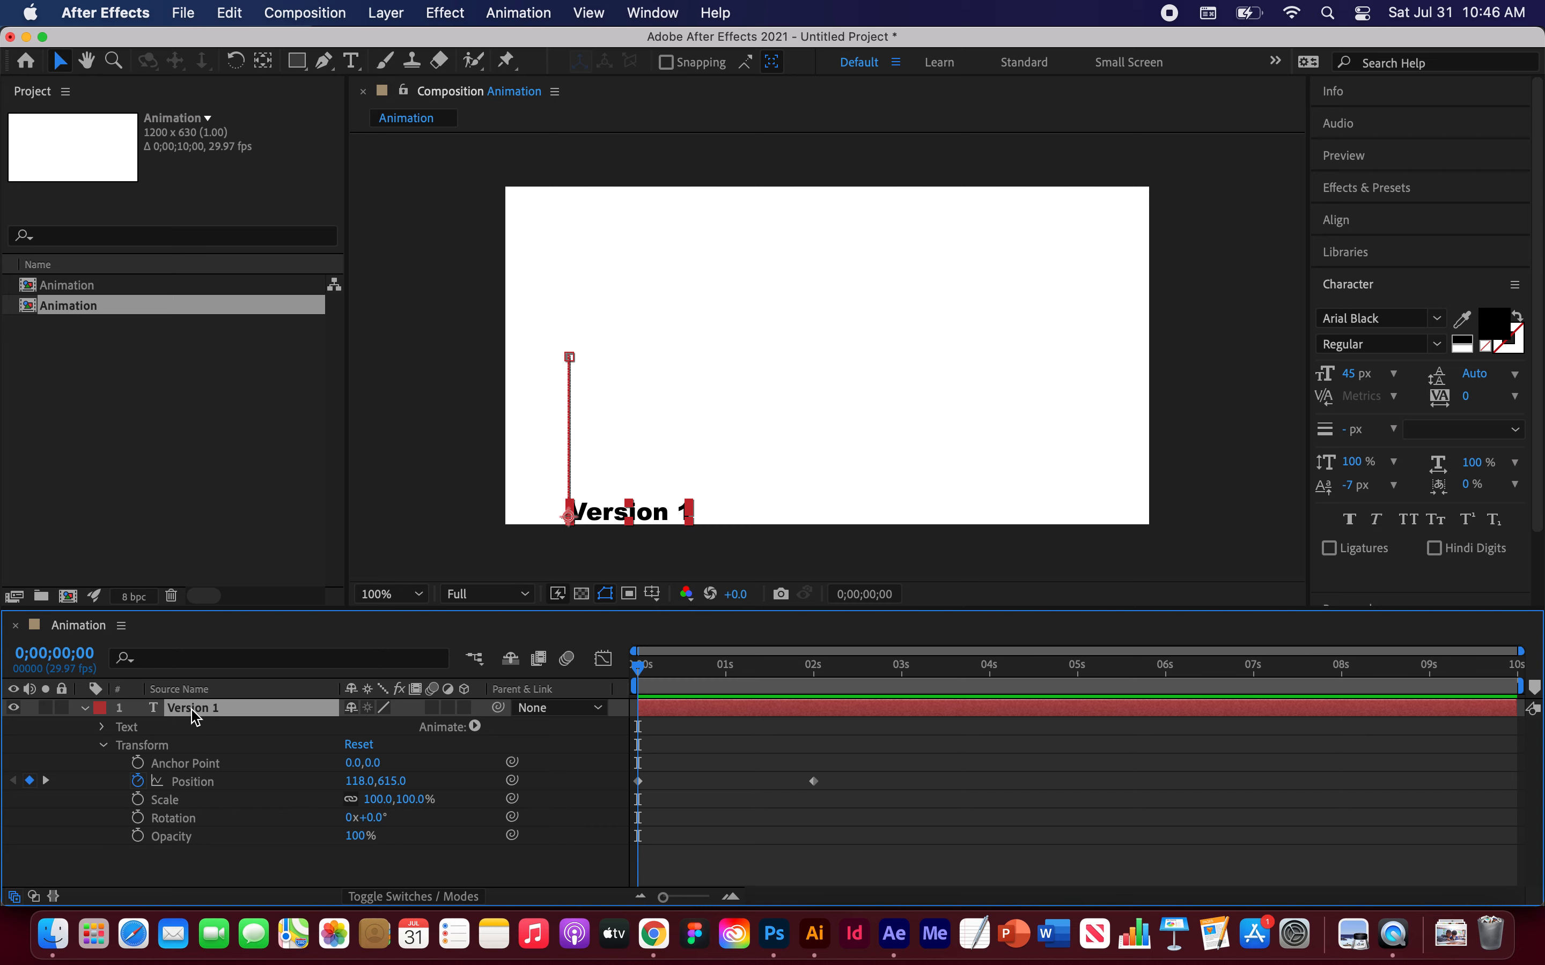
Step: Duplicate the text layer and move the copy's 2-second Position keyframe to 490, 315
key(super+d)
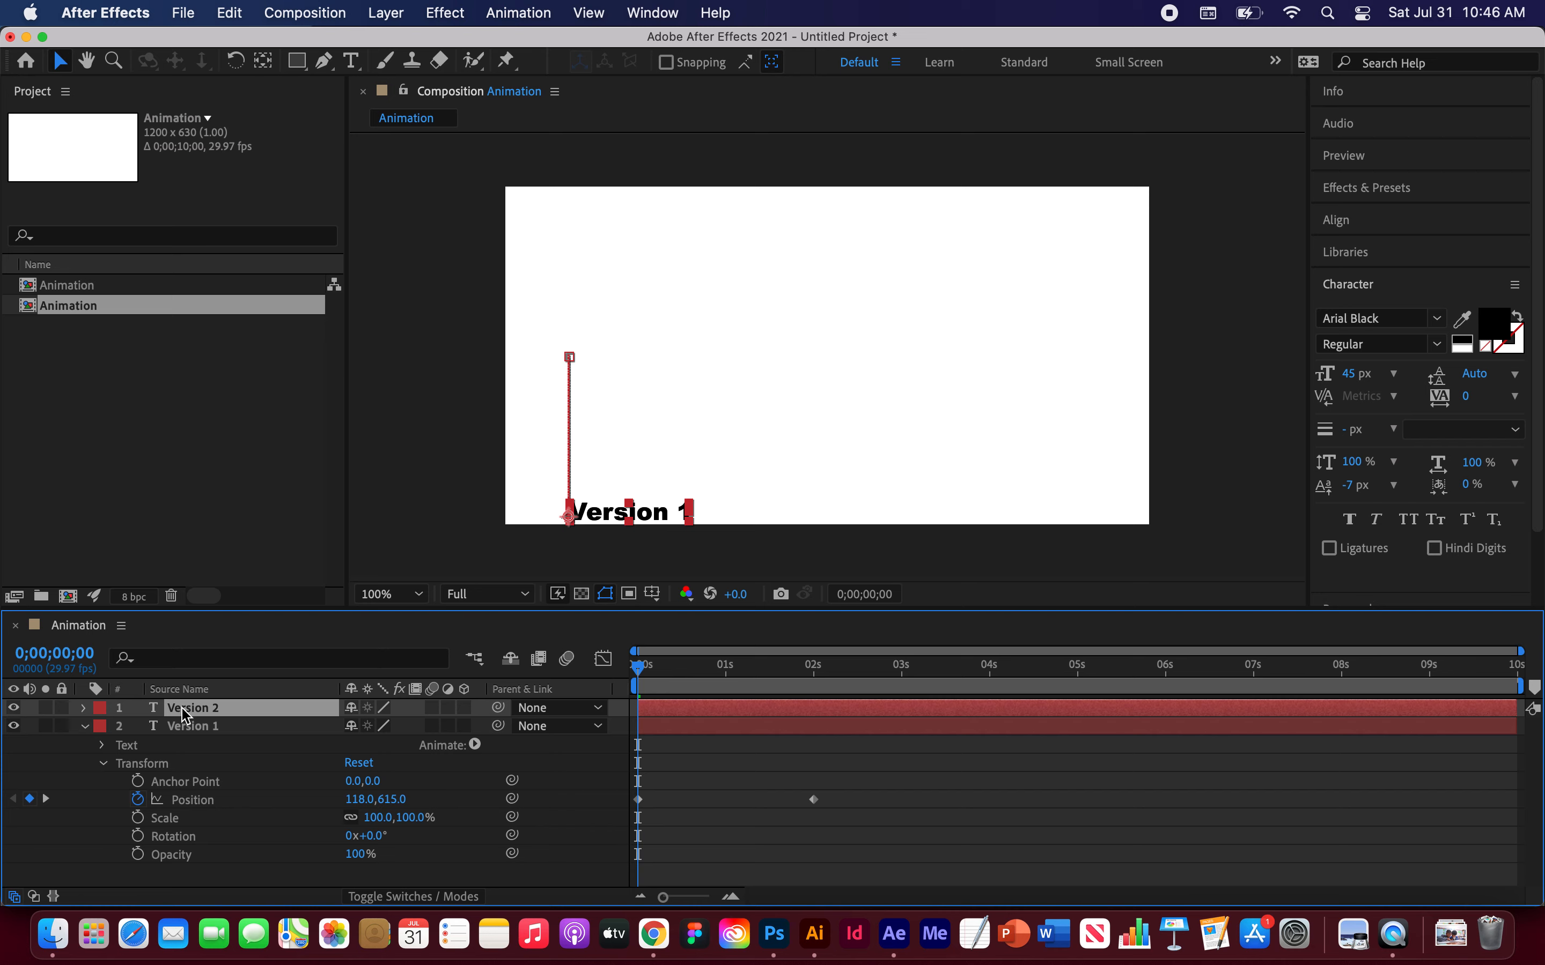
key(p)
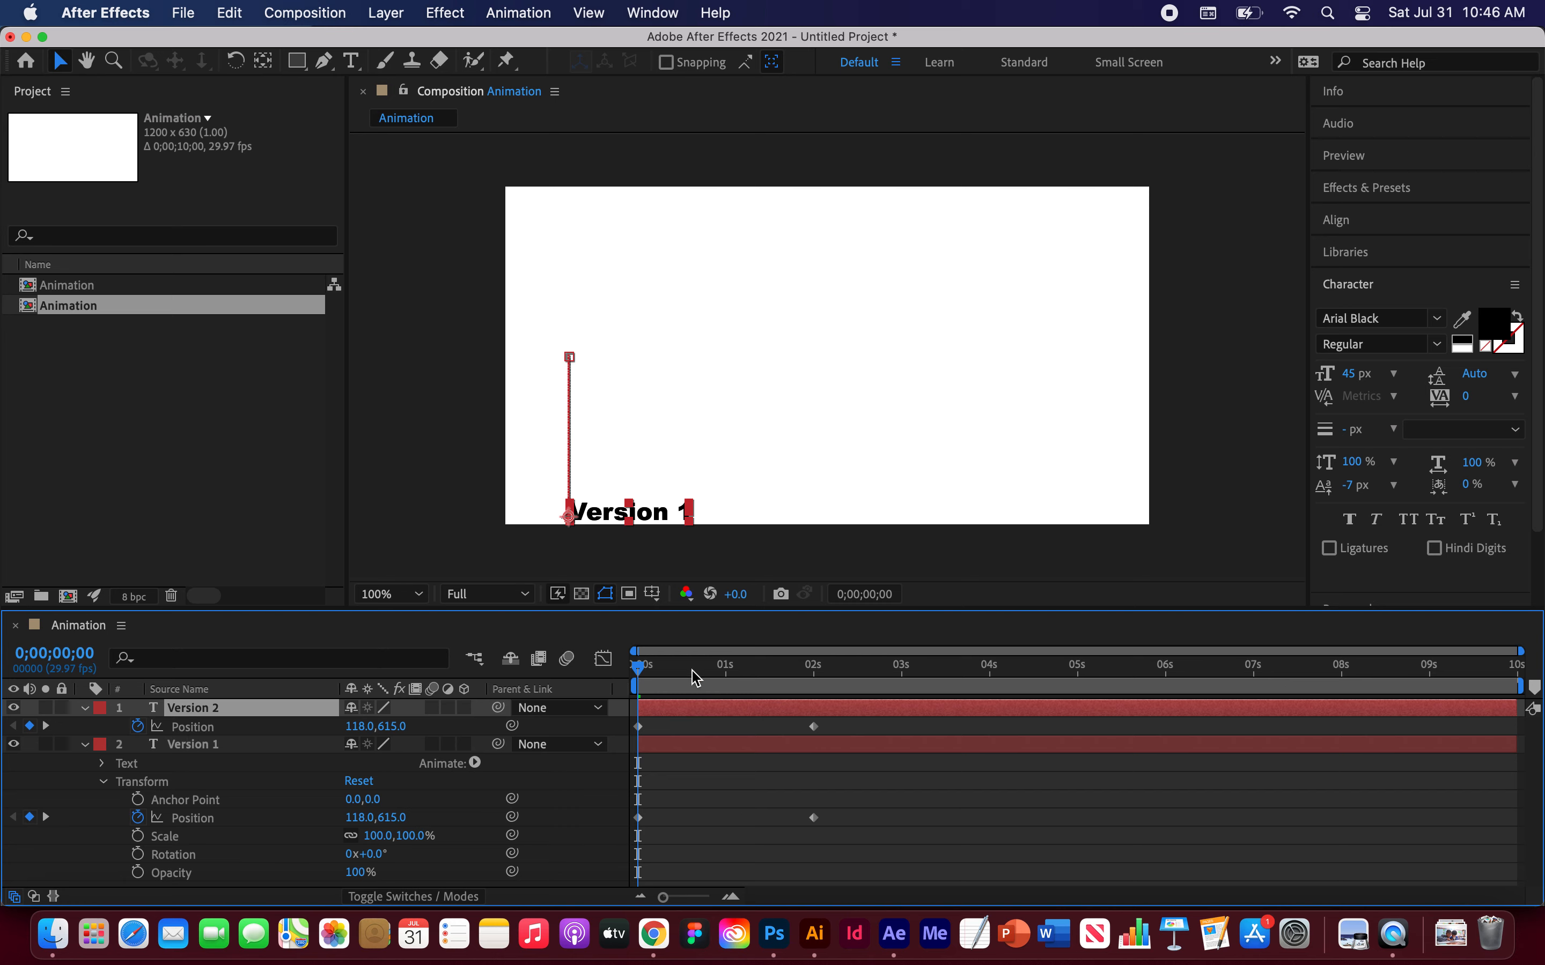
drag(640, 674, 817, 694)
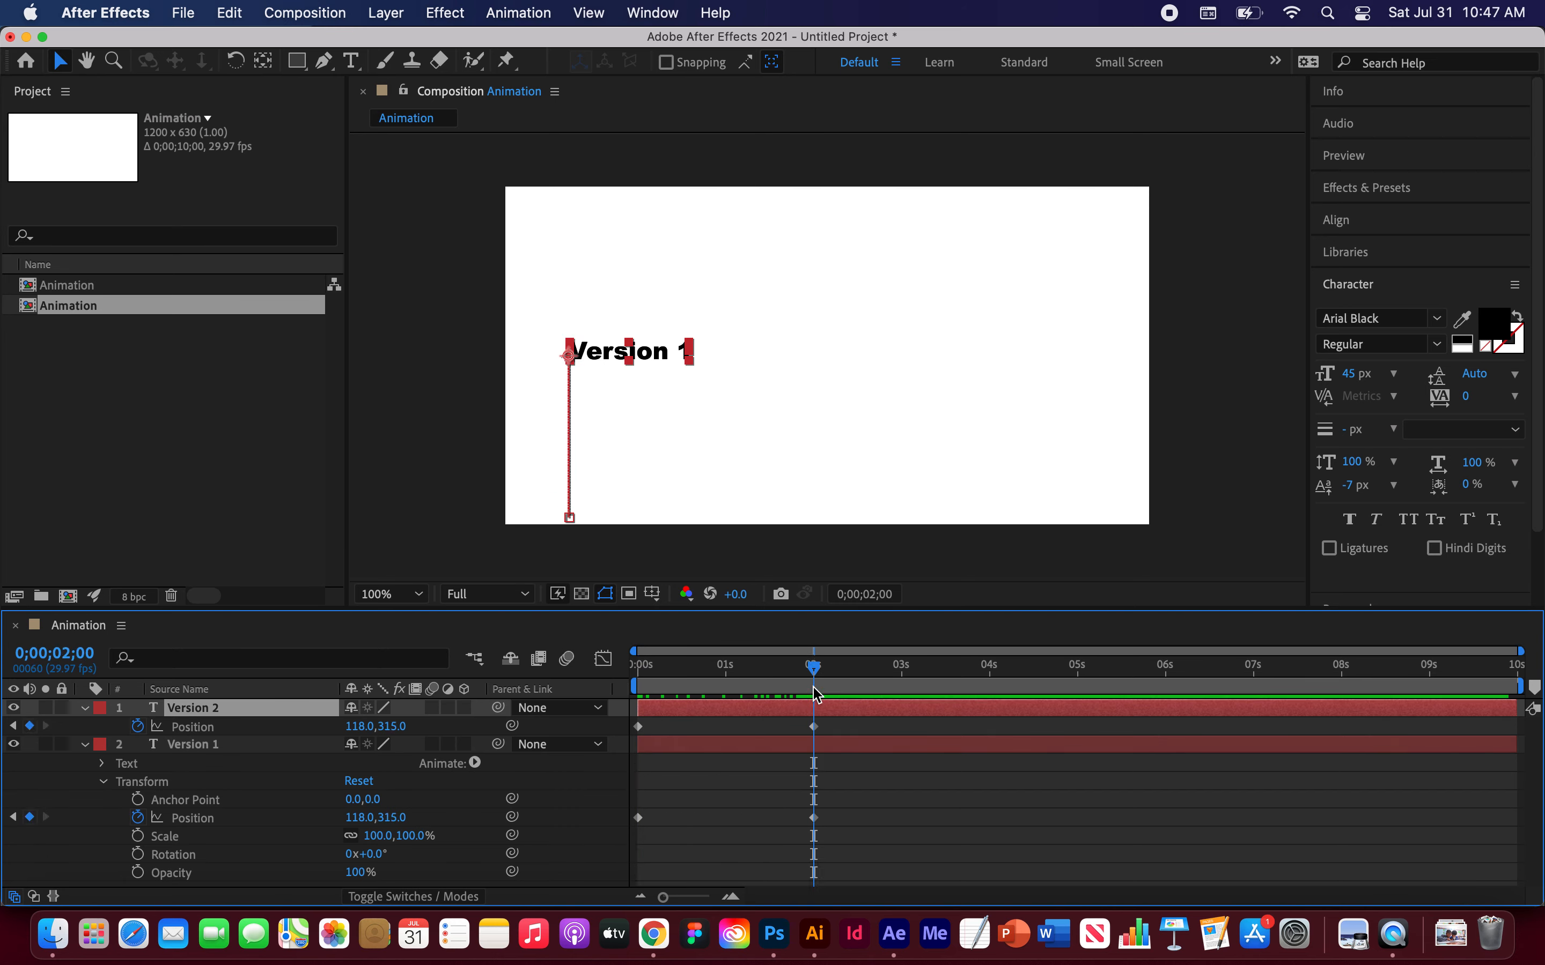
click(815, 728)
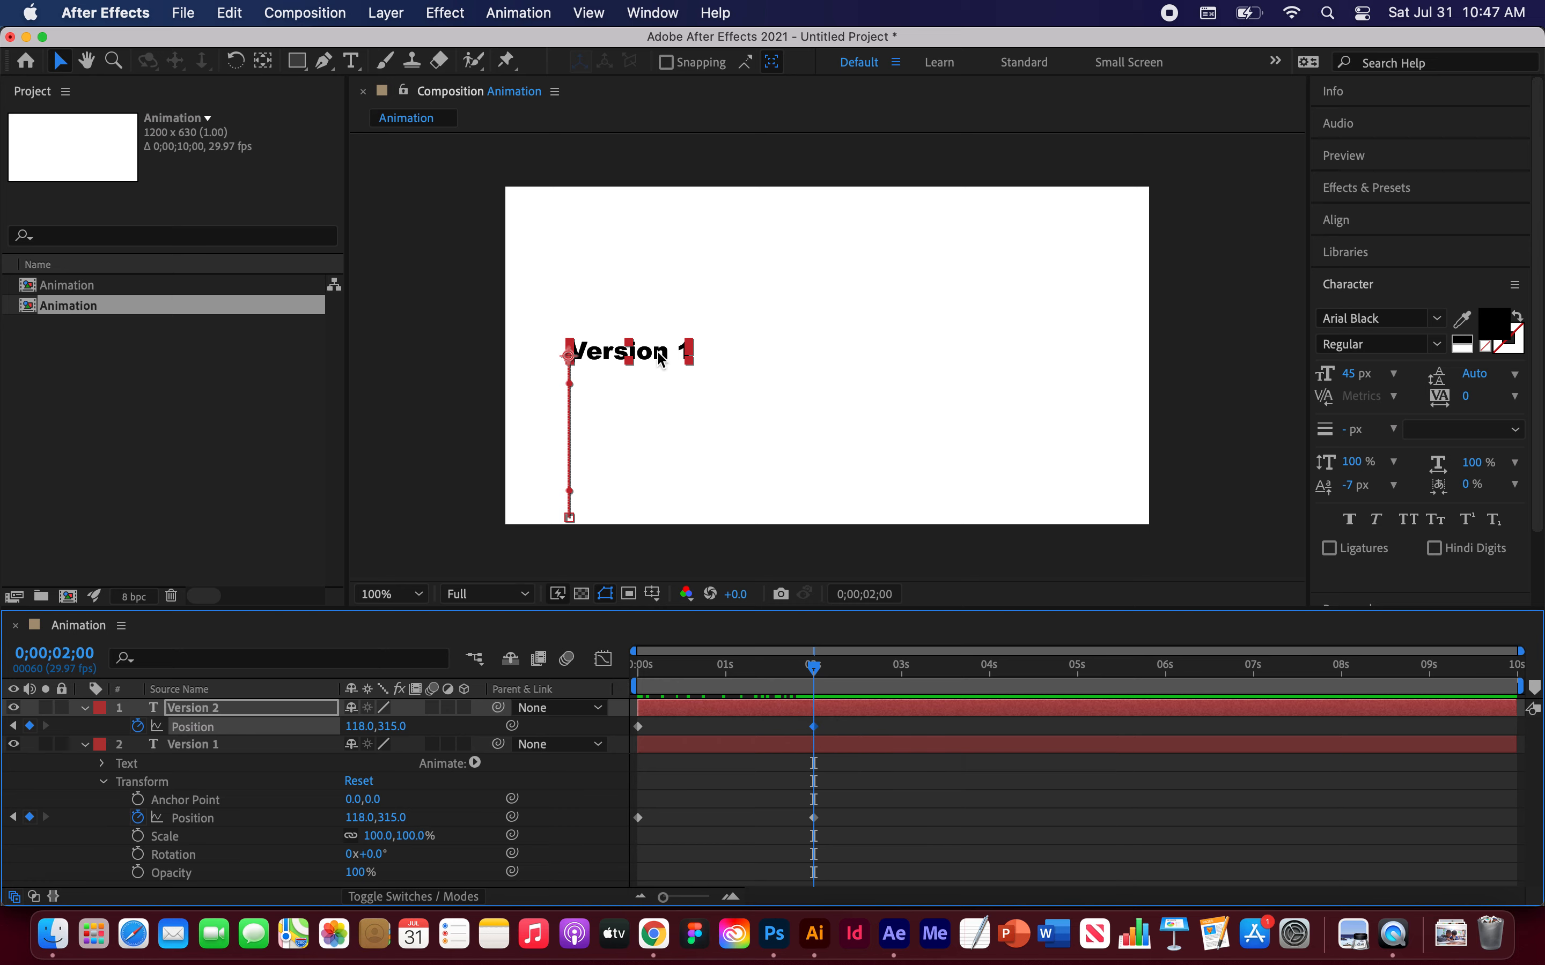
drag(661, 358, 856, 362)
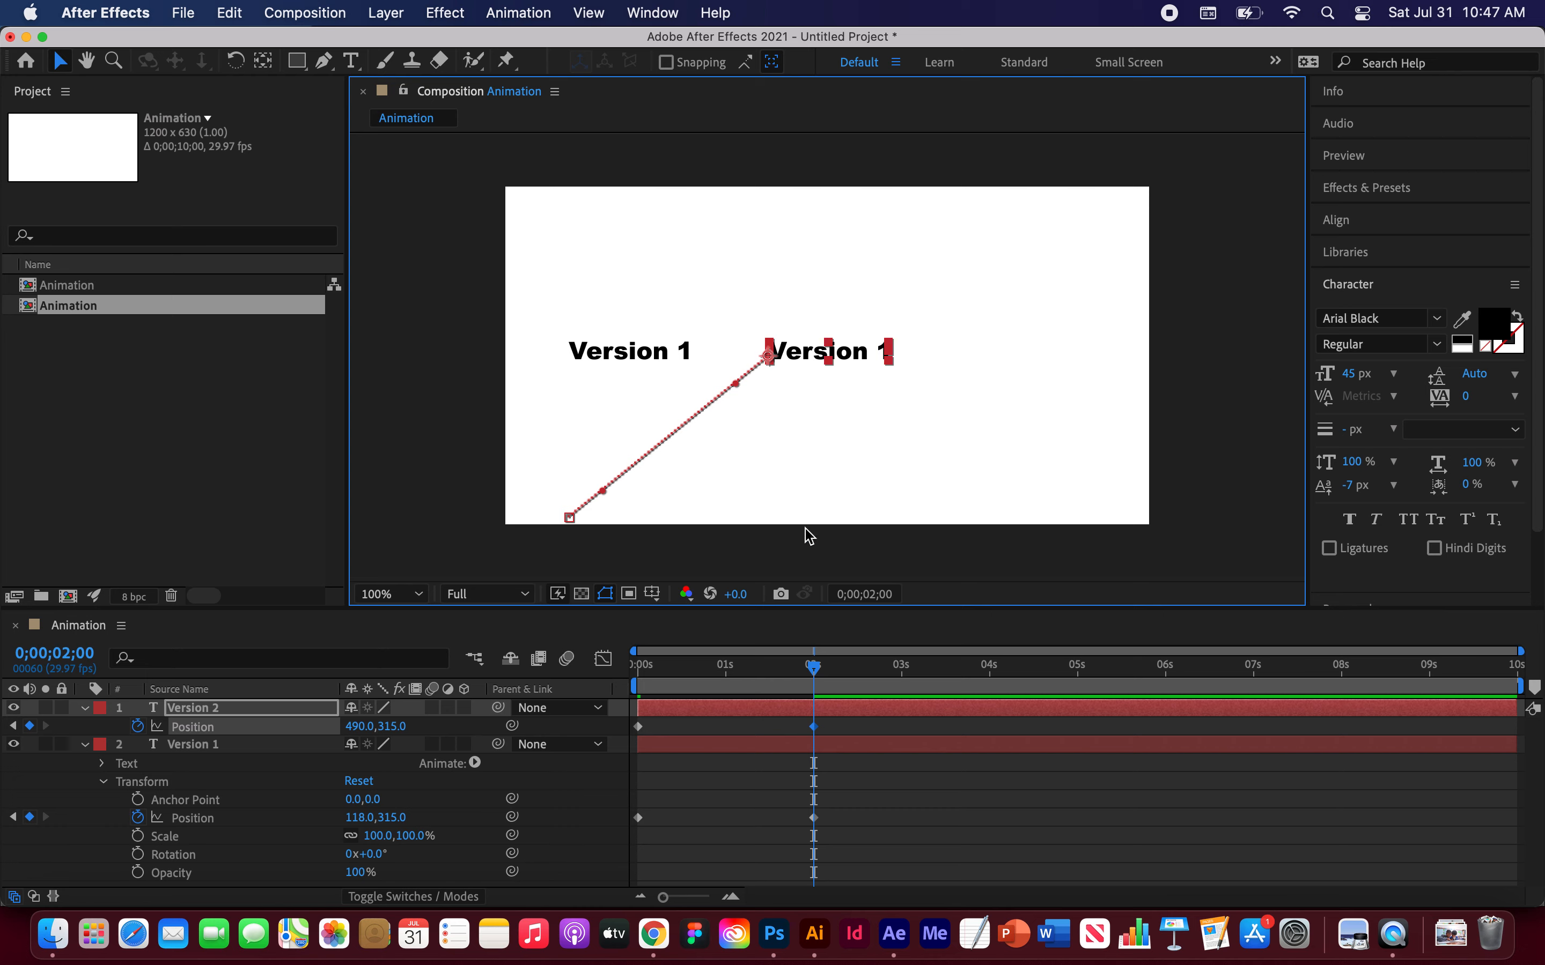
mouse_move(822, 689)
mouse_down()
mouse_move(814, 668)
mouse_move(632, 664)
mouse_move(812, 658)
mouse_up()
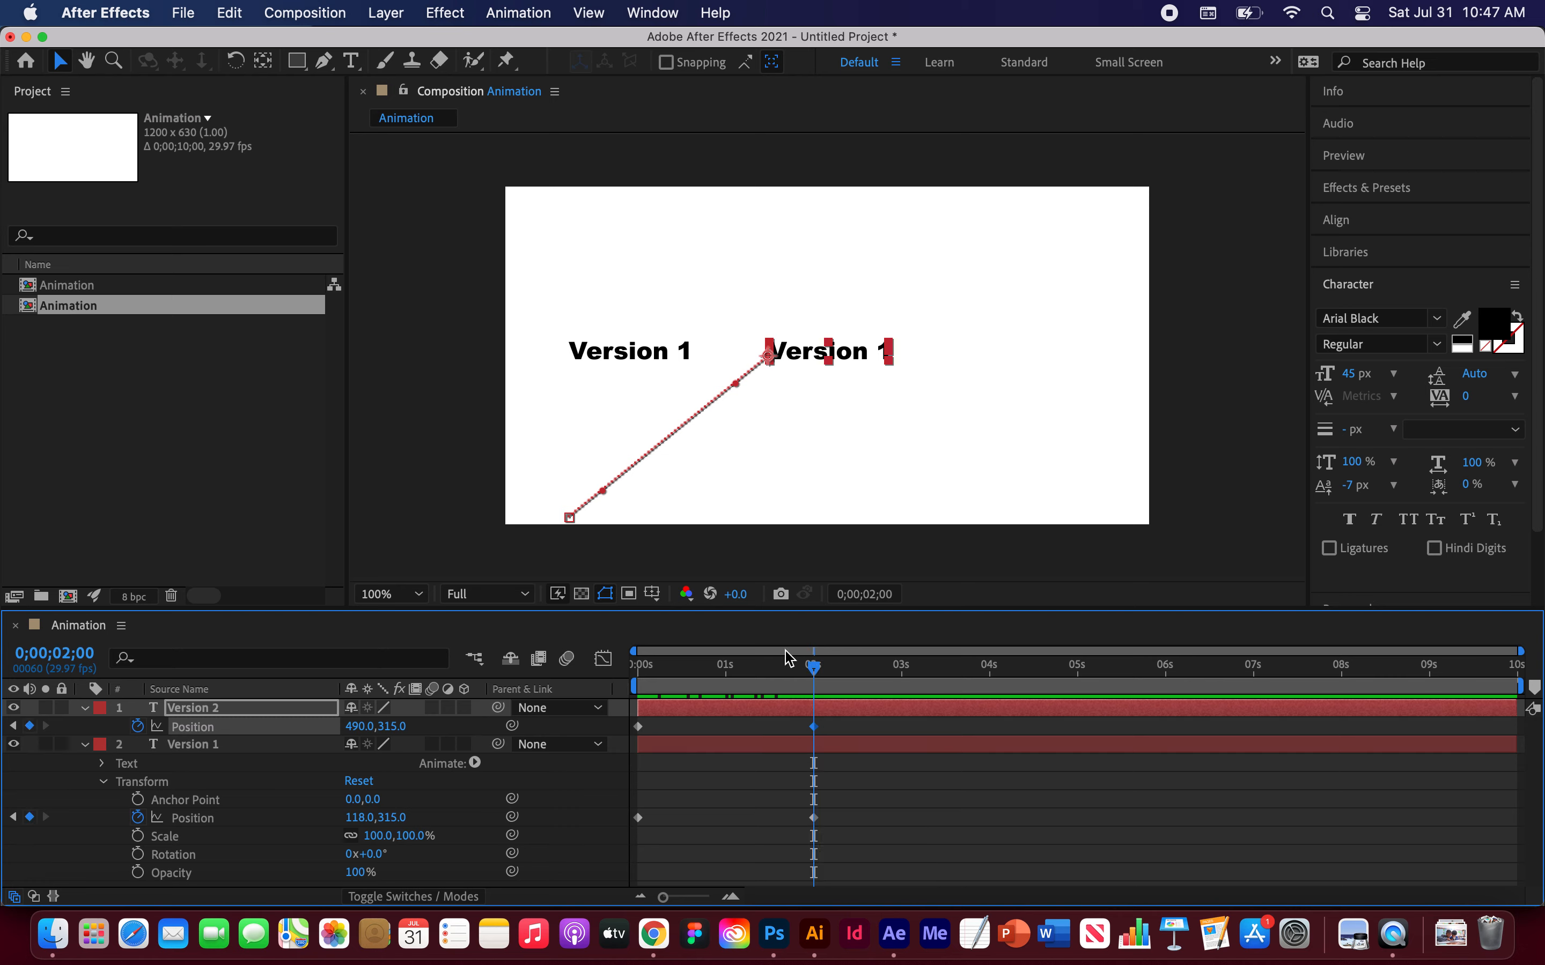
drag(813, 673, 635, 673)
click(638, 727)
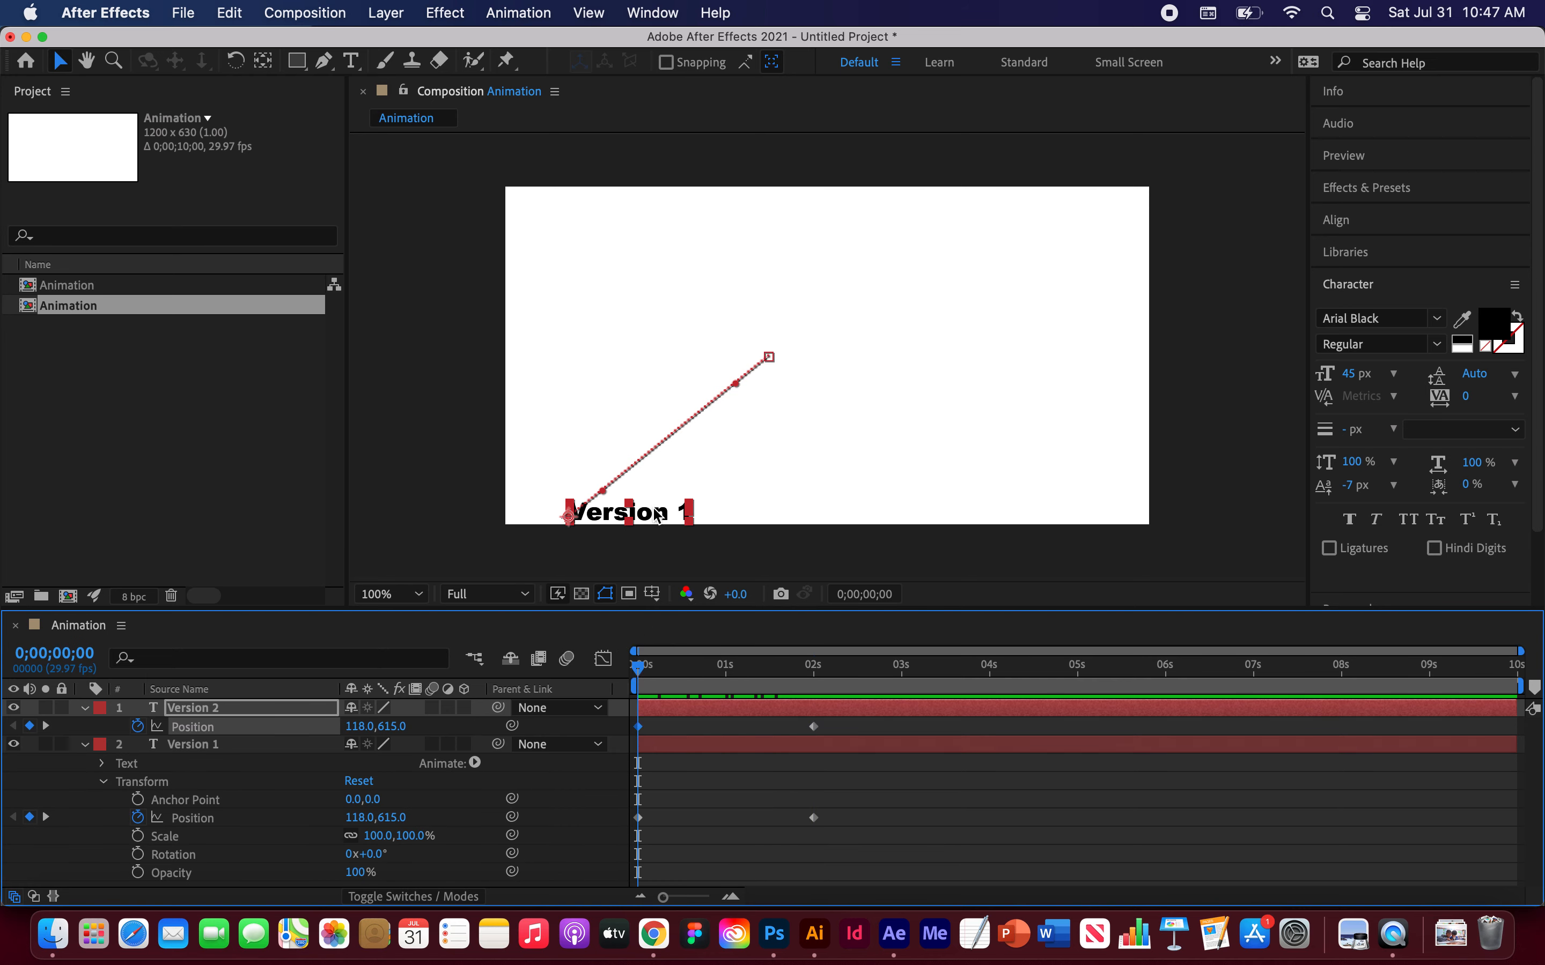
drag(658, 519, 854, 517)
key(super+z)
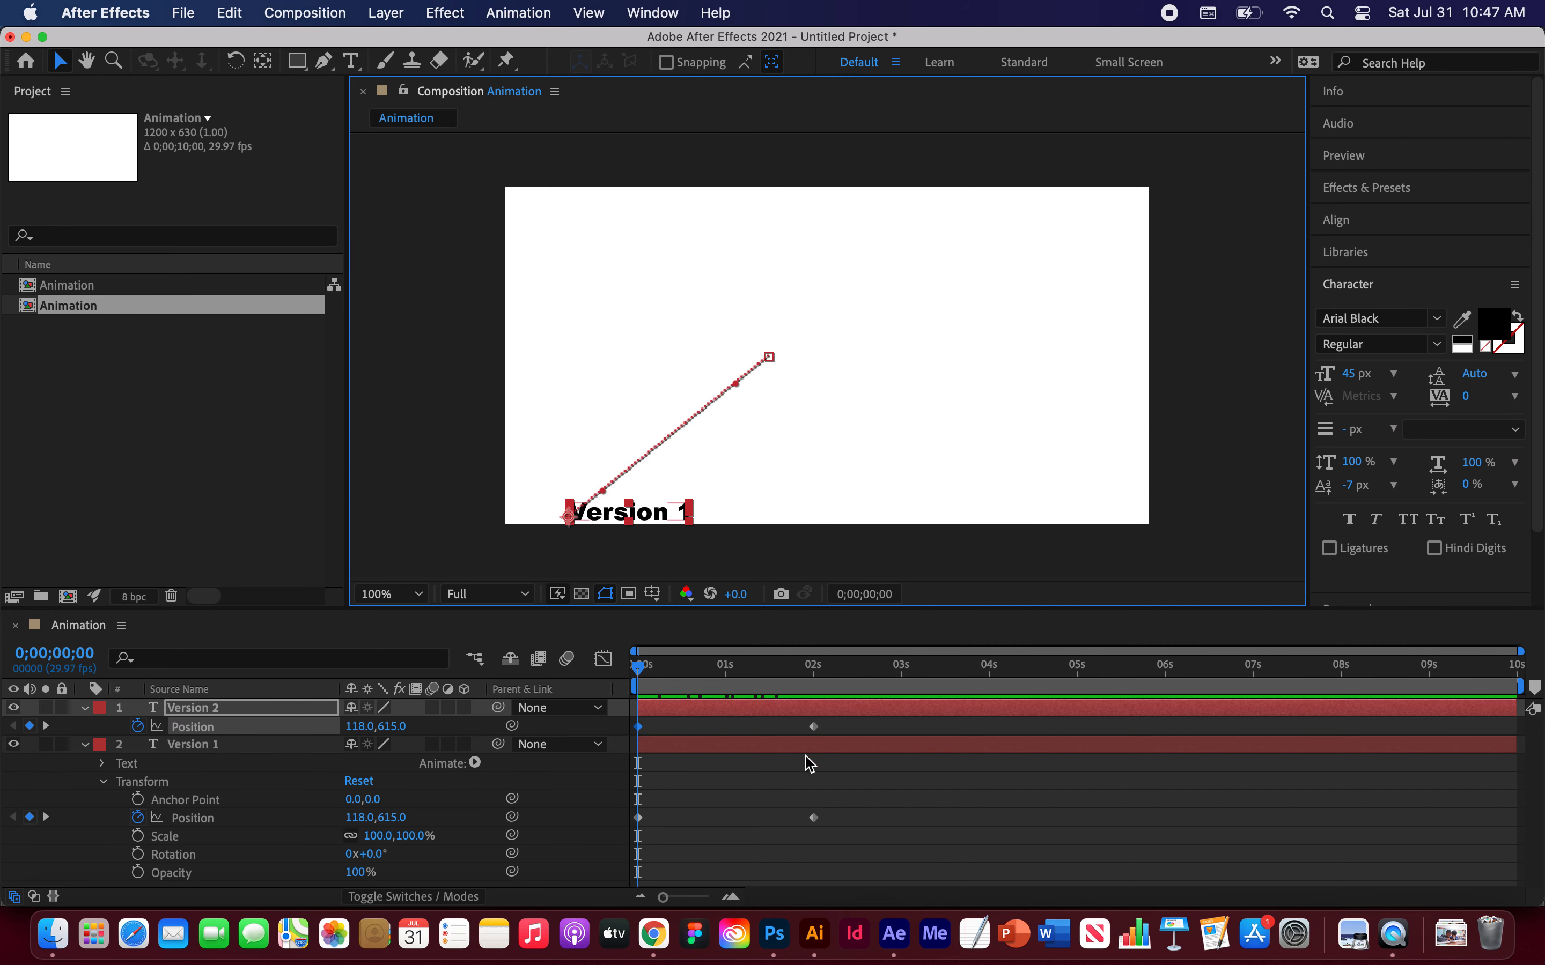
Step: Move the copy's starting path point straight below its end, to about 490, 615, so it slides vertically
drag(639, 667, 813, 668)
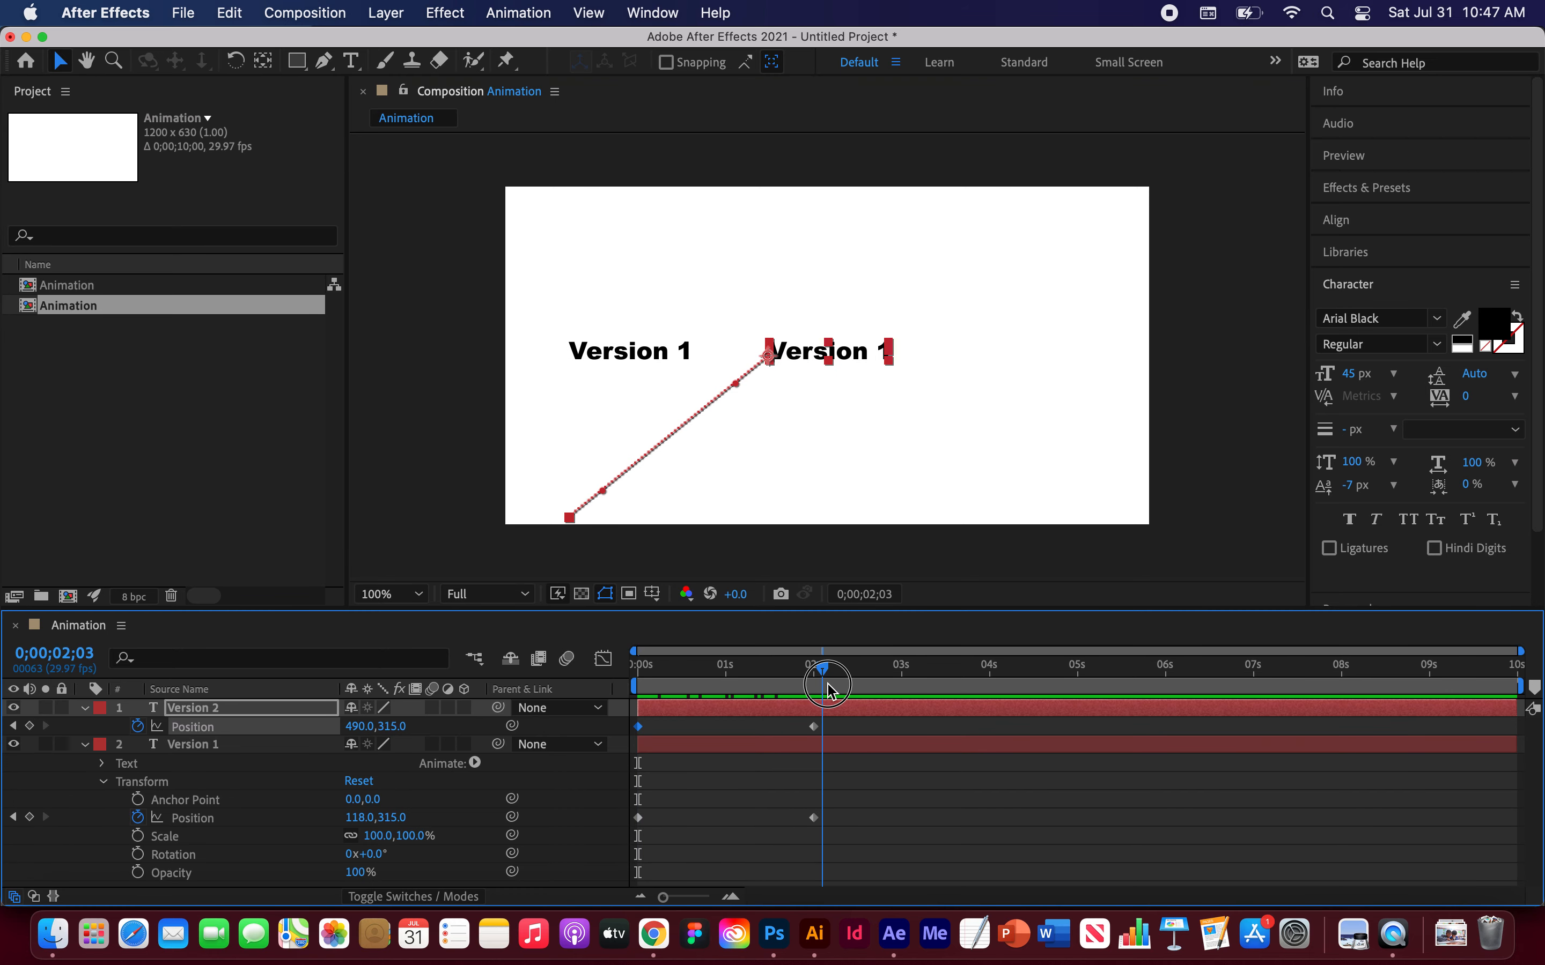
click(813, 729)
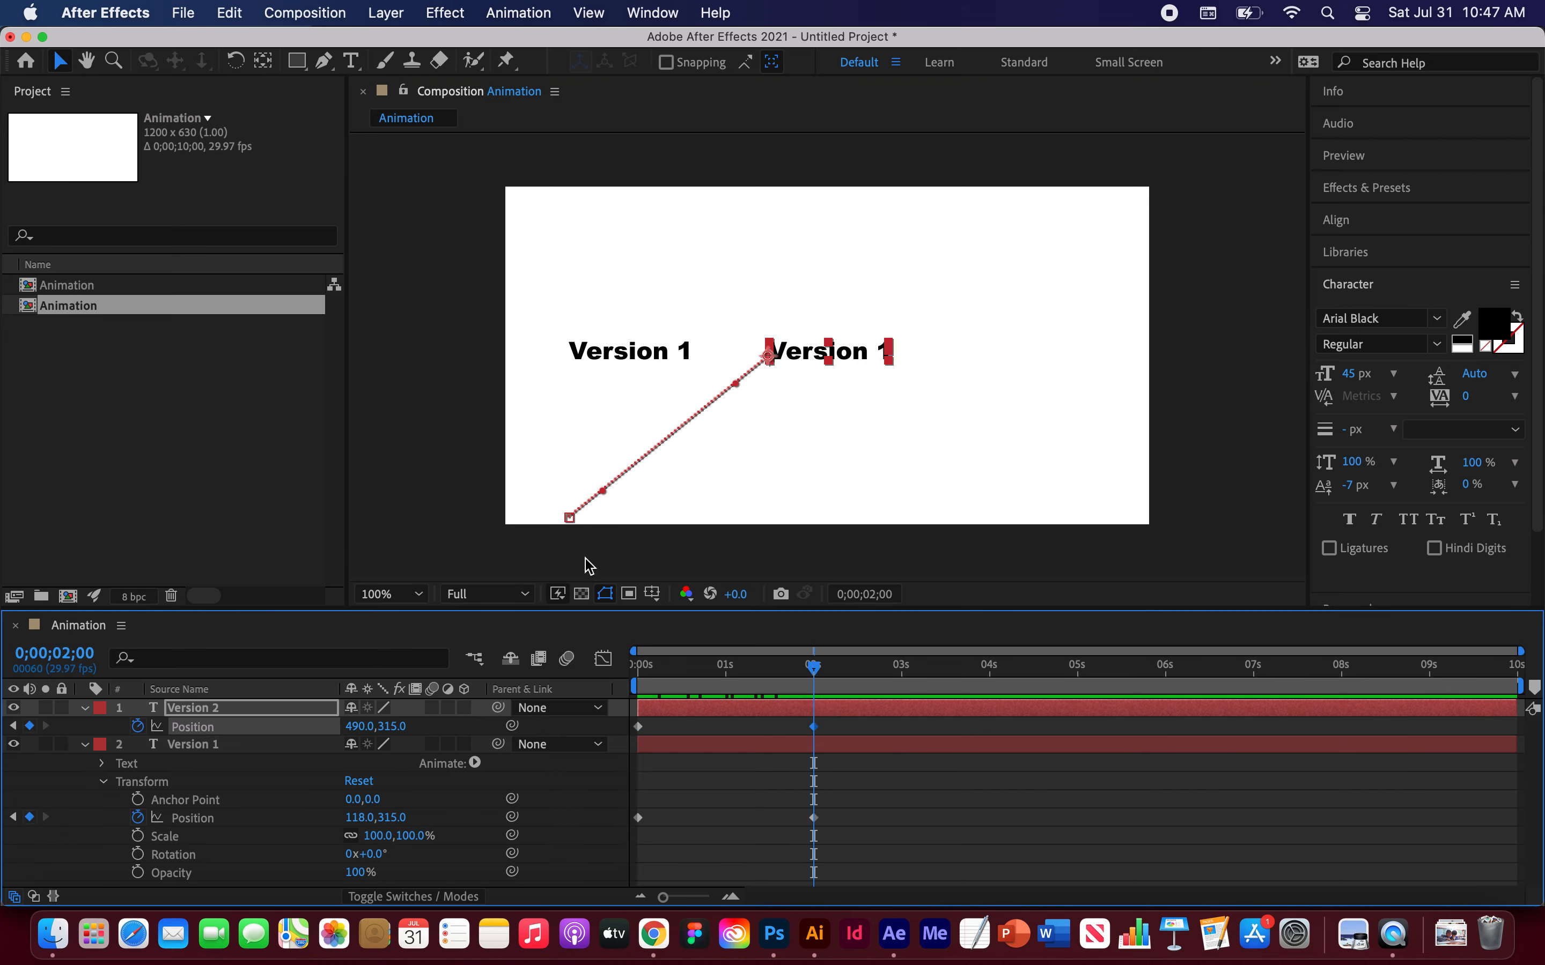
drag(571, 520, 770, 521)
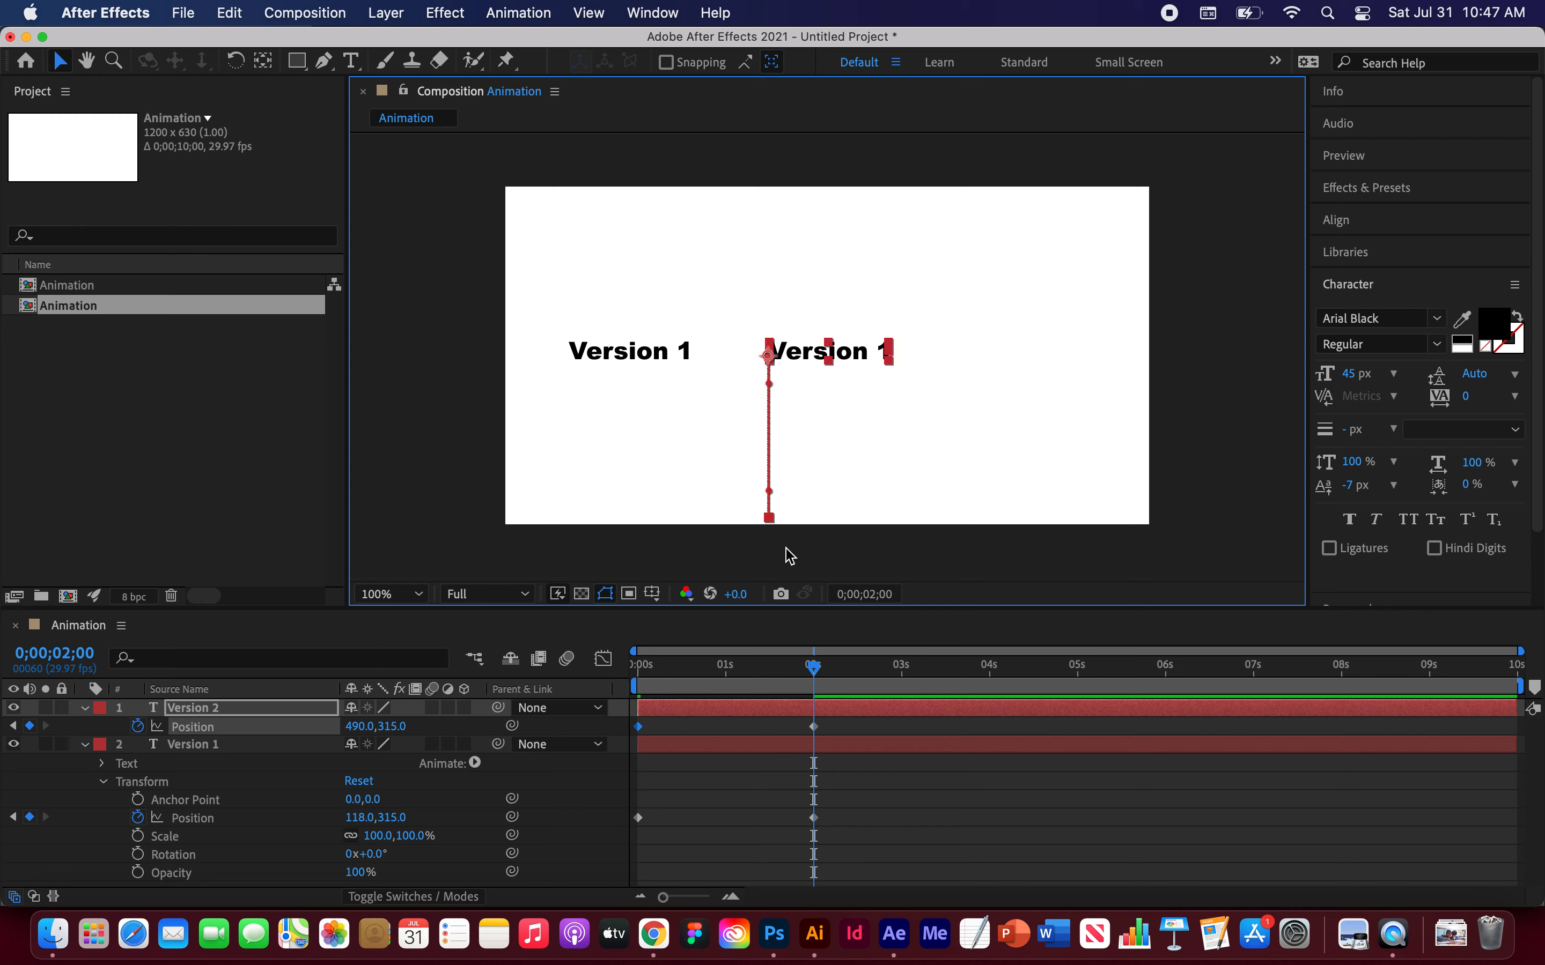
mouse_move(825, 670)
mouse_down()
mouse_move(644, 668)
mouse_move(813, 664)
mouse_up()
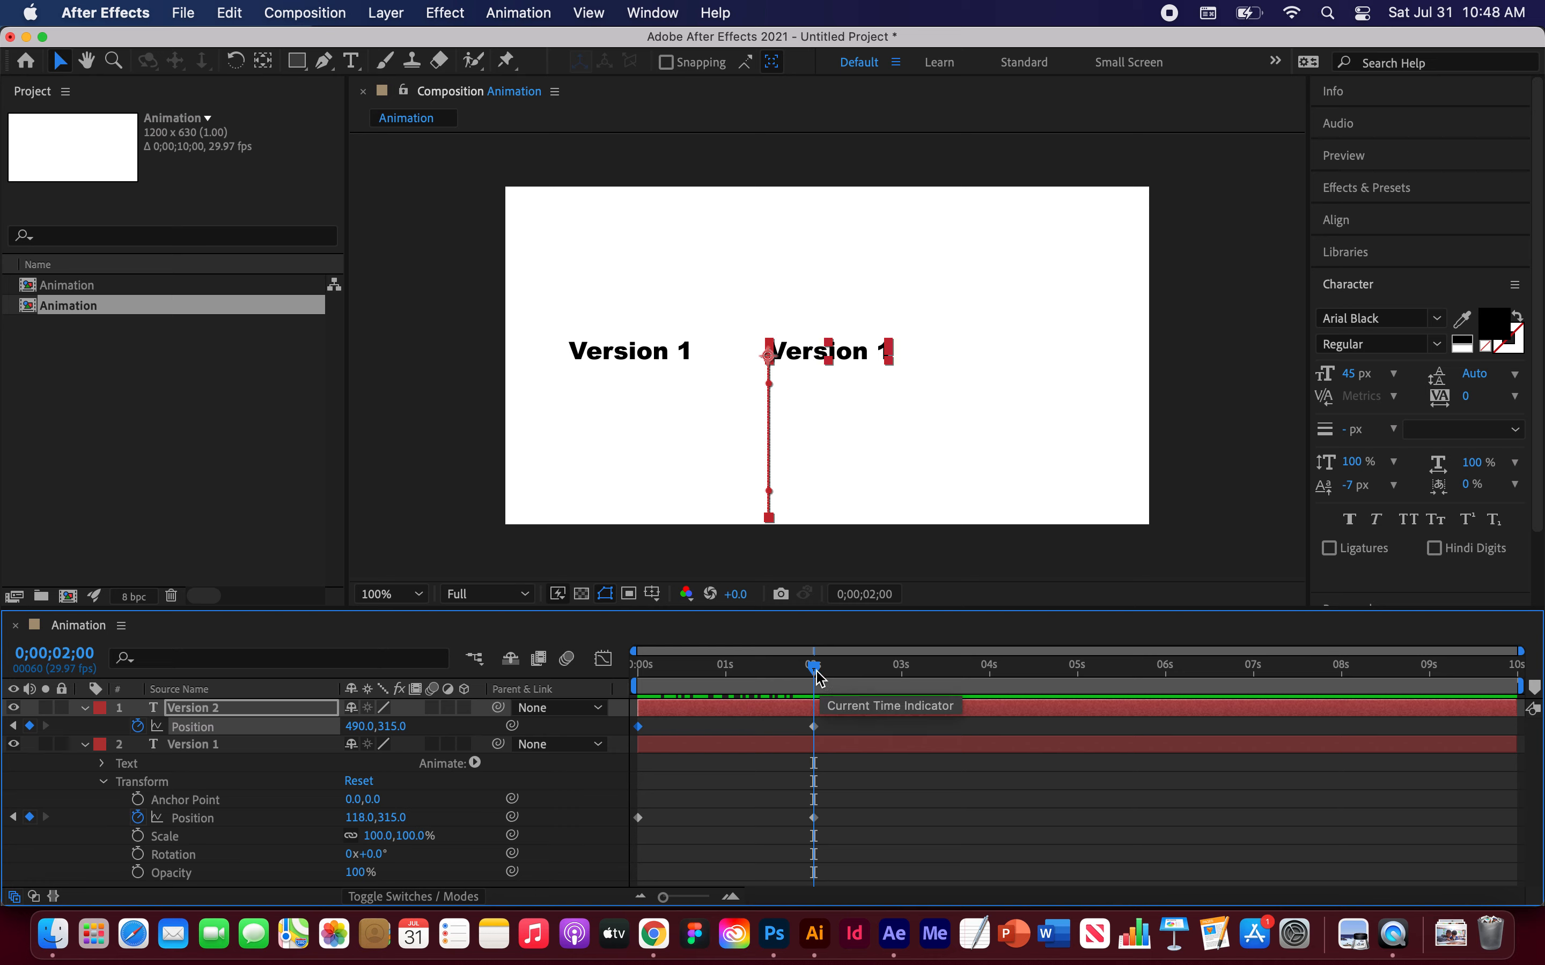
mouse_move(820, 678)
mouse_down()
mouse_move(645, 670)
mouse_move(813, 674)
mouse_move(816, 690)
mouse_up()
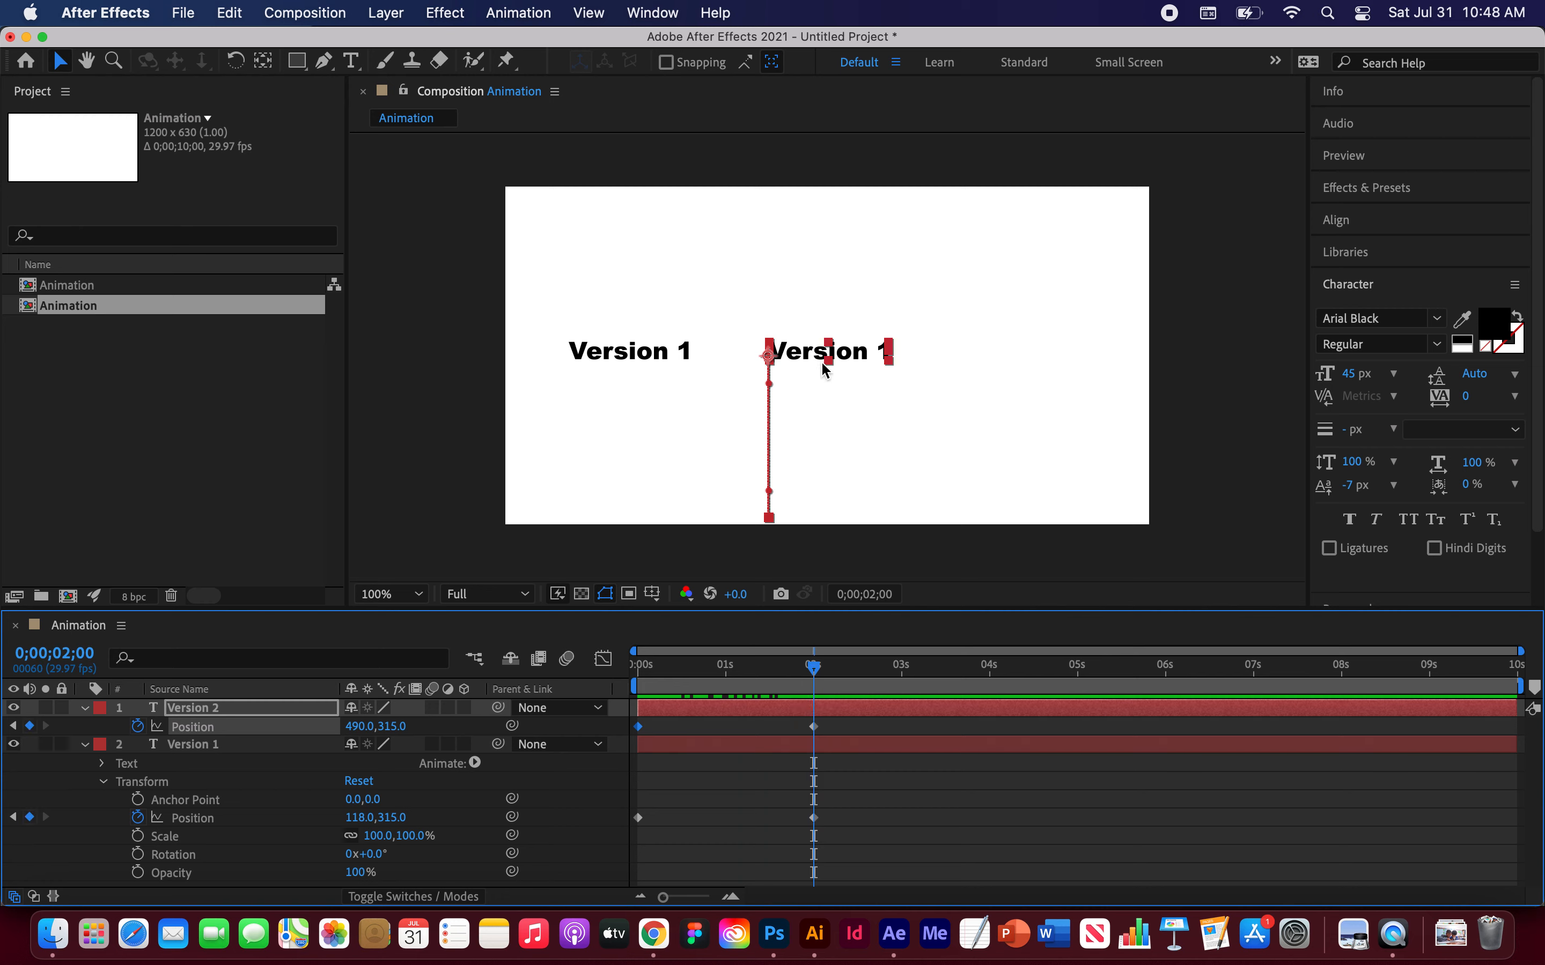
Step: Duplicate the second text layer and move the new copy's 2-second Position keyframe to 898, 315
click(196, 708)
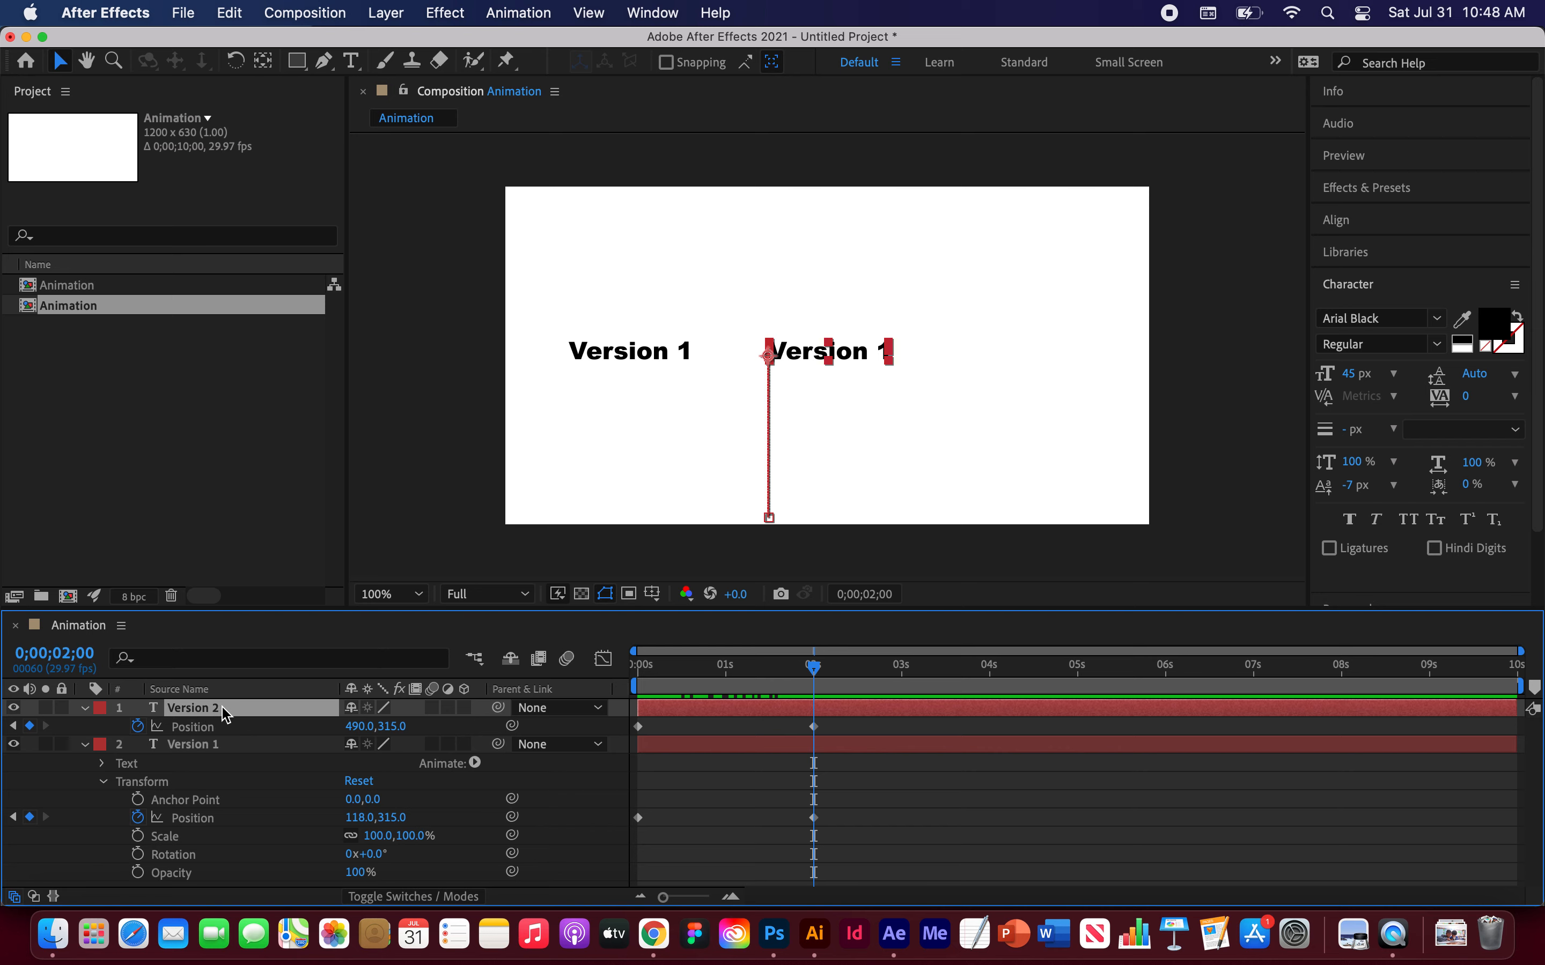
key(super+d)
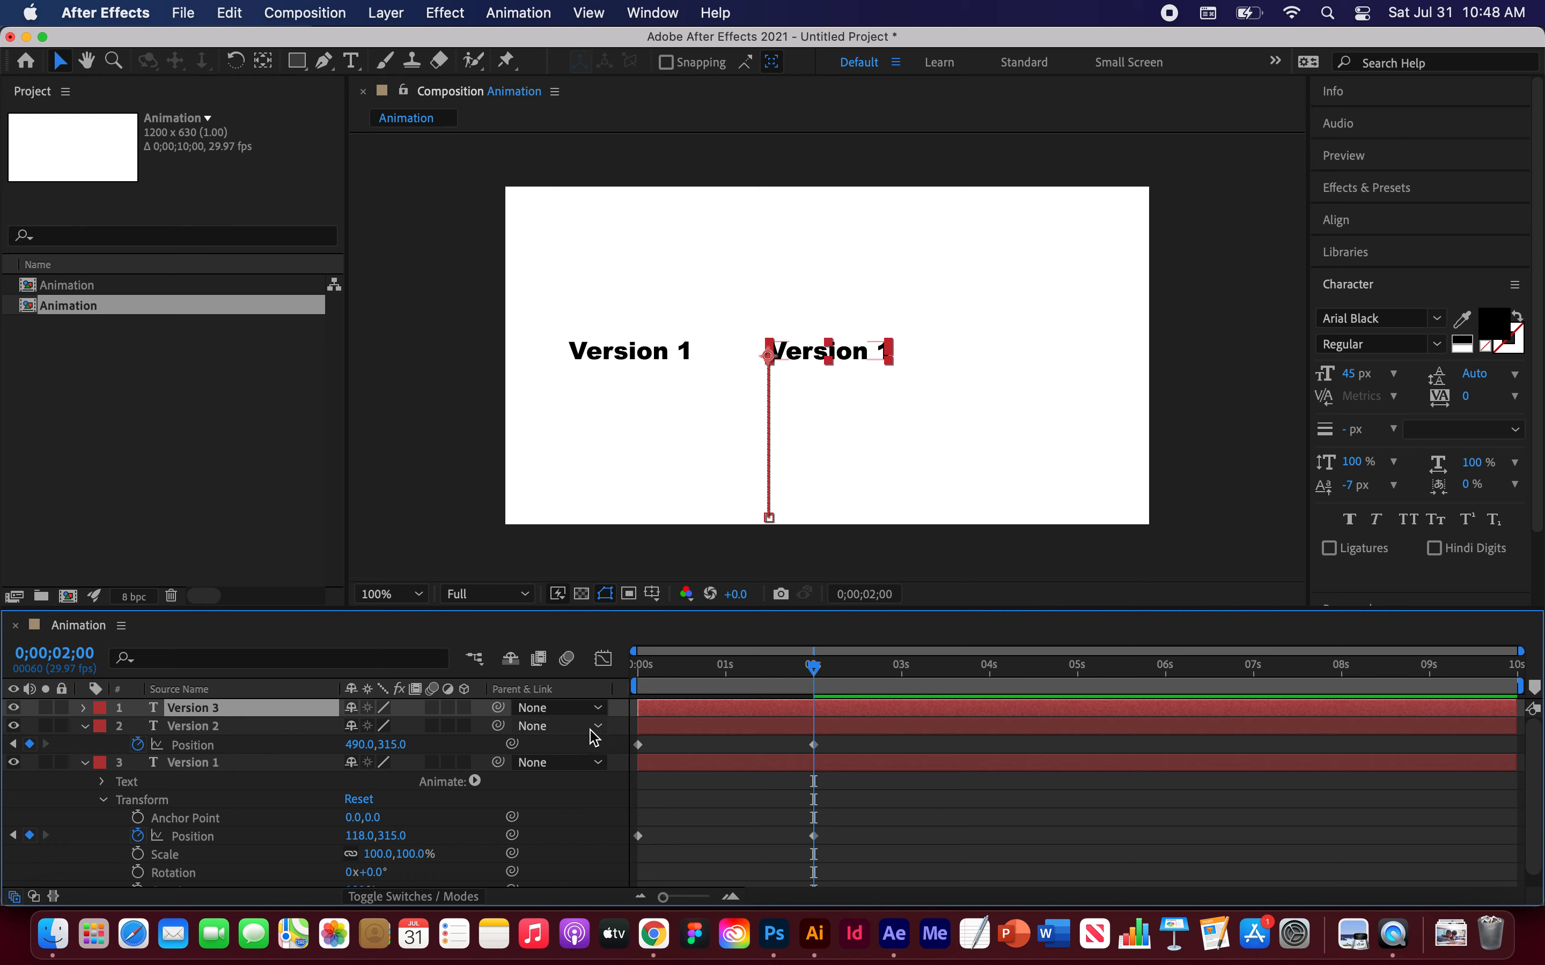
key(p)
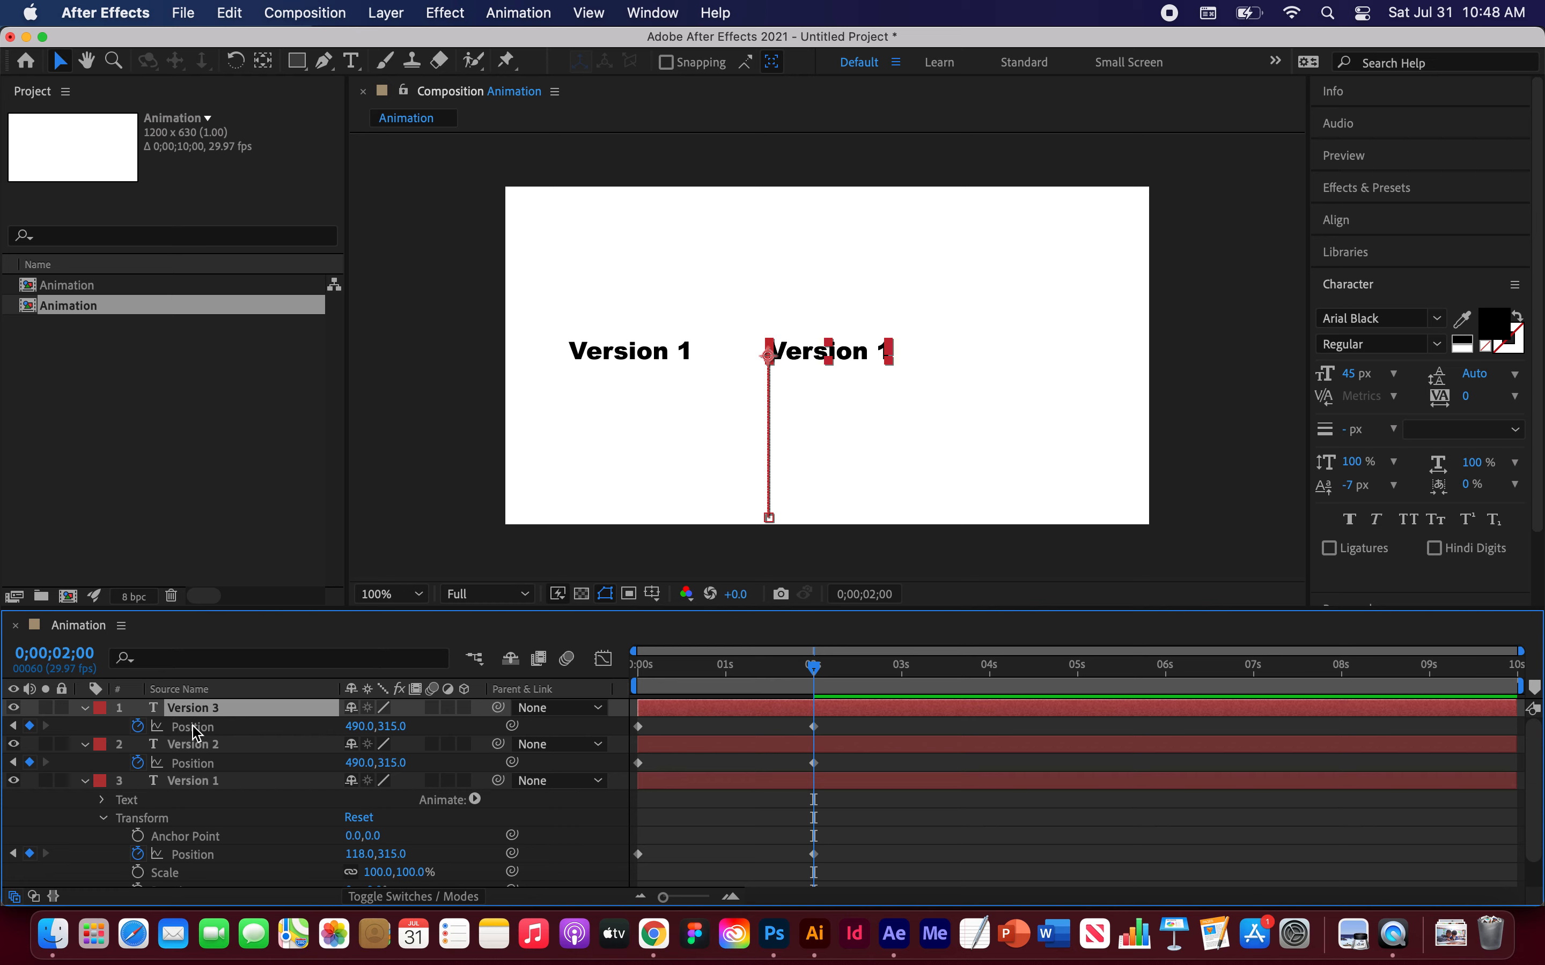
click(813, 726)
drag(862, 356, 1081, 375)
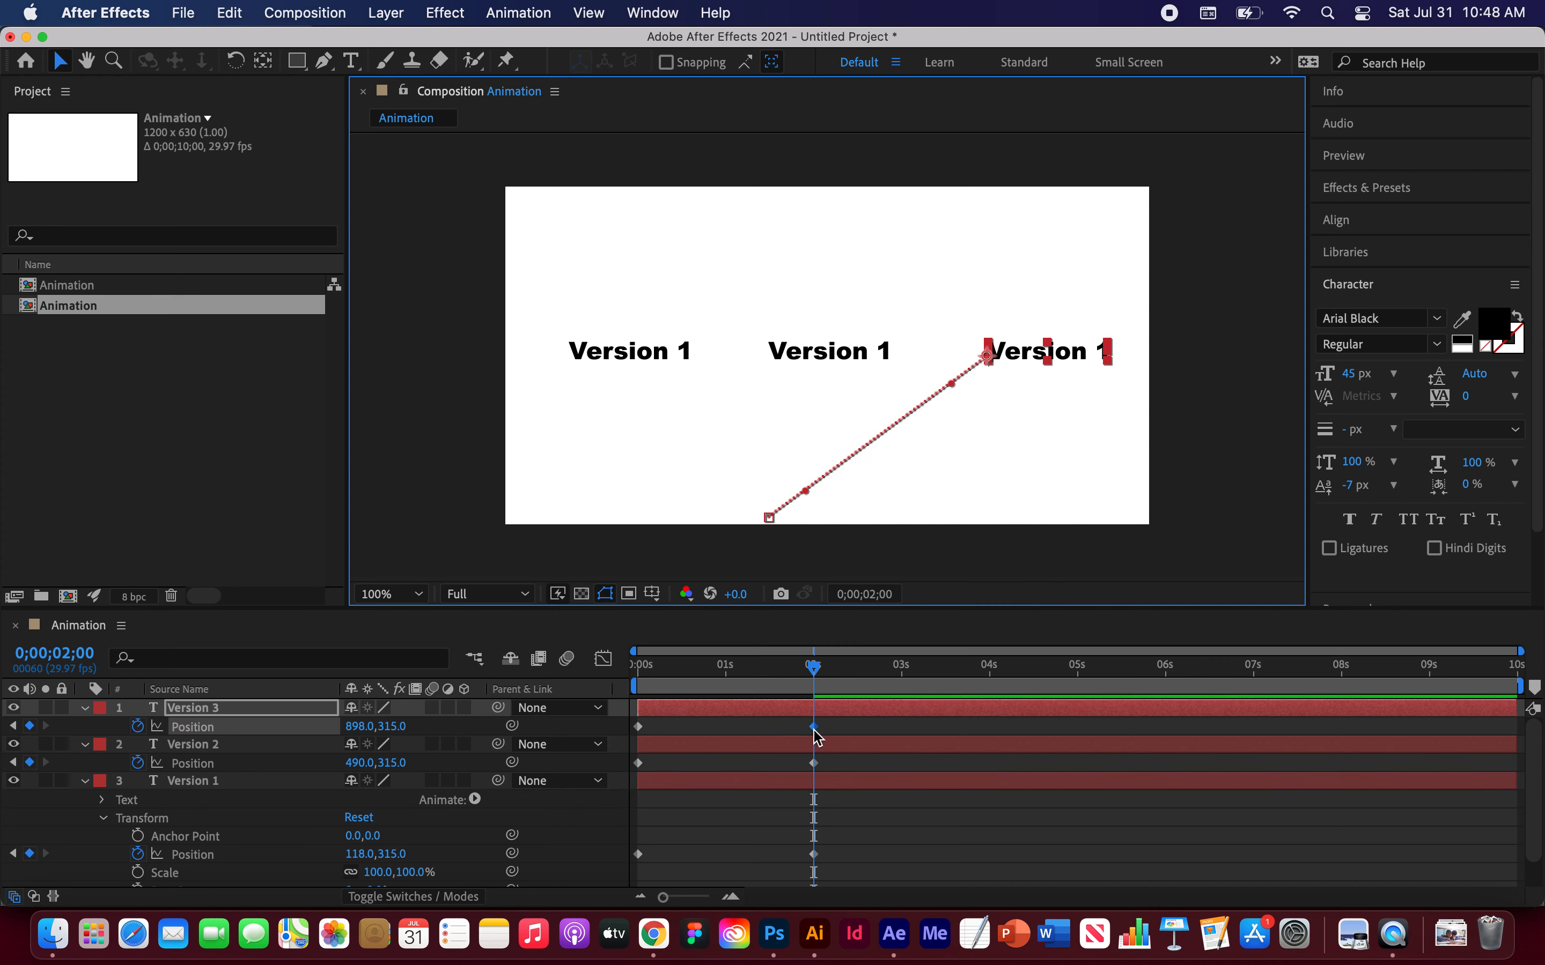
Step: Move the third layer's starting path point straight below its end, to about 900, 615, and preview the slides
drag(770, 525, 990, 524)
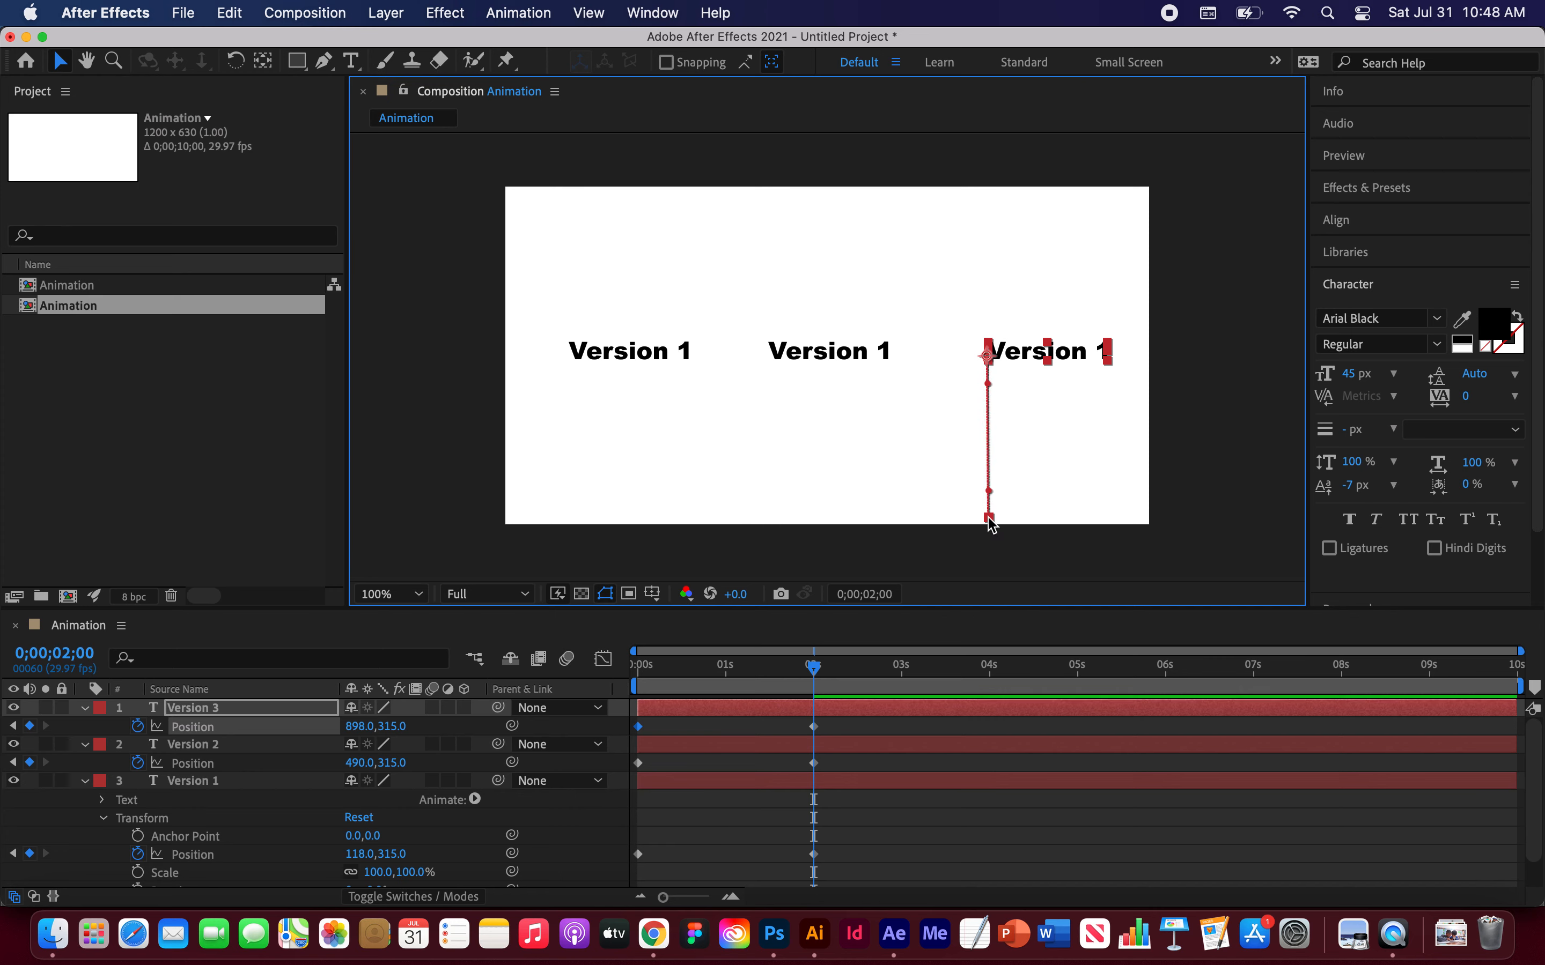
drag(813, 667, 637, 664)
key(space)
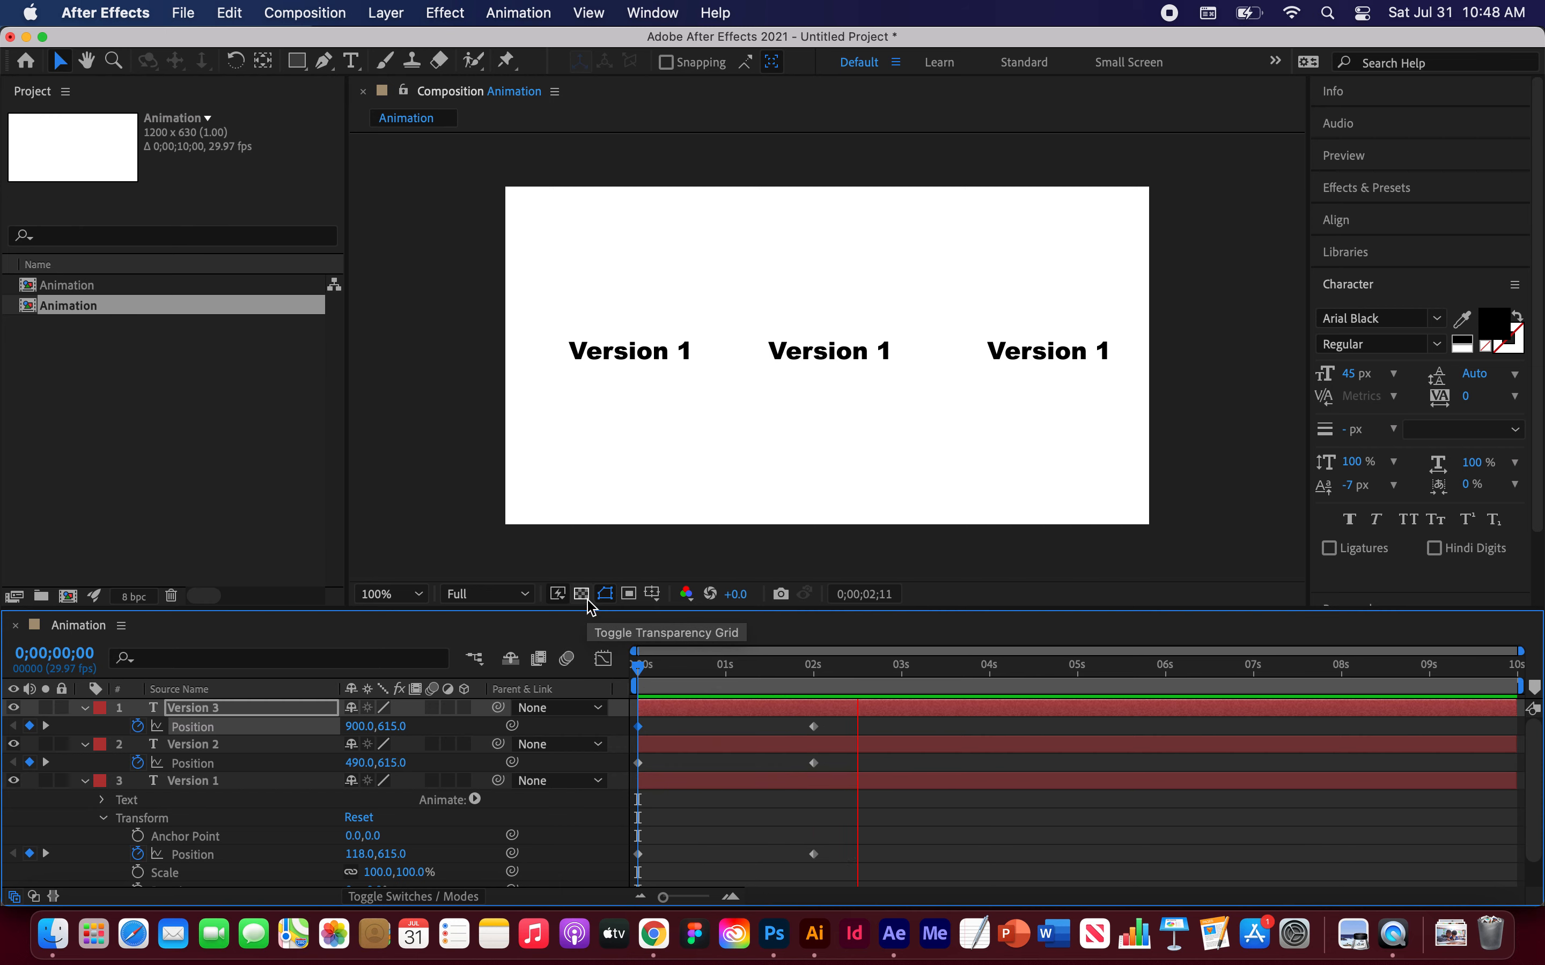
key(space)
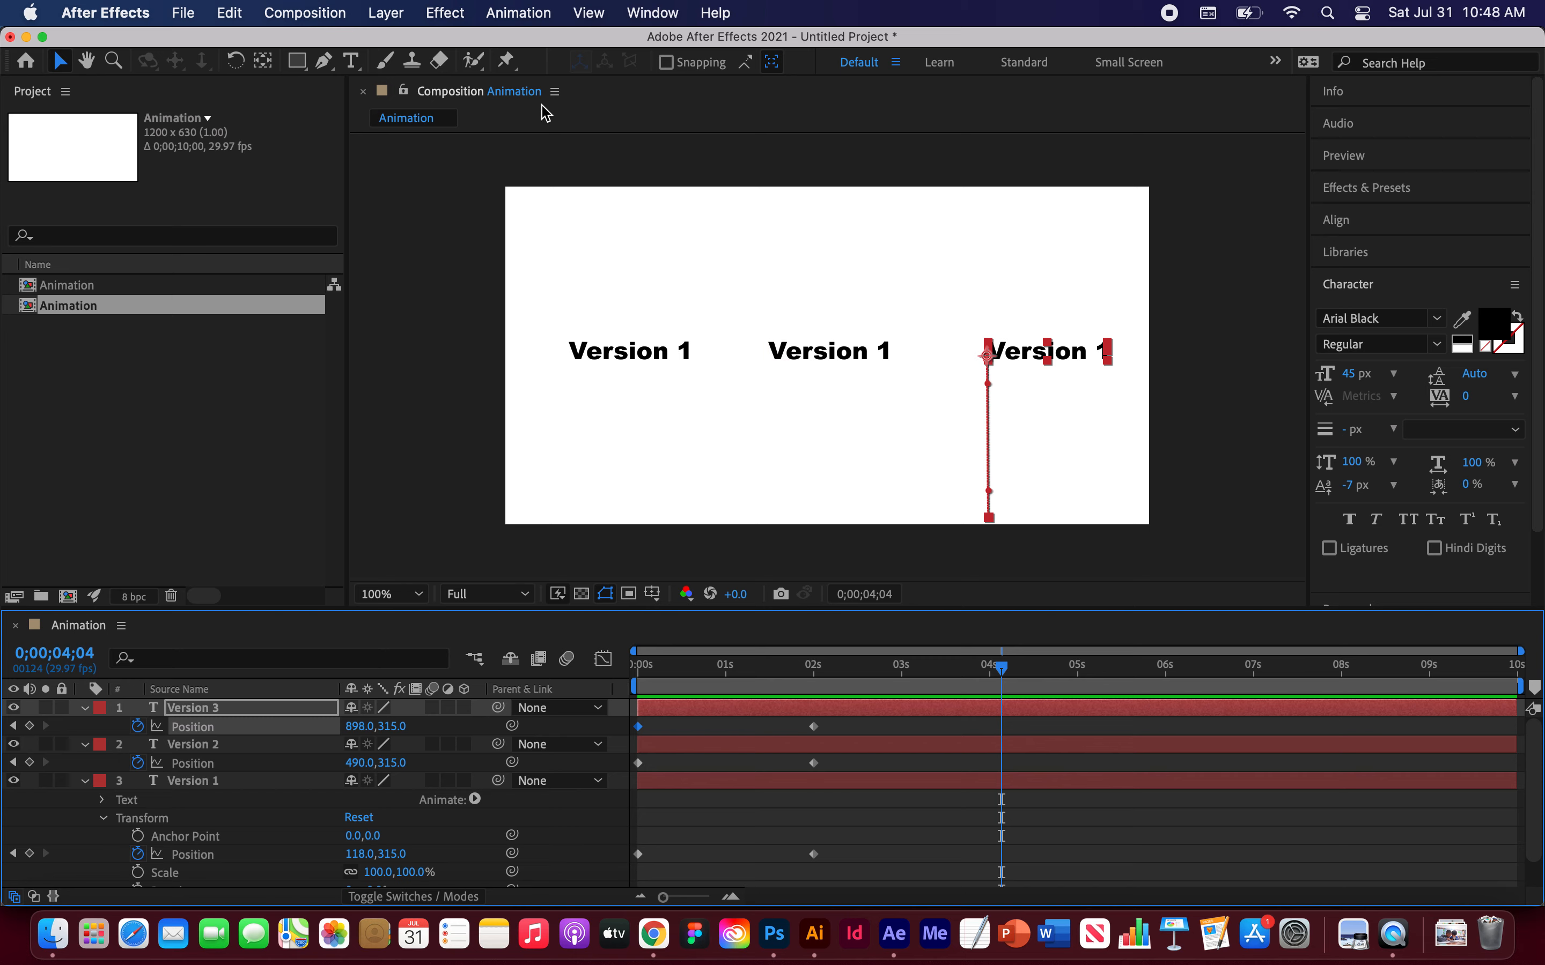
Step: Edit the middle text so it reads Version 2
click(352, 61)
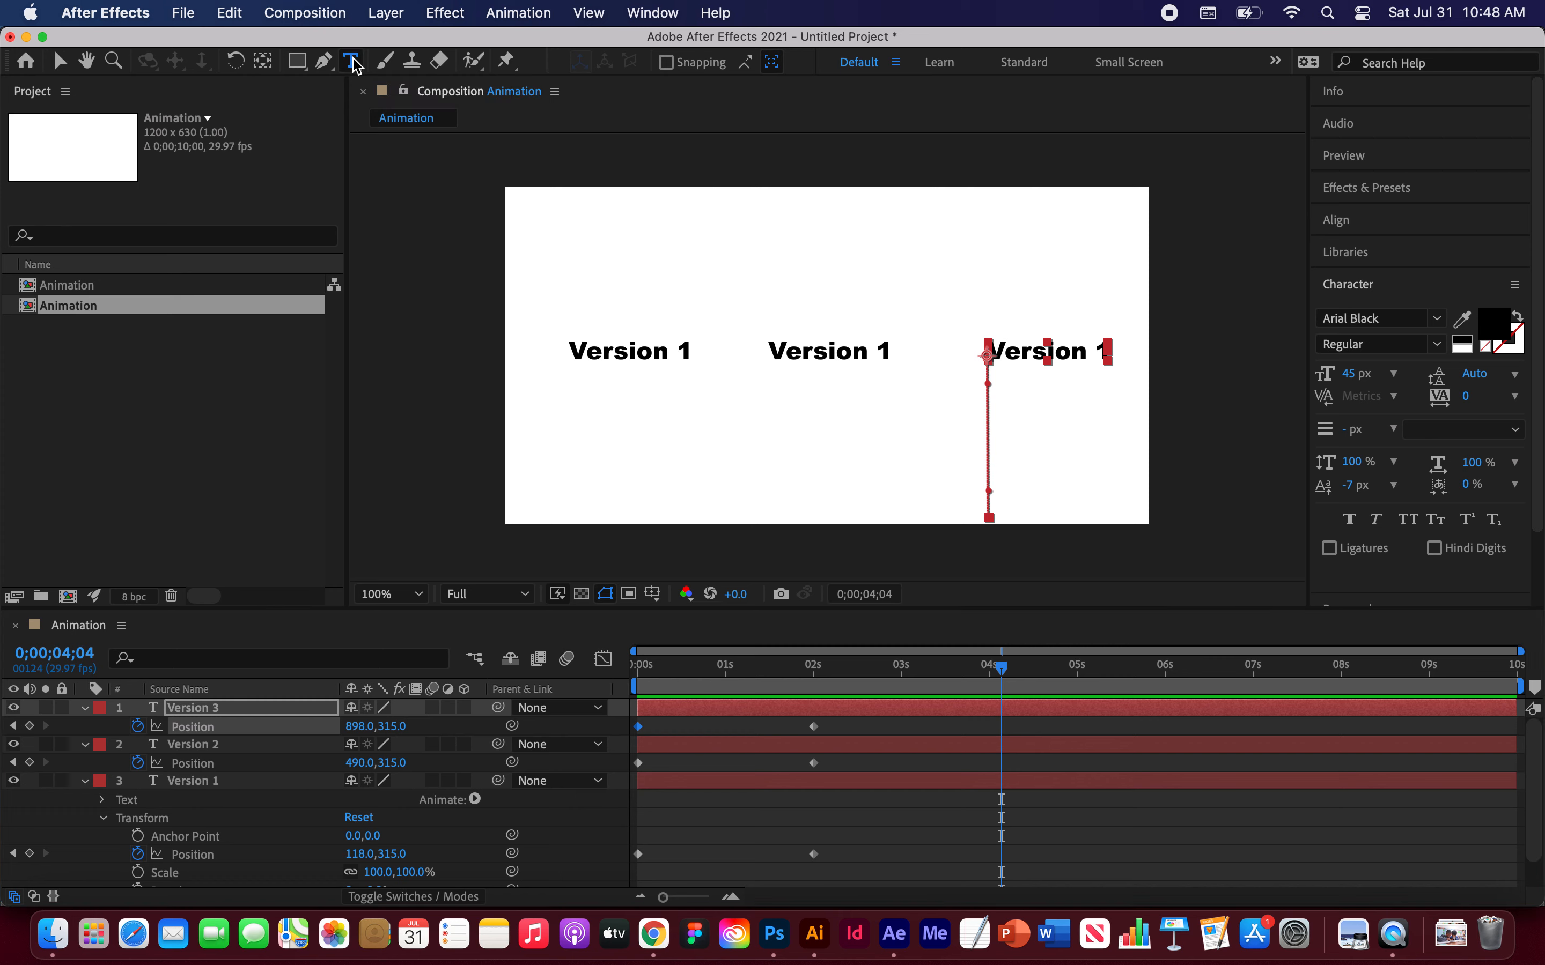
click(884, 352)
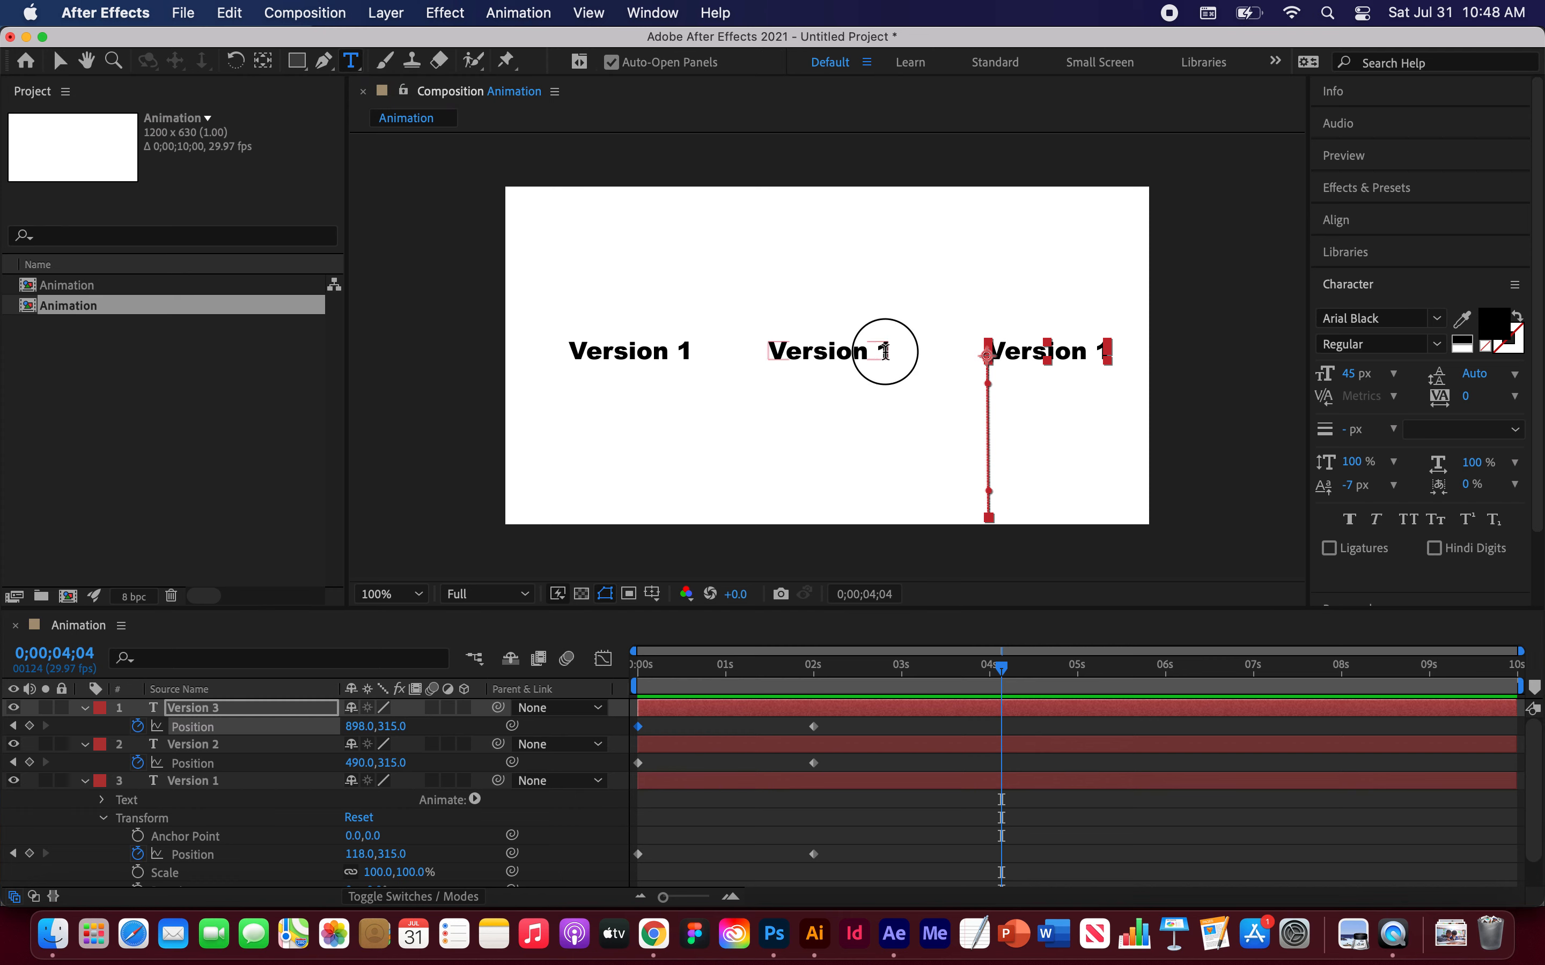
key(BackSpace)
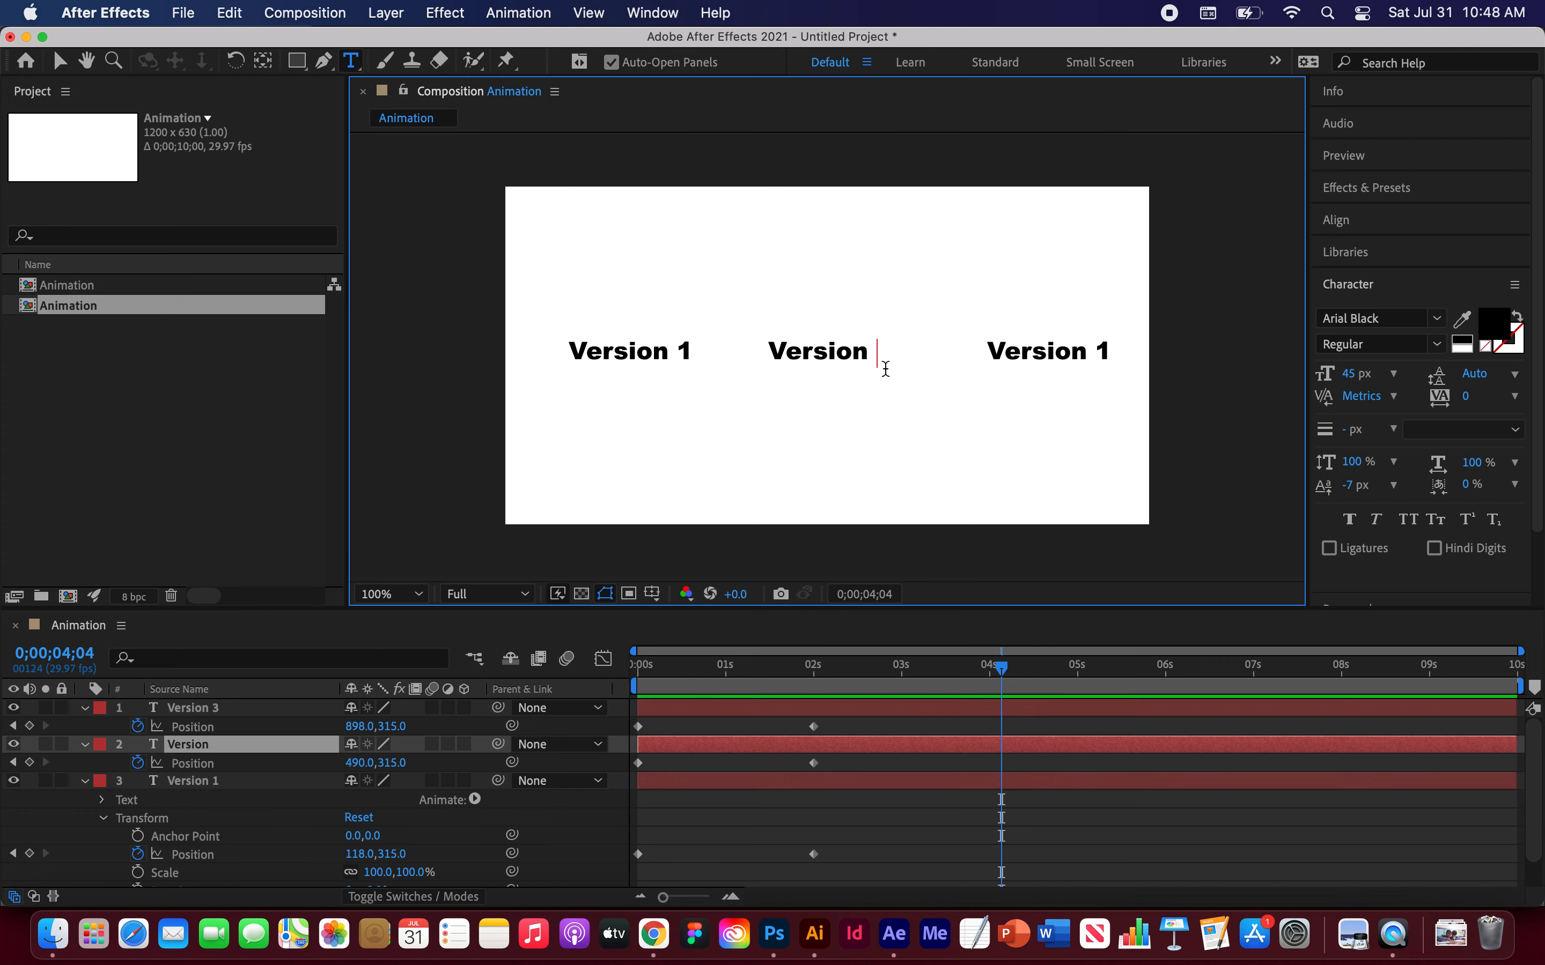
text(2)
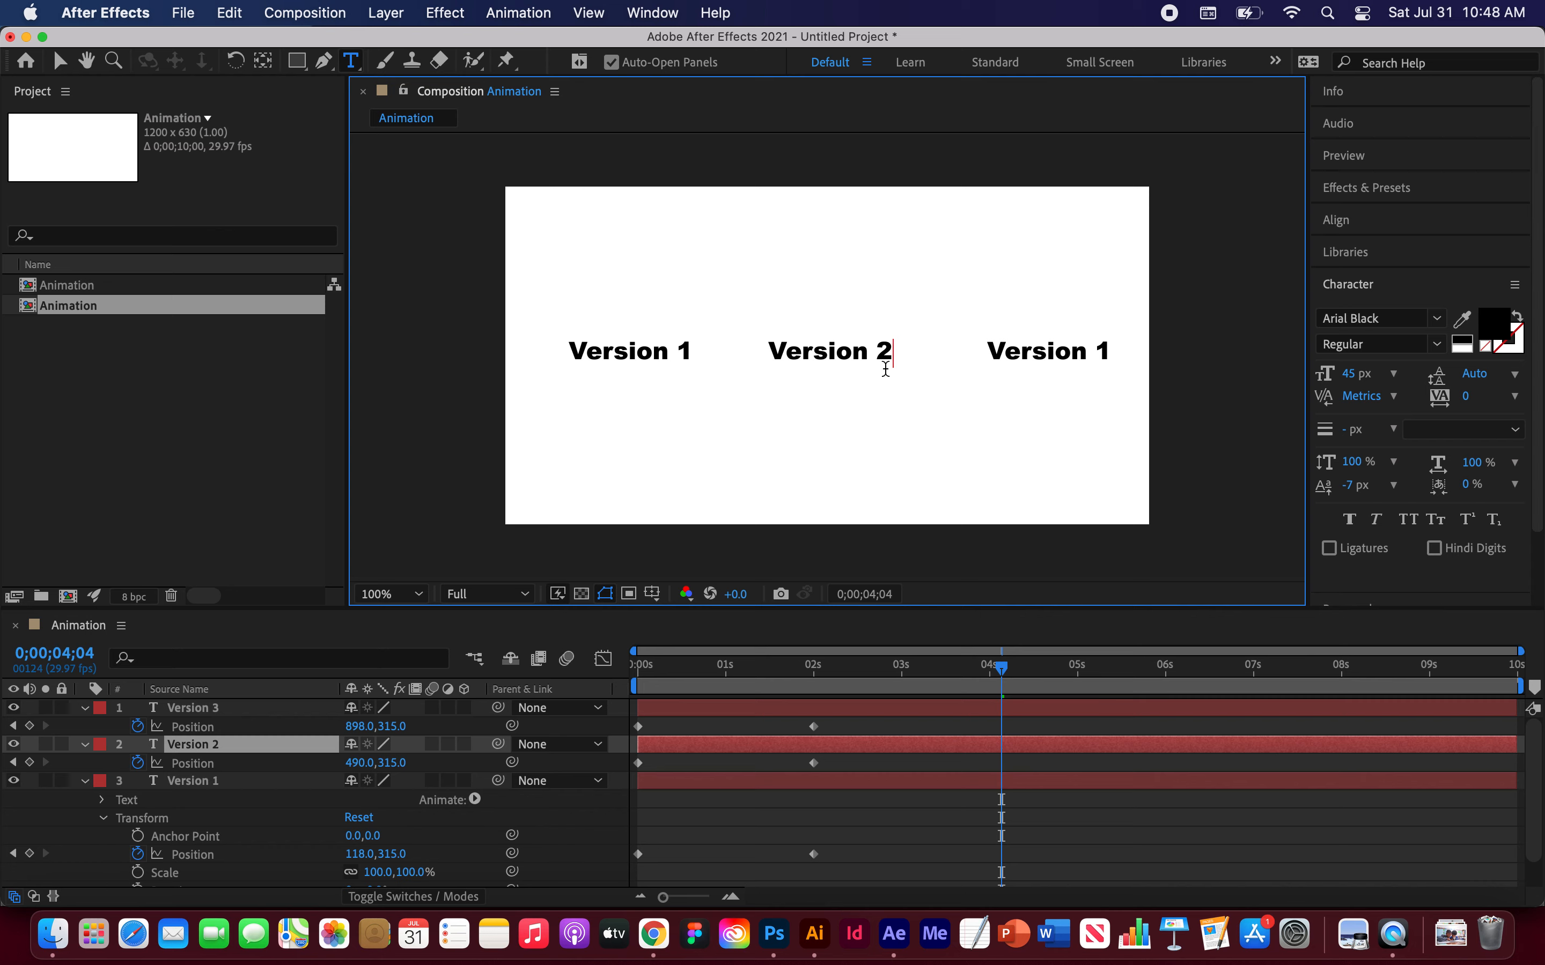
key(Escape)
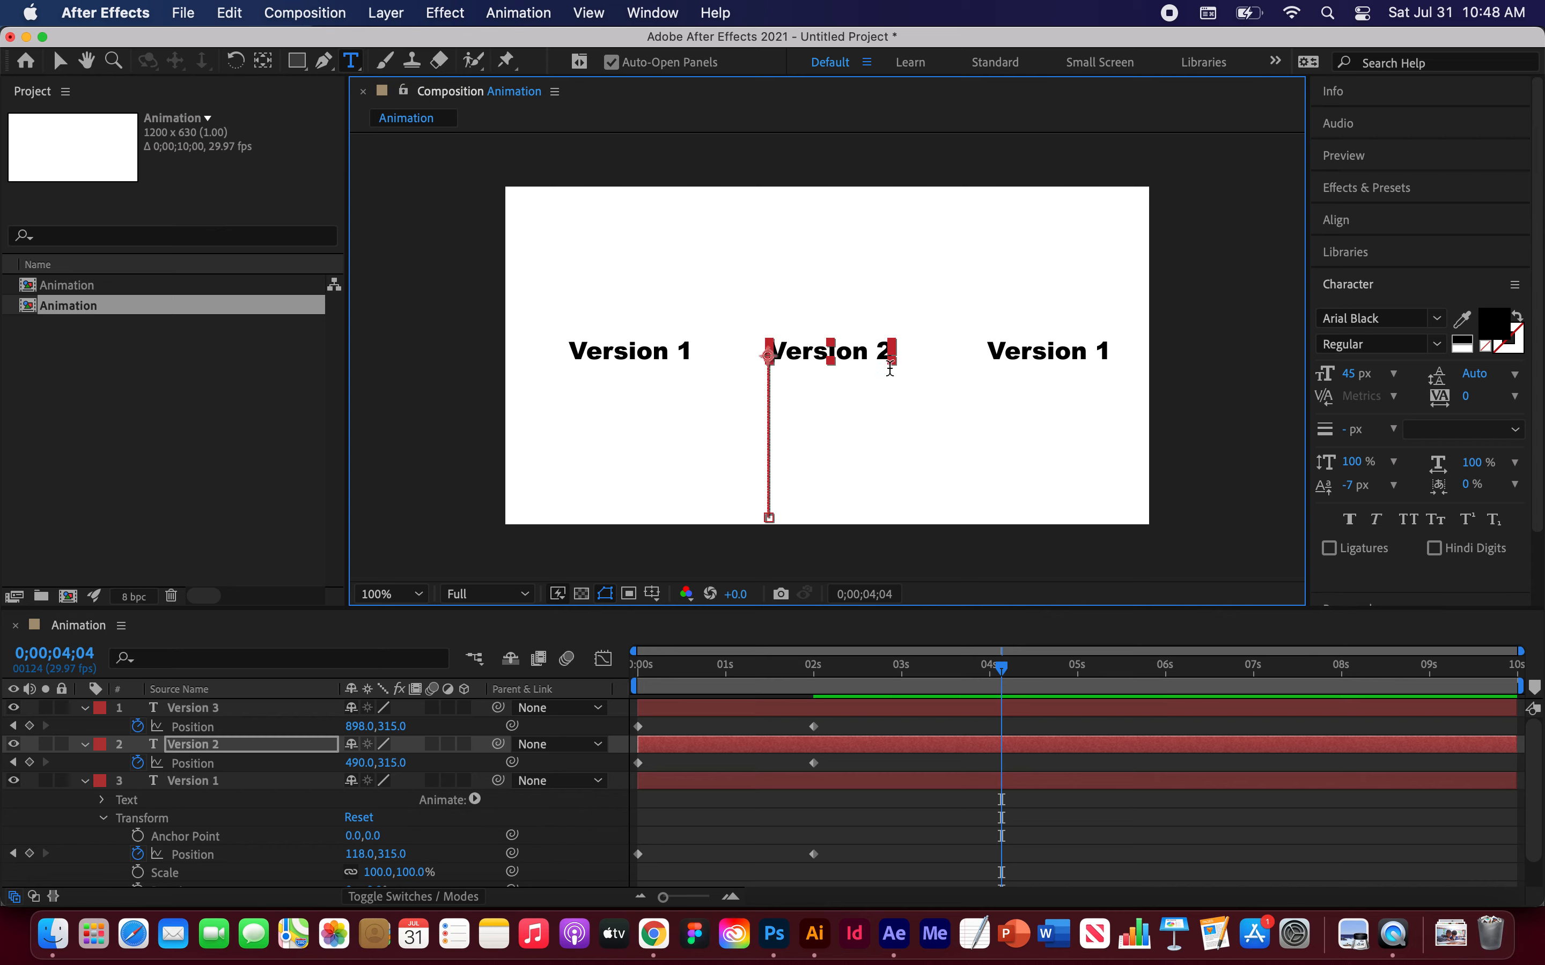
Step: Edit the right-hand text so it reads Version 3 and return to the Selection tool
click(1104, 353)
key(BackSpace)
text(3)
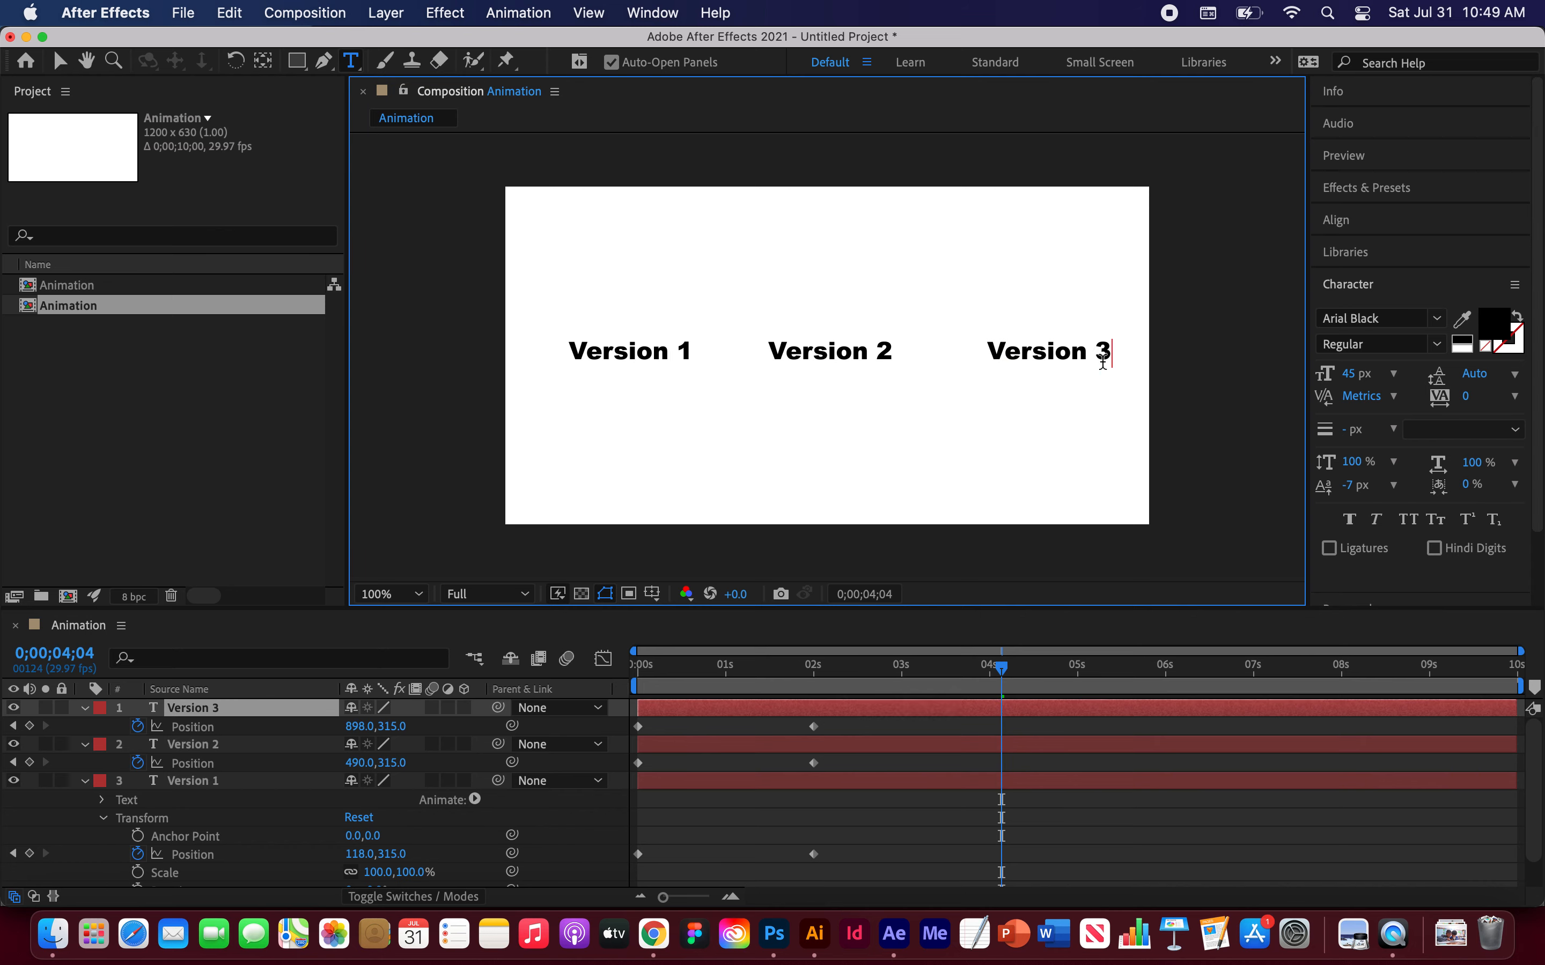
key(Escape)
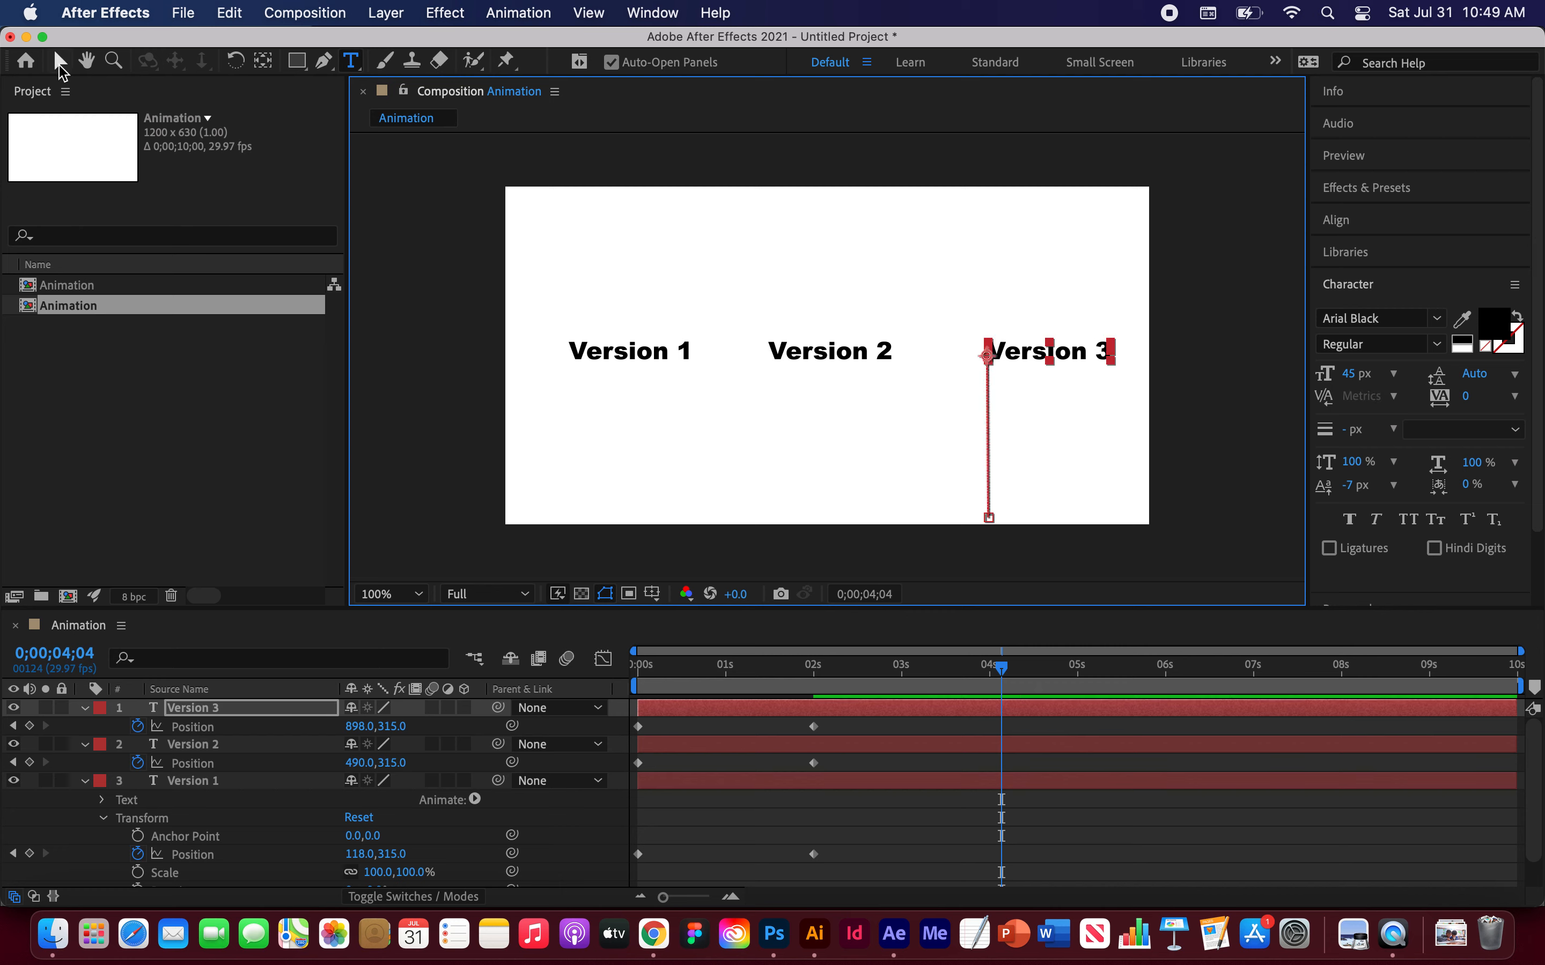
click(60, 64)
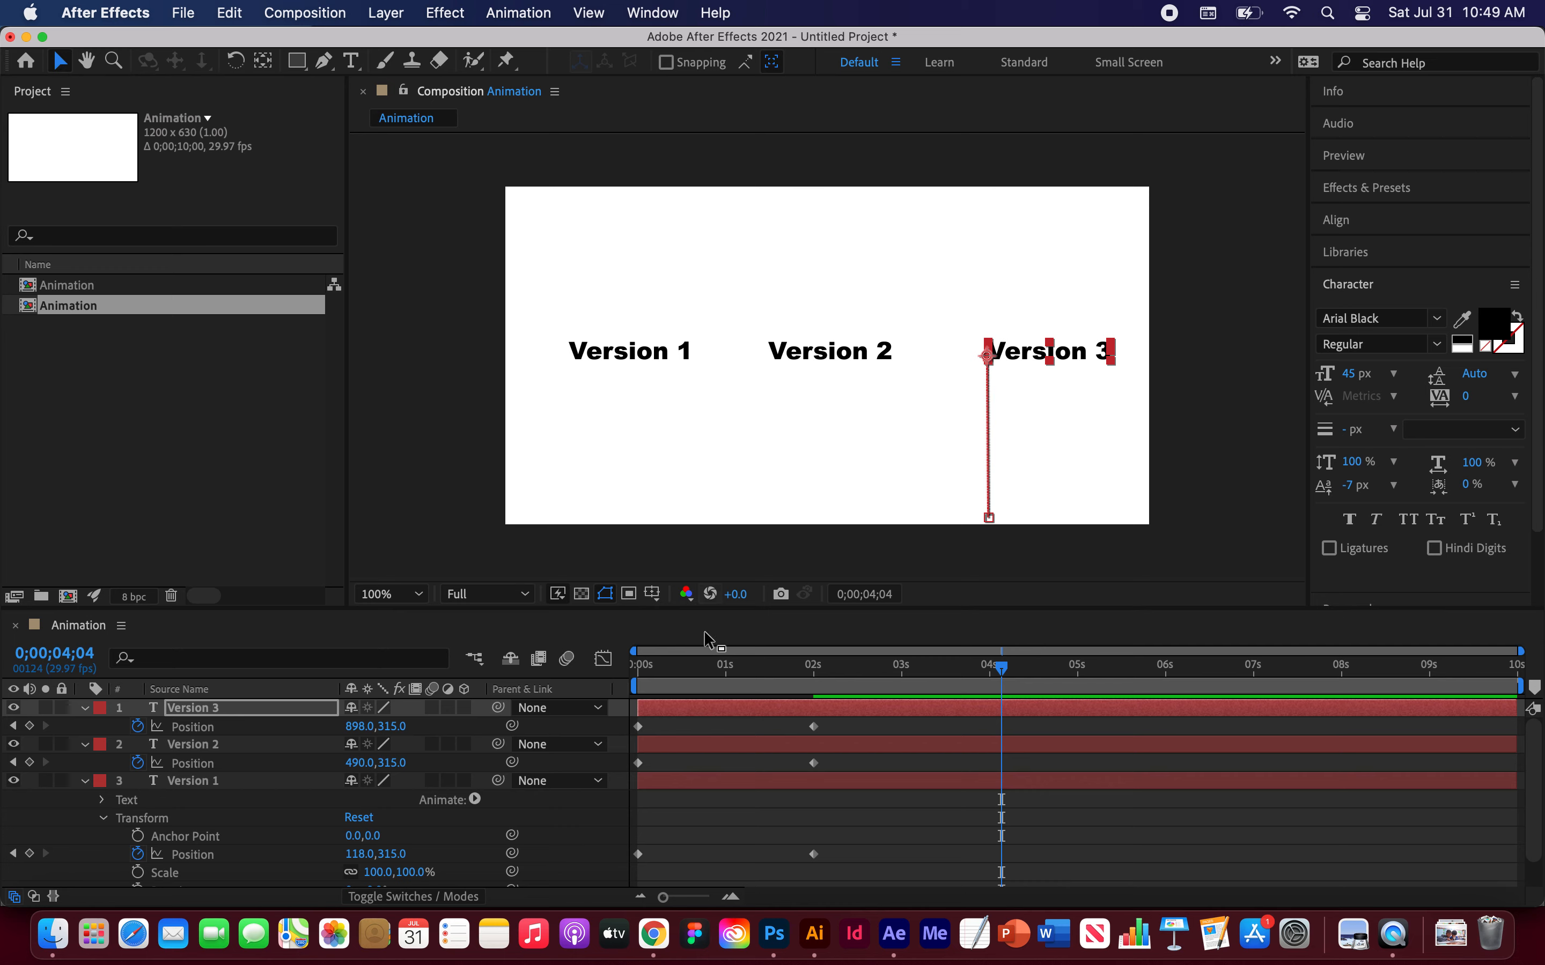
Step: Play the three-text animation from the start
click(584, 667)
key(Home)
key(space)
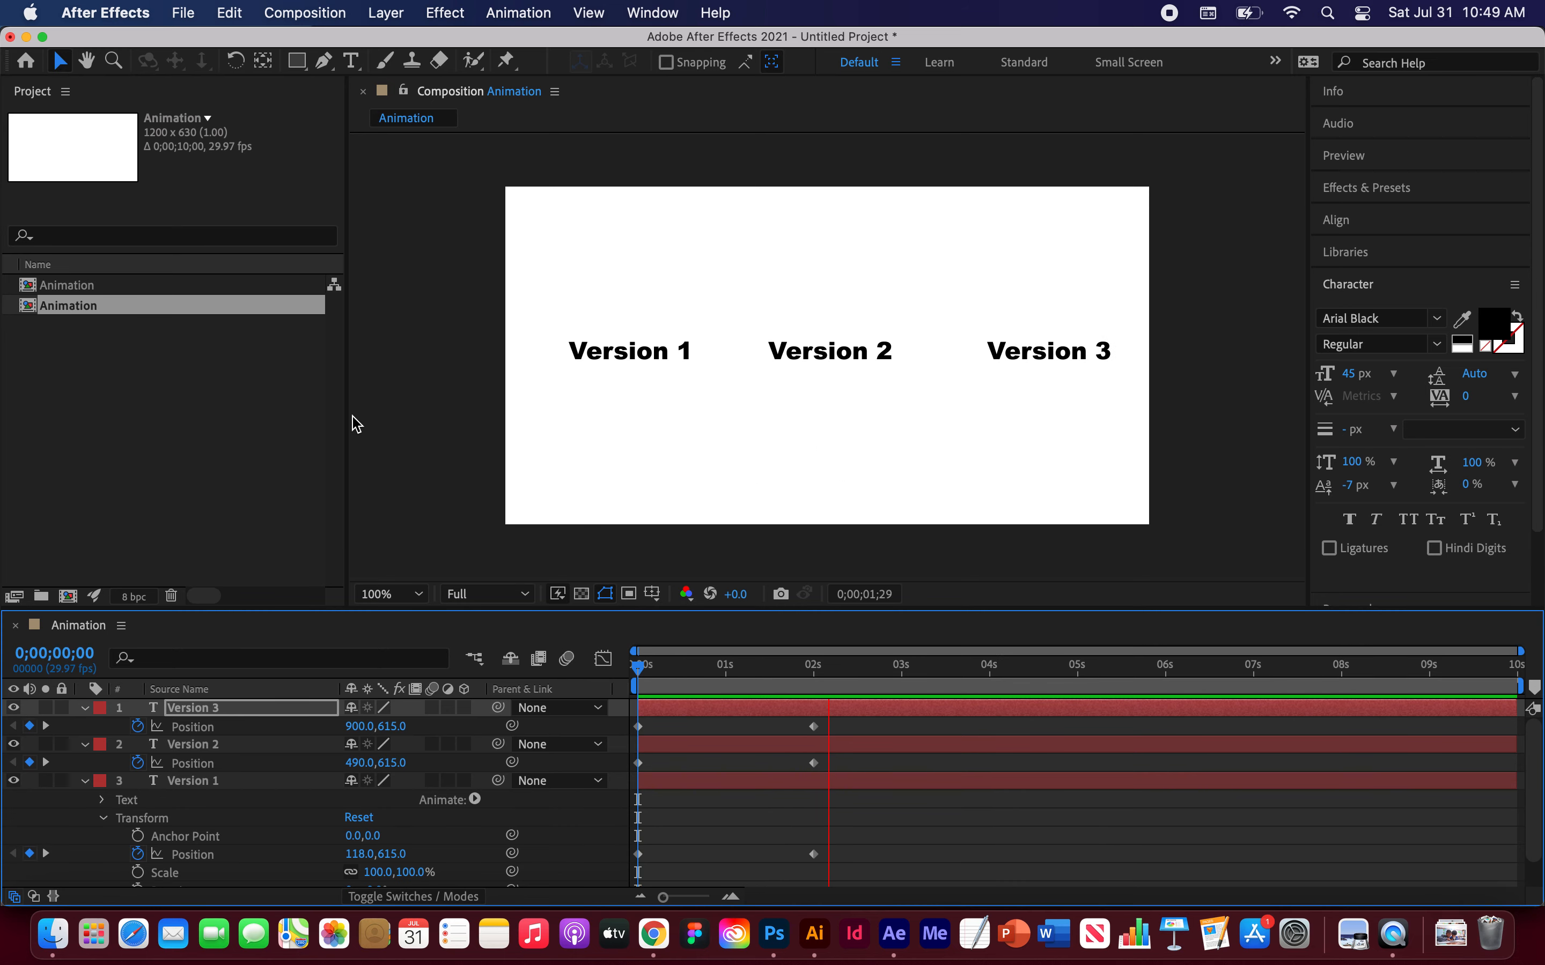
key(space)
Step: Collapse the properties of all three text layers
click(85, 780)
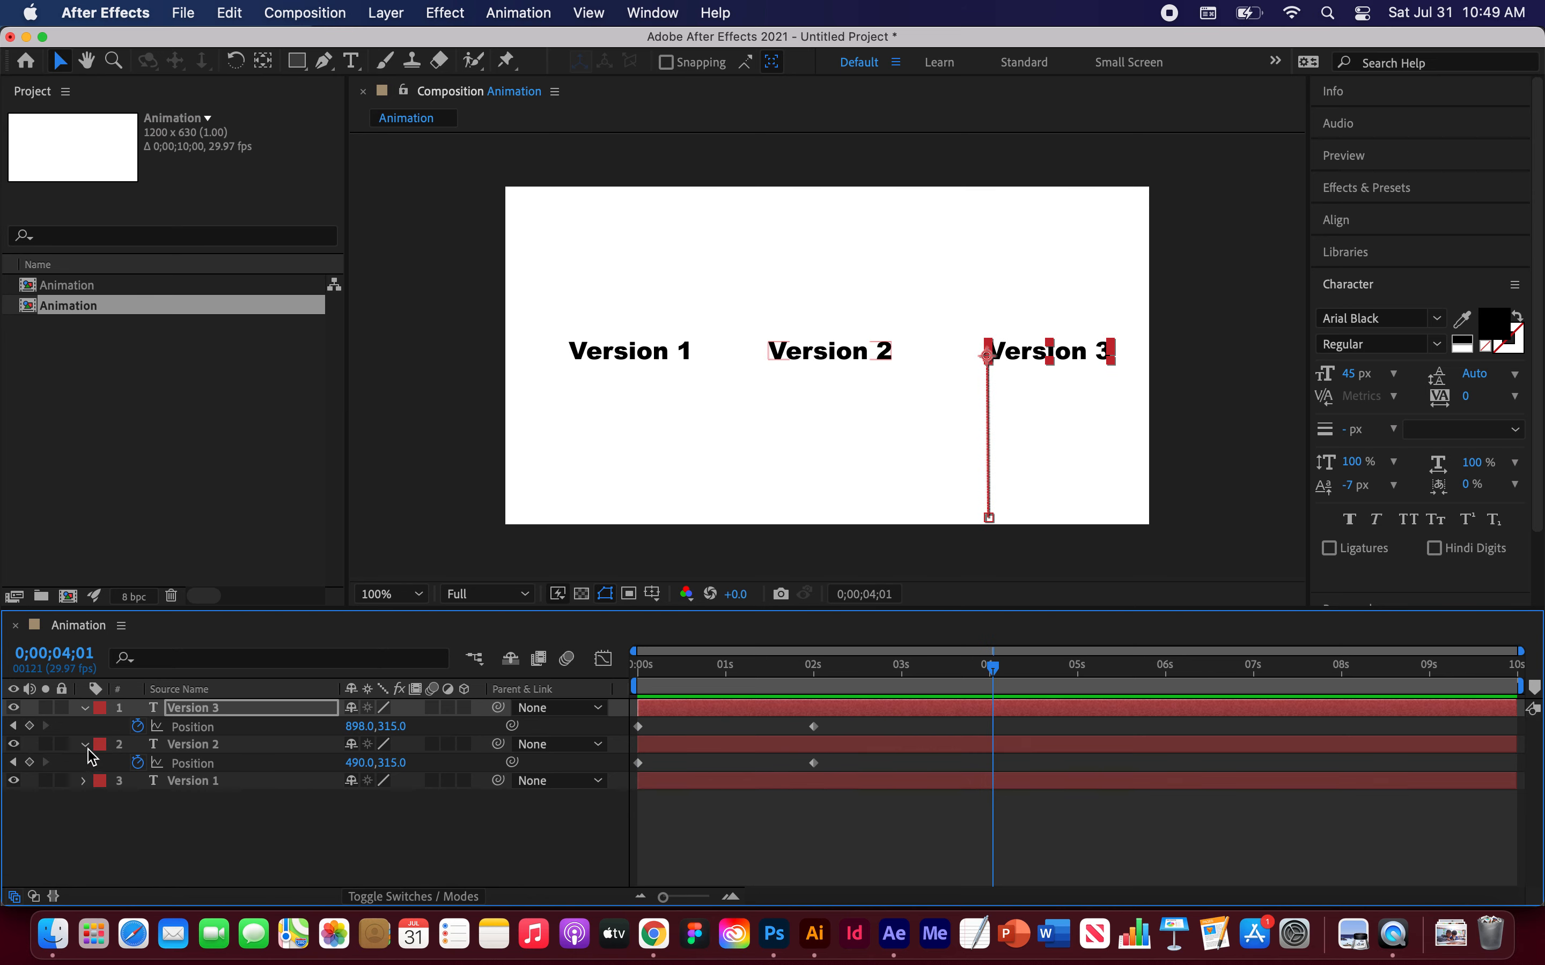
click(85, 744)
click(85, 708)
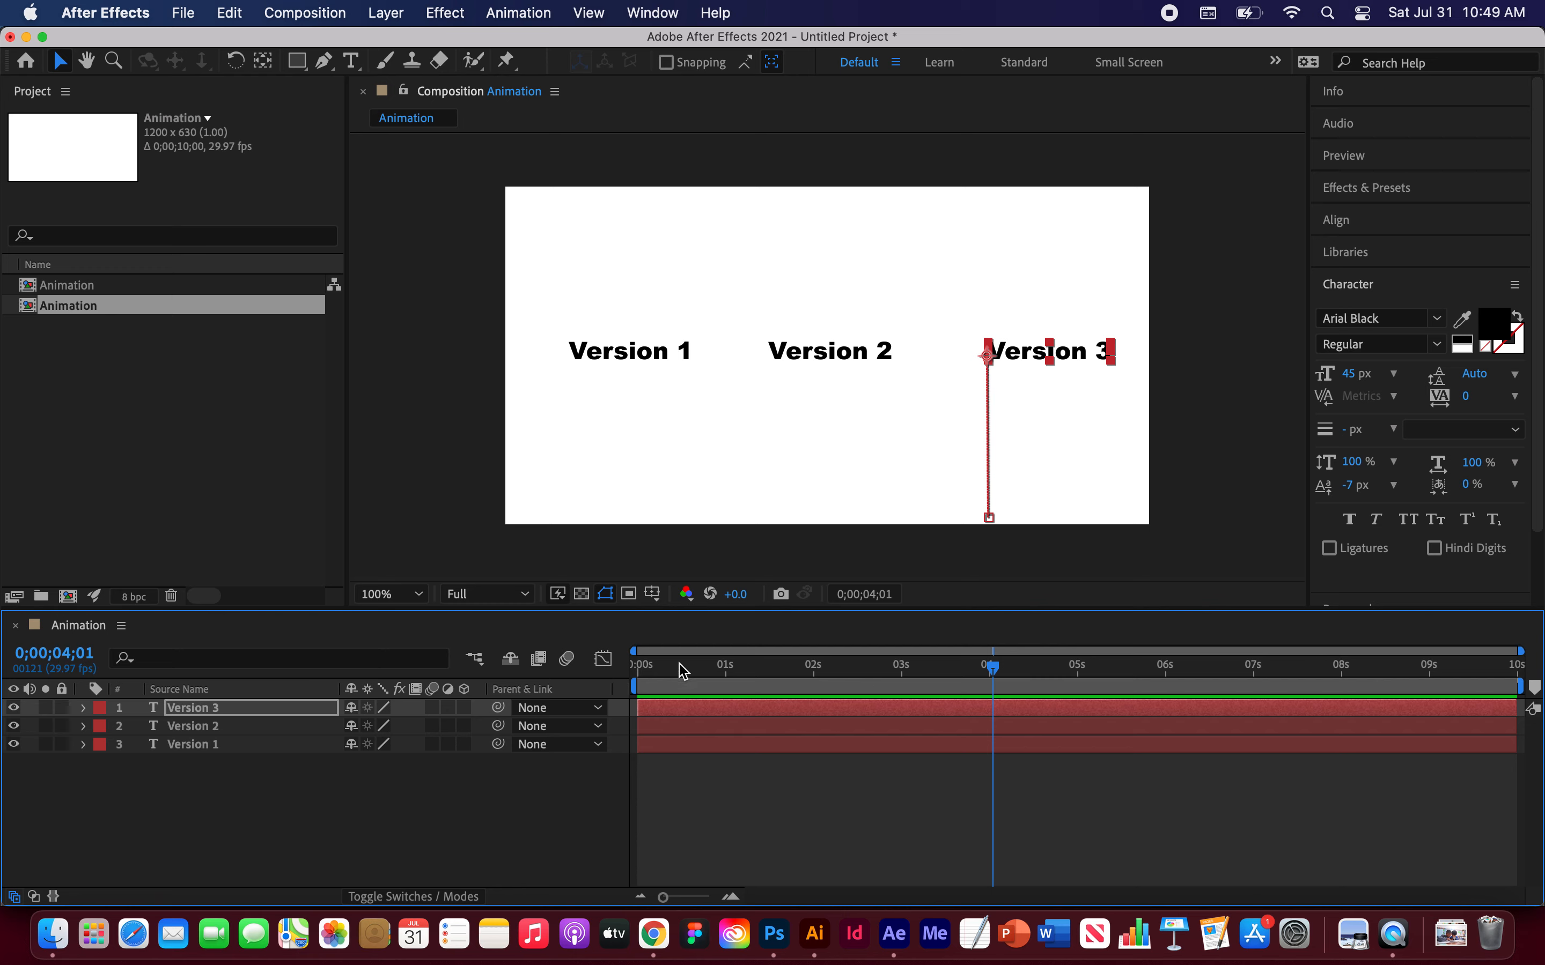
drag(984, 674, 620, 648)
Step: Reveal the Position properties of the Version 1 and Version 2 text layers at the start of the timeline
click(194, 746)
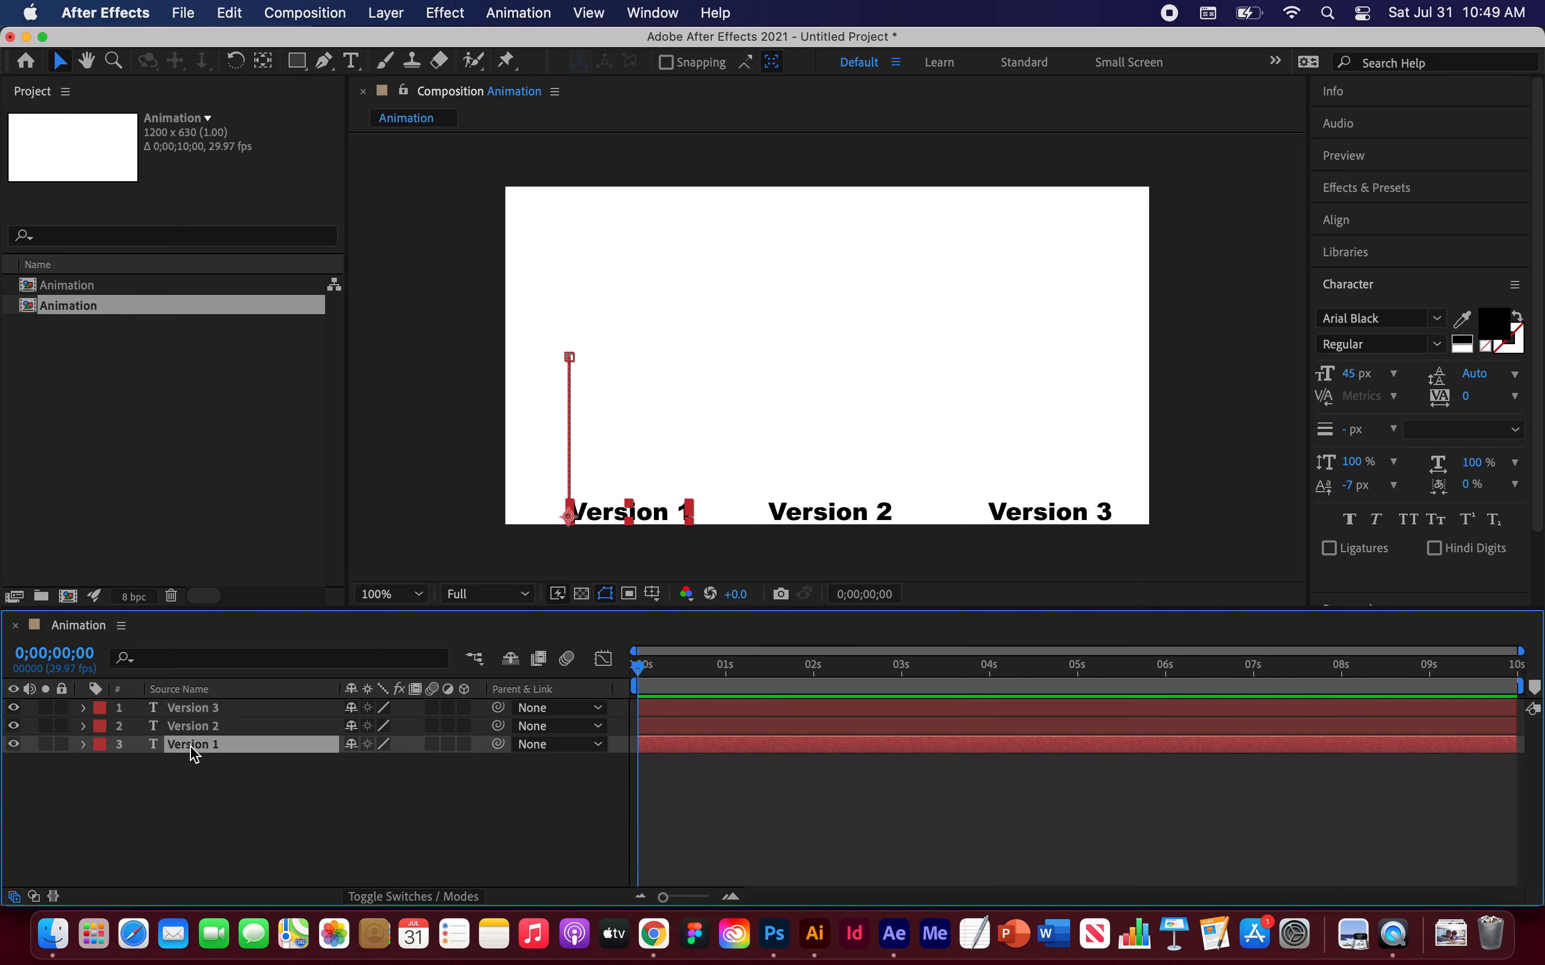
key(p)
mouse_move(638, 673)
mouse_down()
mouse_move(830, 703)
mouse_move(635, 683)
mouse_up()
click(192, 731)
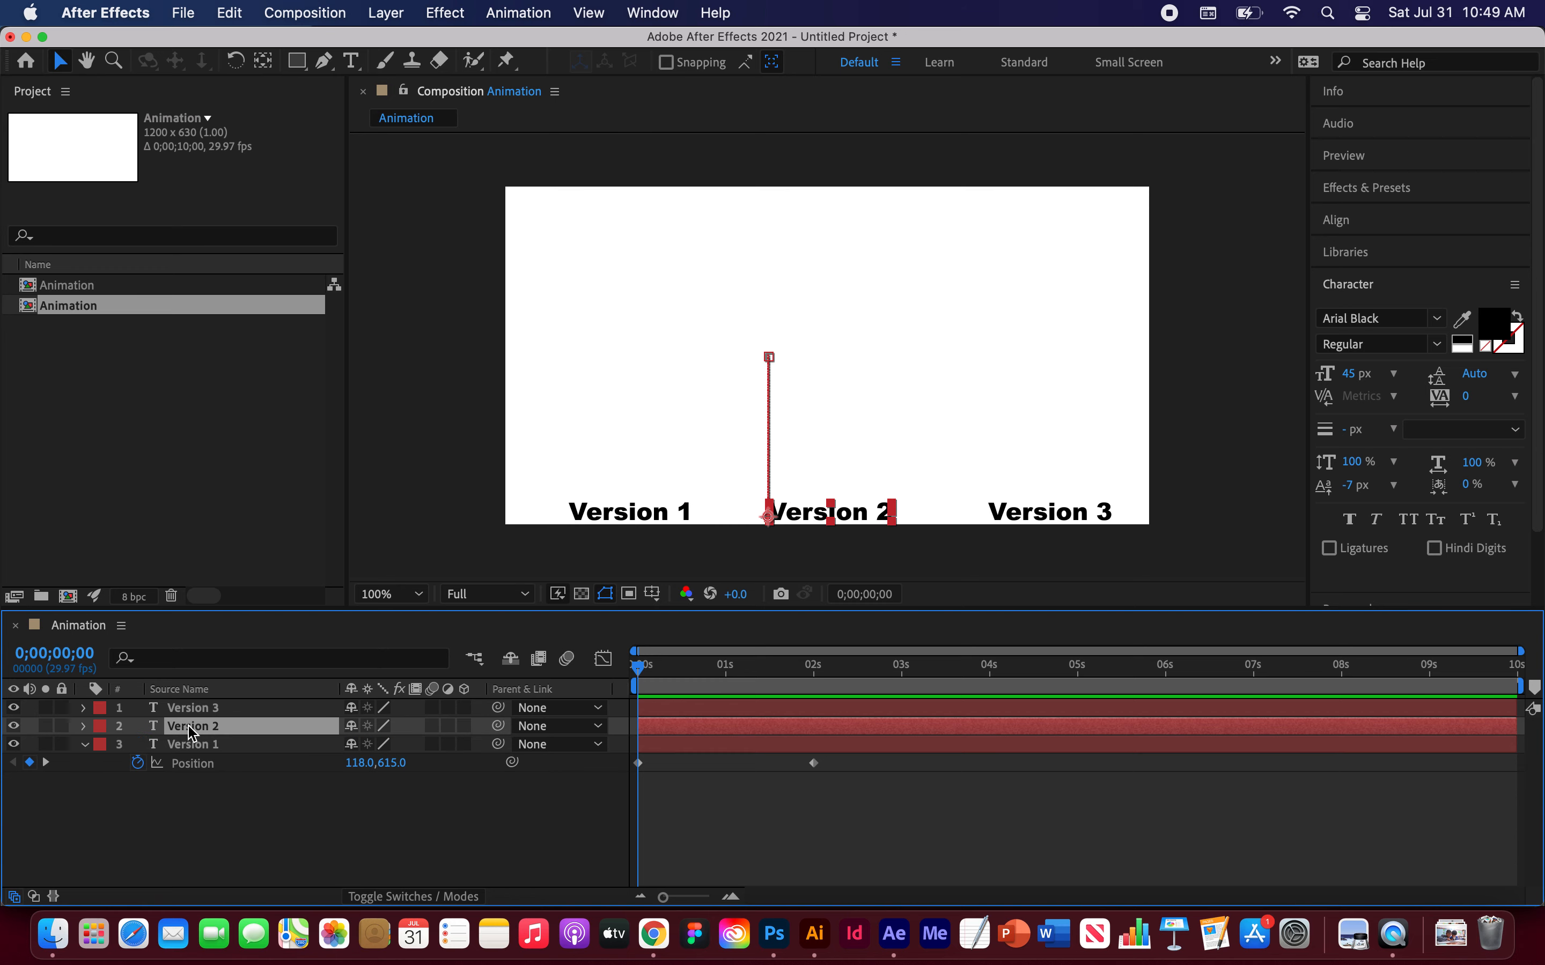
key(p)
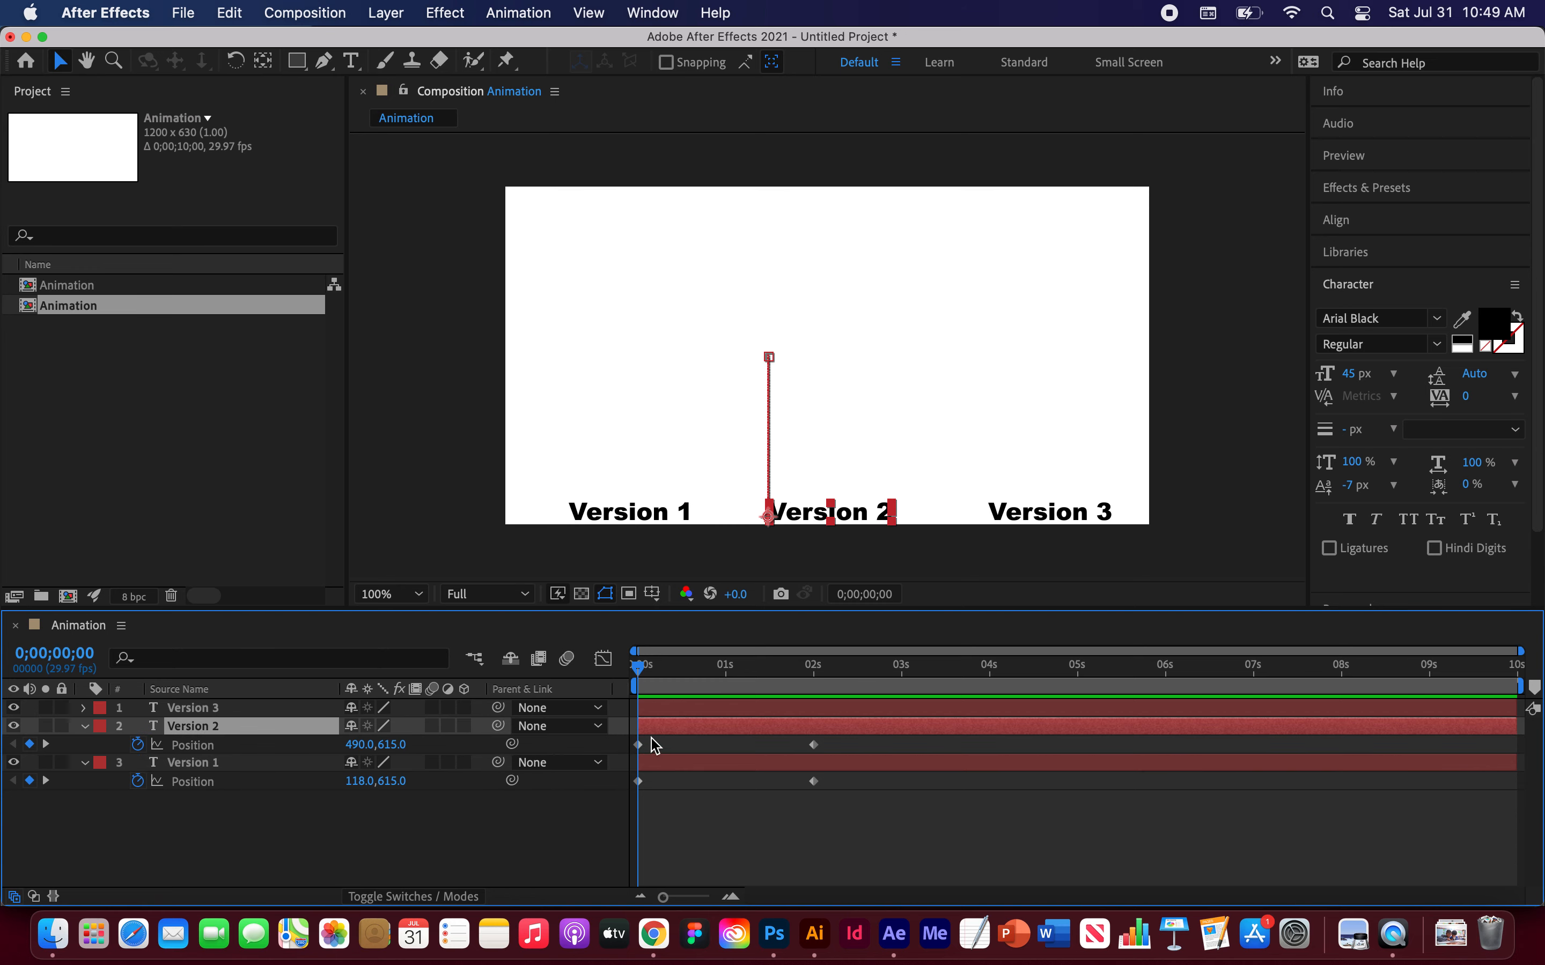
Step: Apply Easy Ease In to Version 2's Position keyframe at 2 seconds
drag(642, 670, 813, 697)
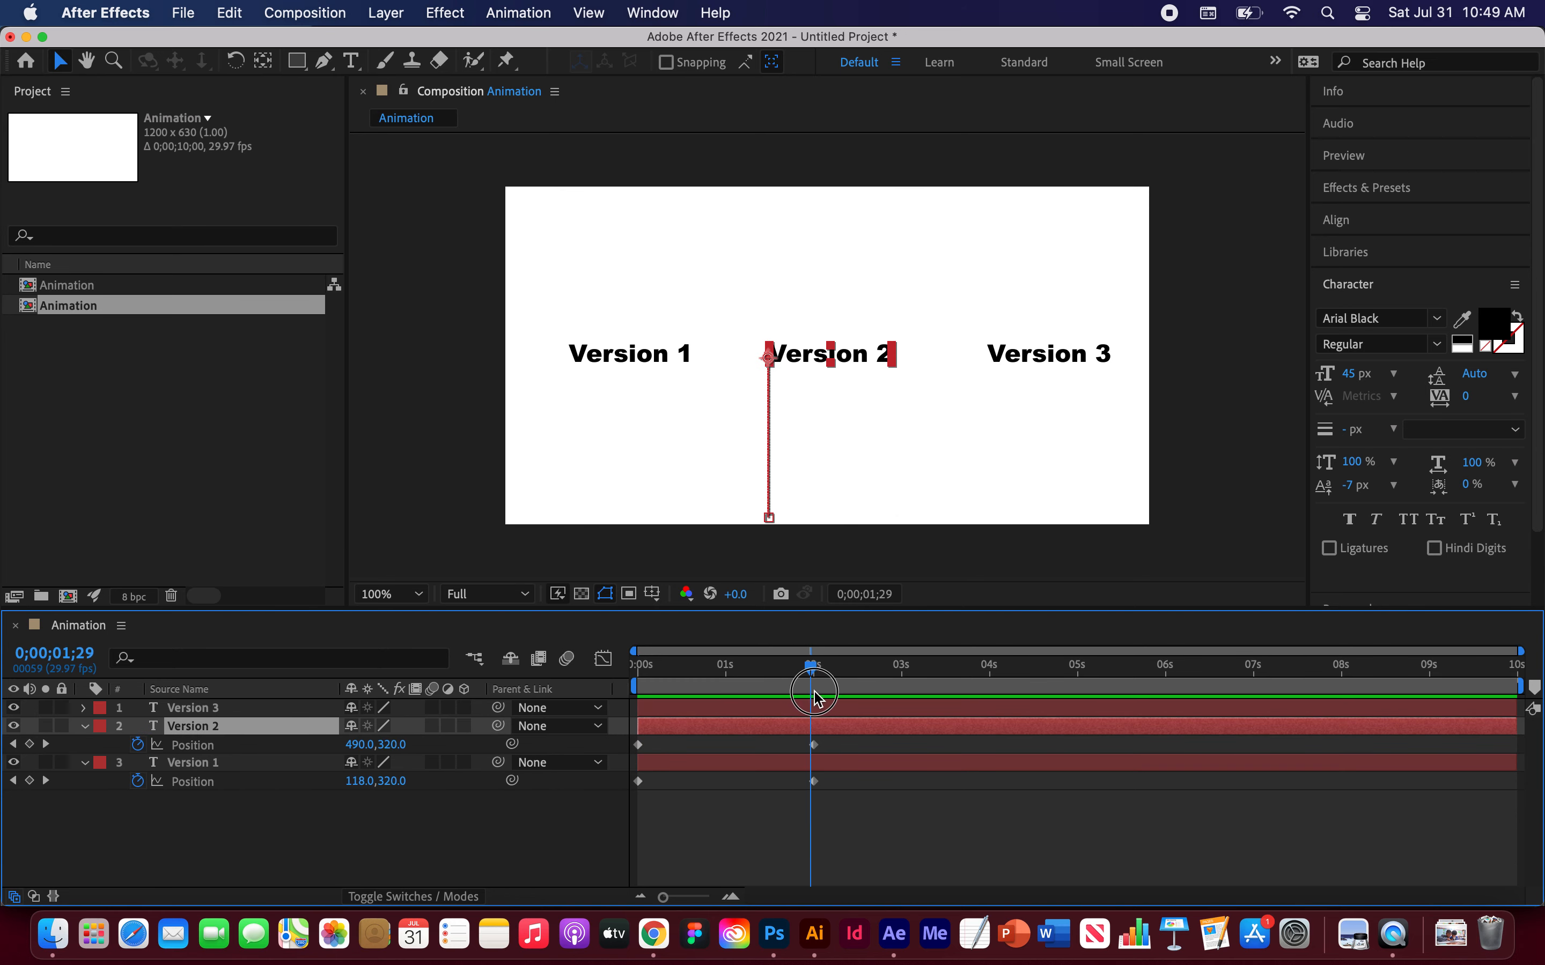
click(813, 744)
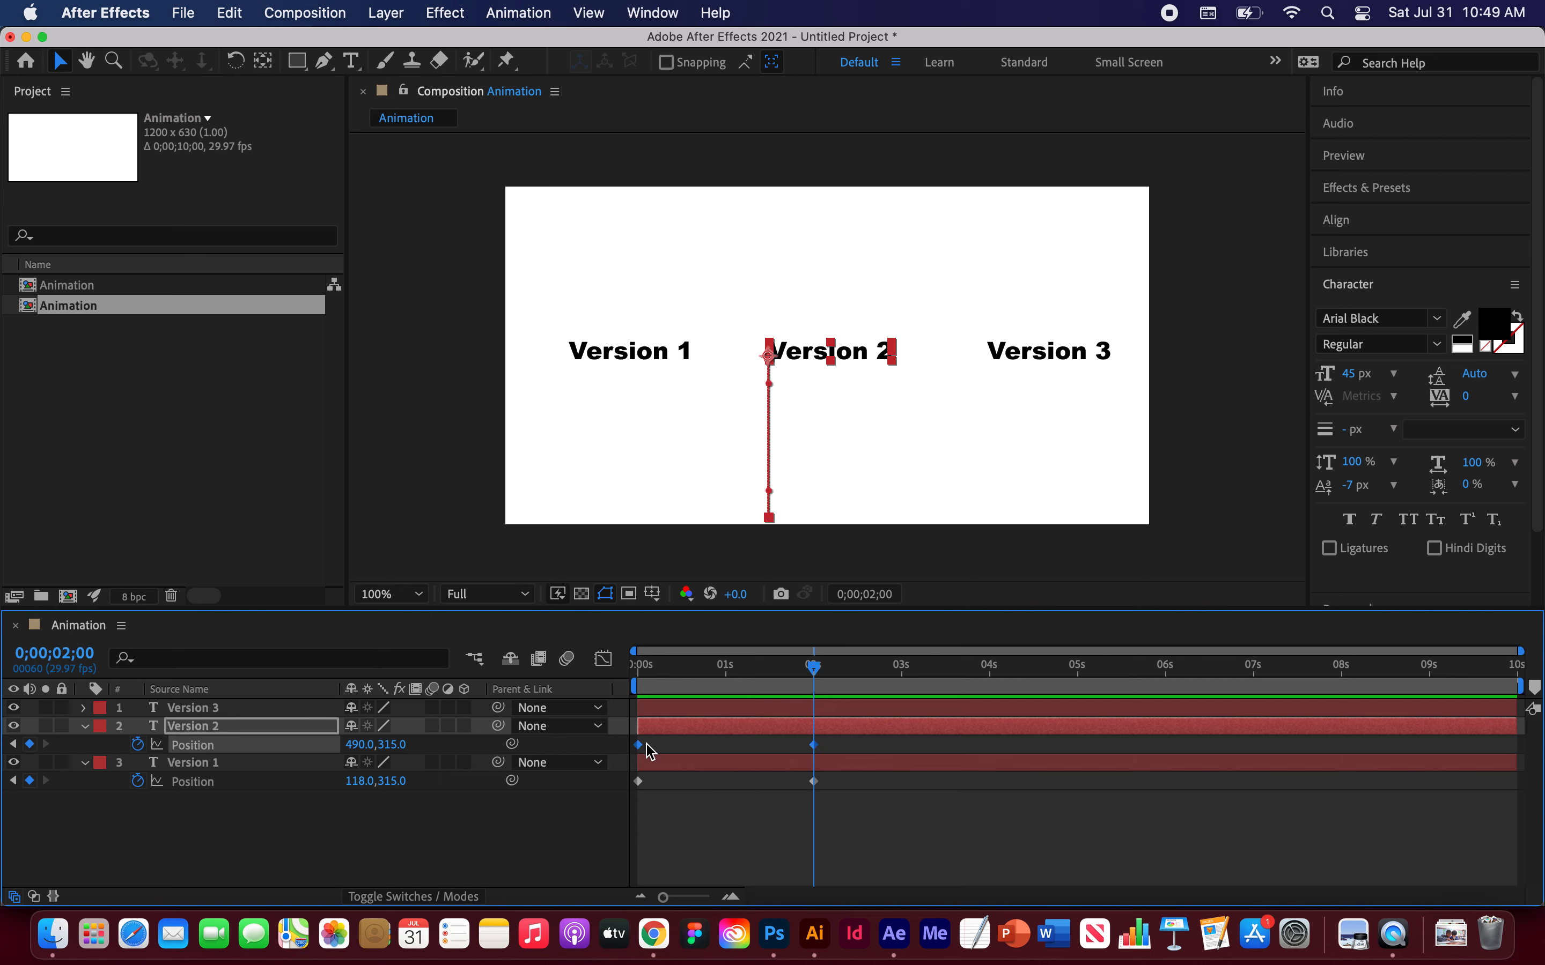
right_click(819, 755)
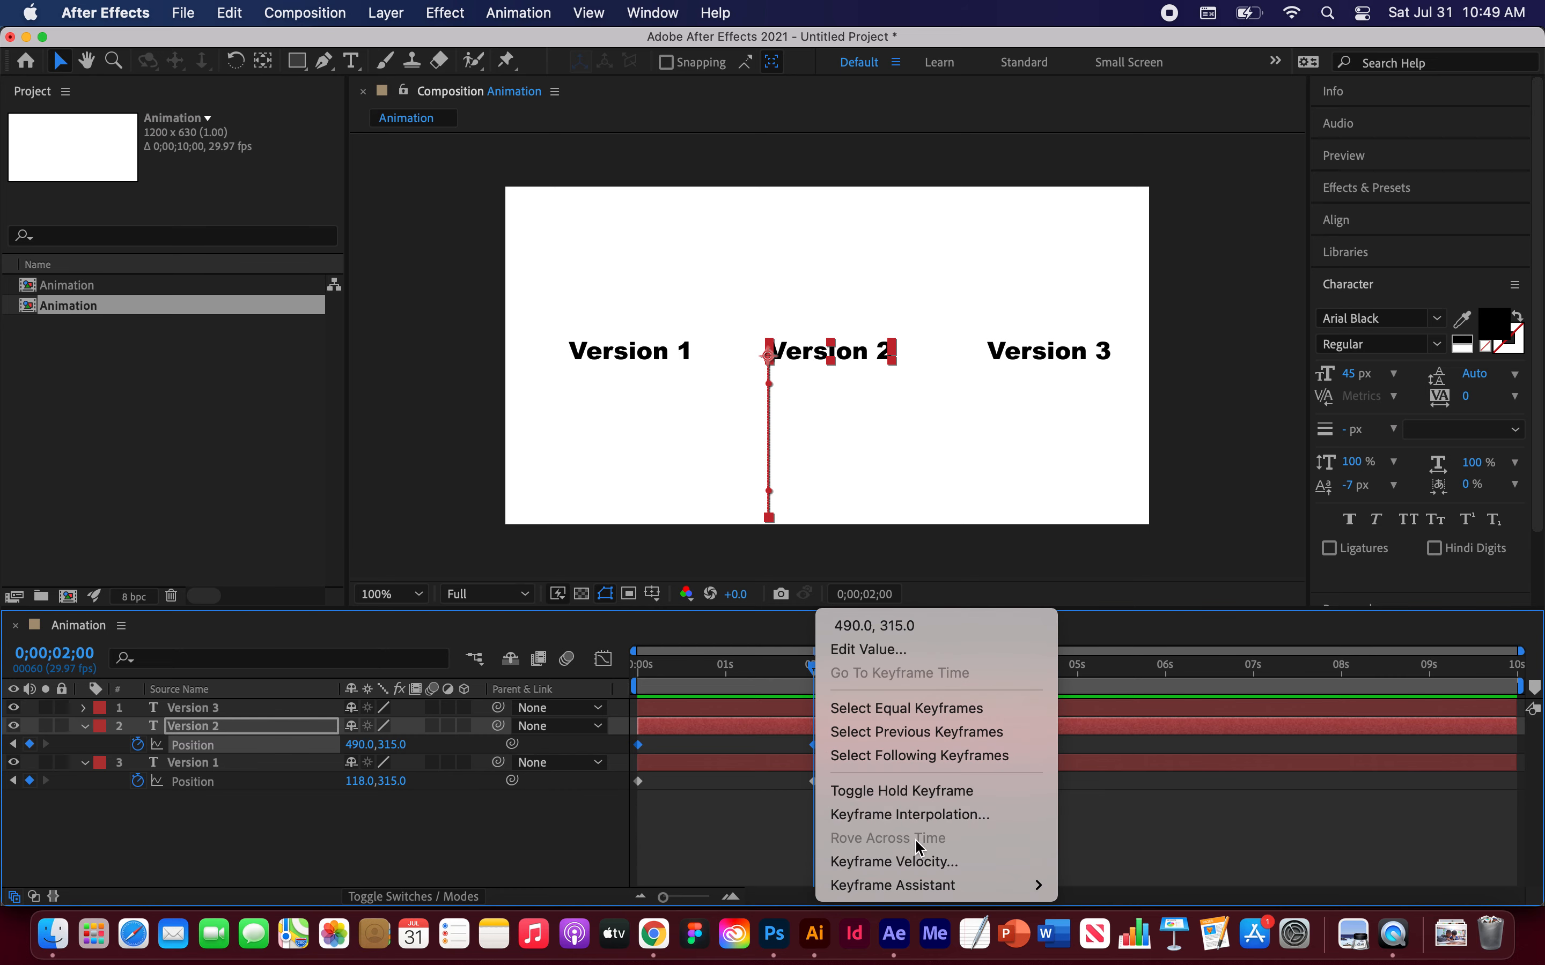
mouse_move(919, 885)
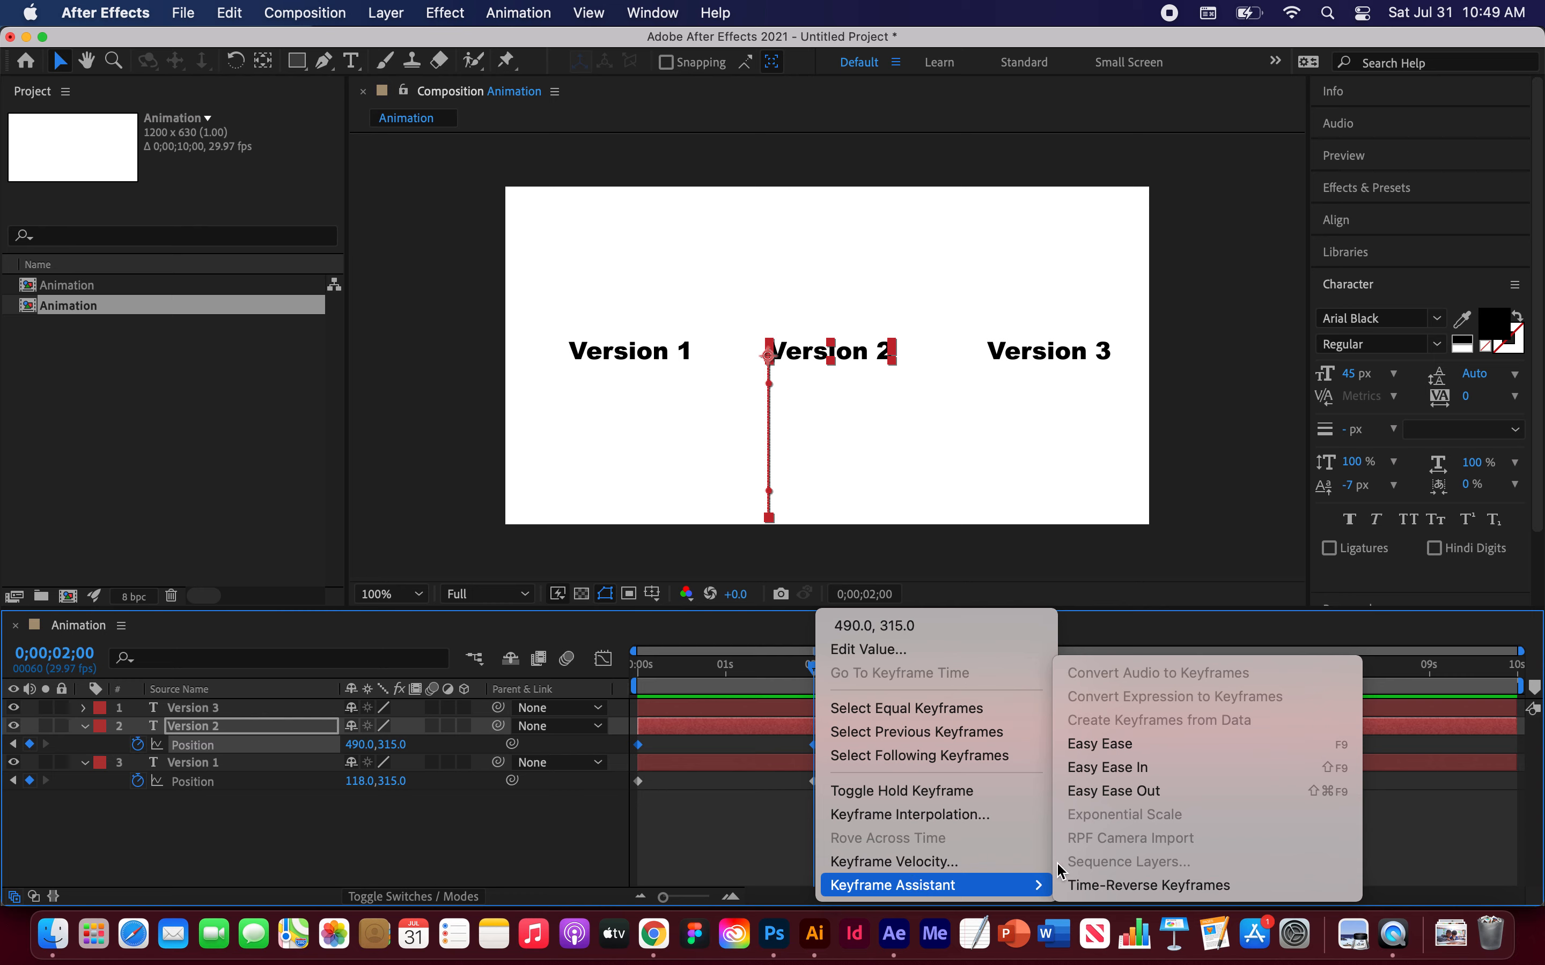
click(1118, 768)
Step: Preview the animation from the start several times to check the eased movement
drag(813, 668, 609, 666)
key(space)
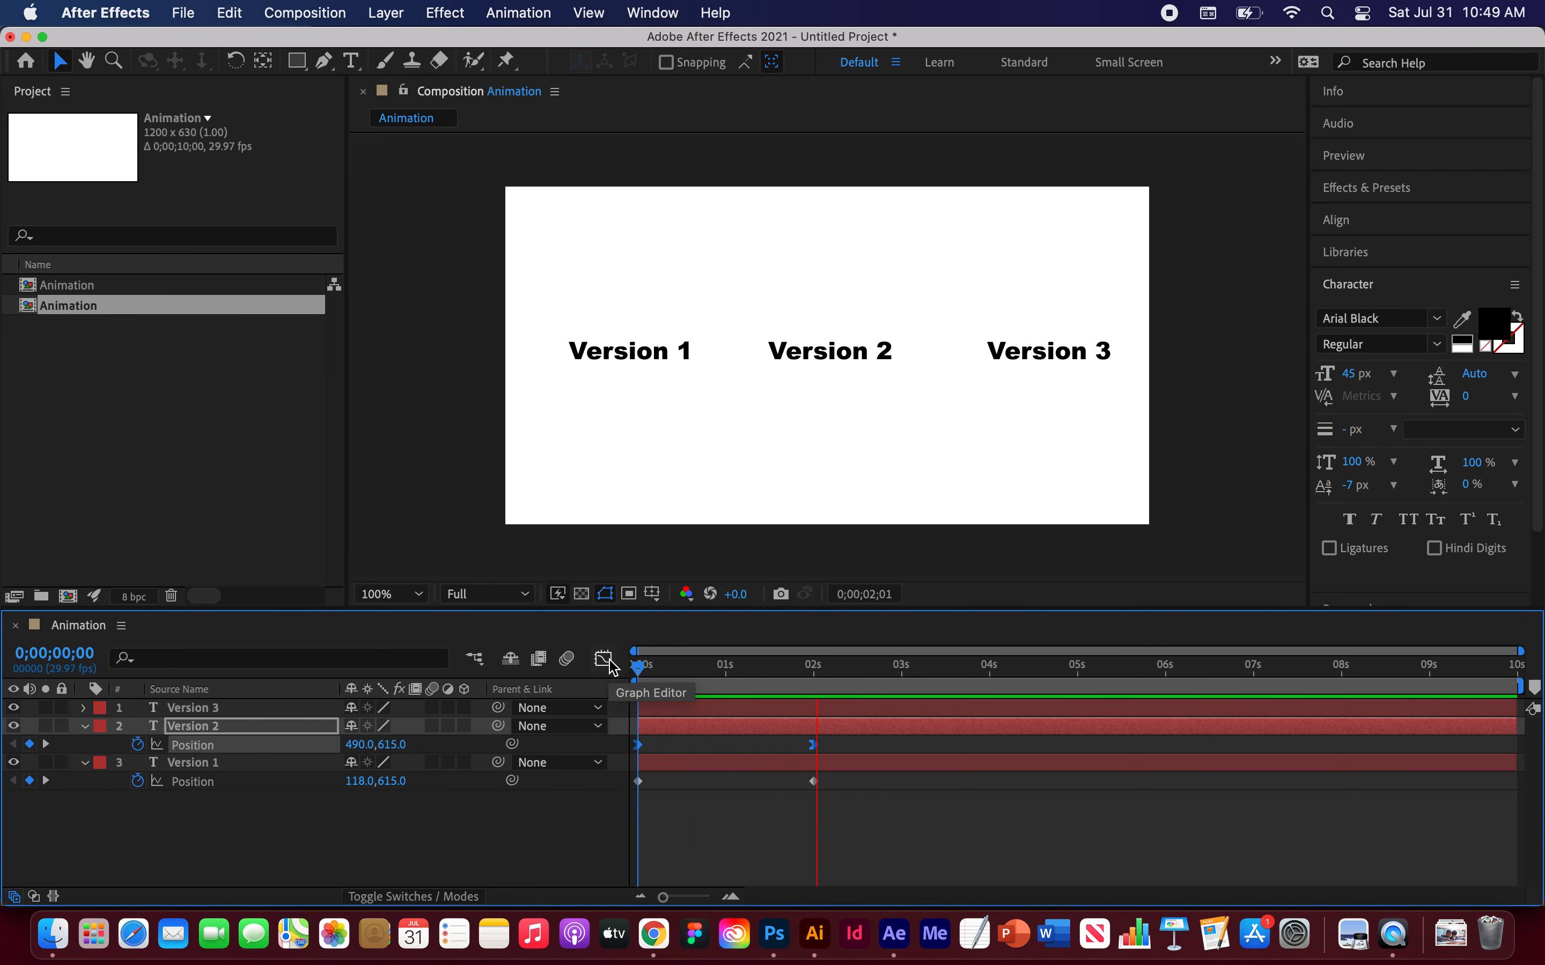
key(space)
drag(664, 670, 576, 674)
key(space)
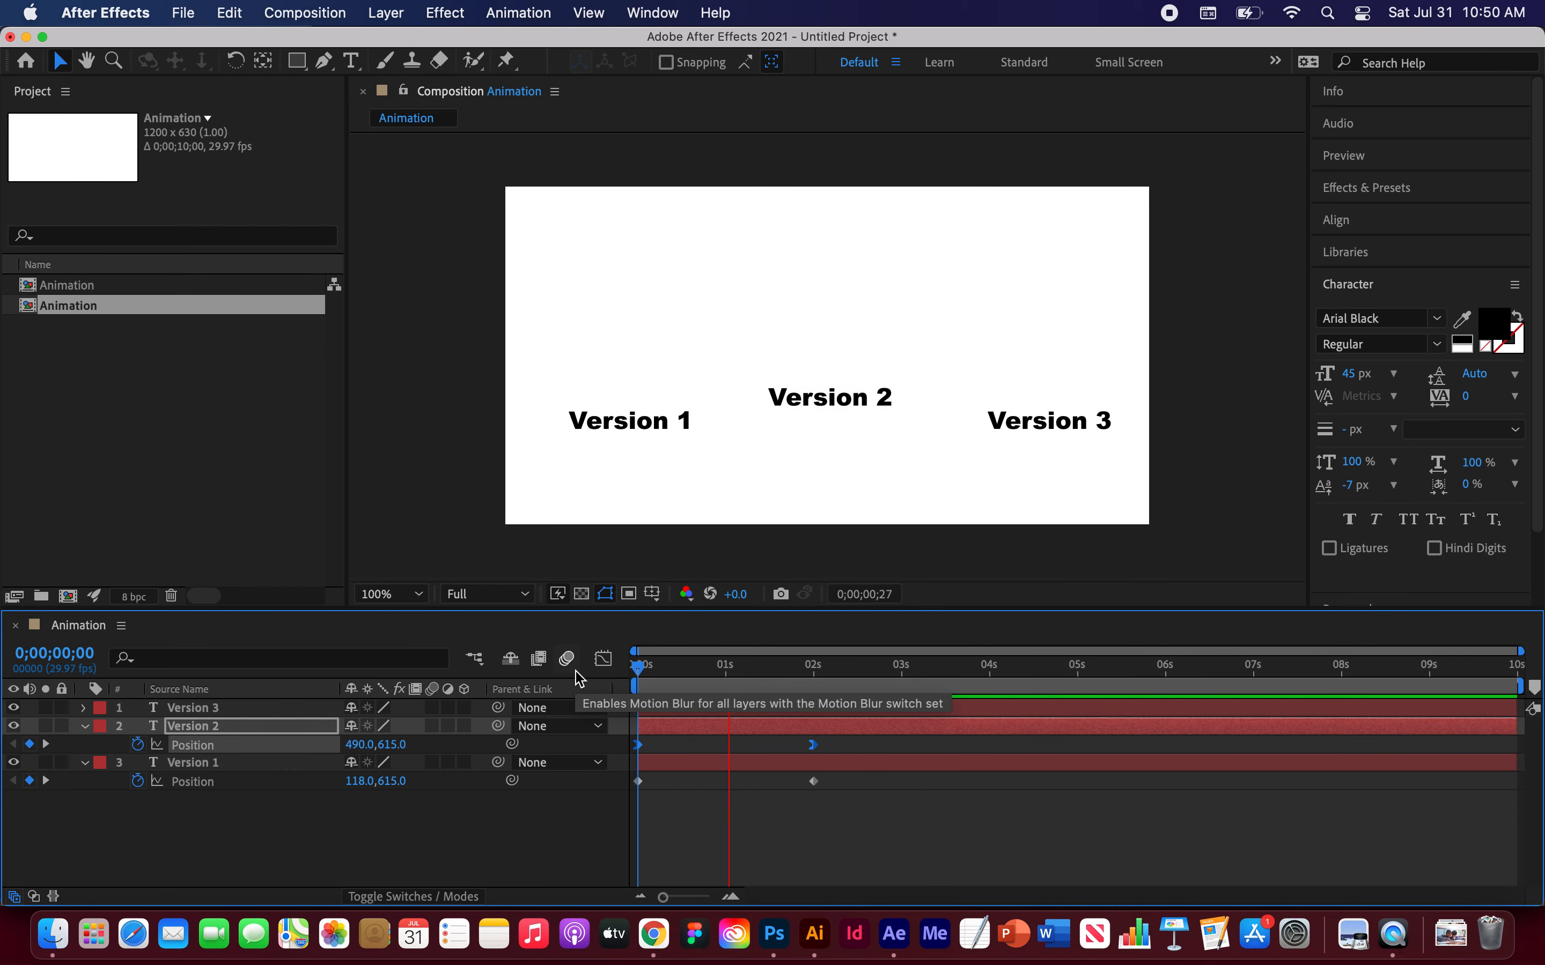
key(space)
drag(668, 668, 594, 667)
key(space)
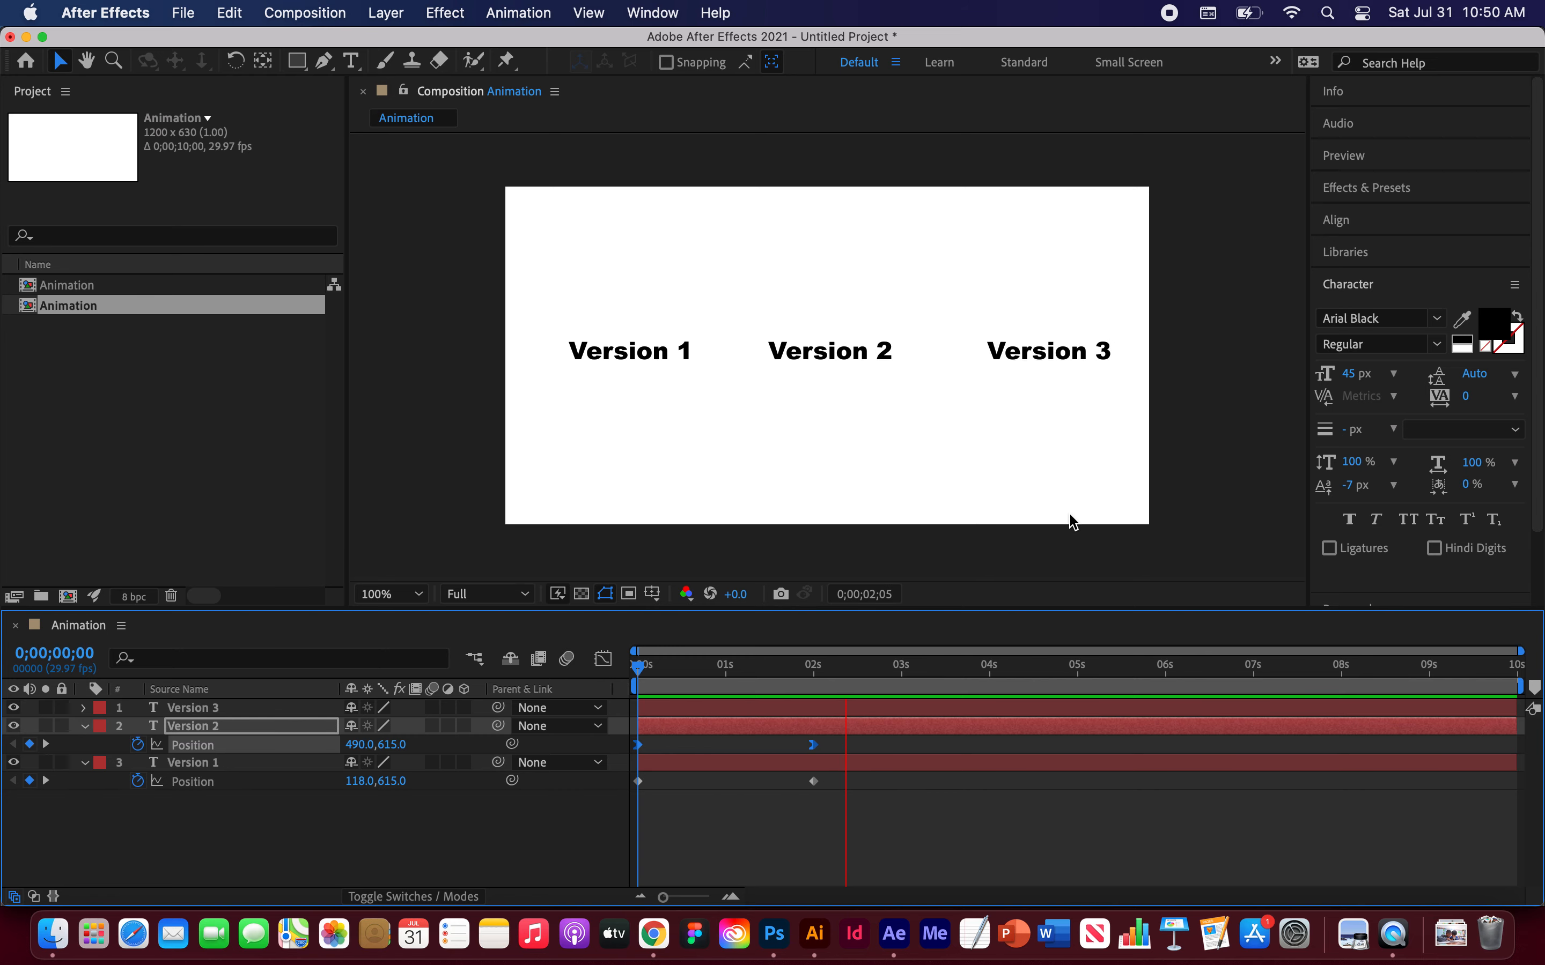
key(space)
click(635, 670)
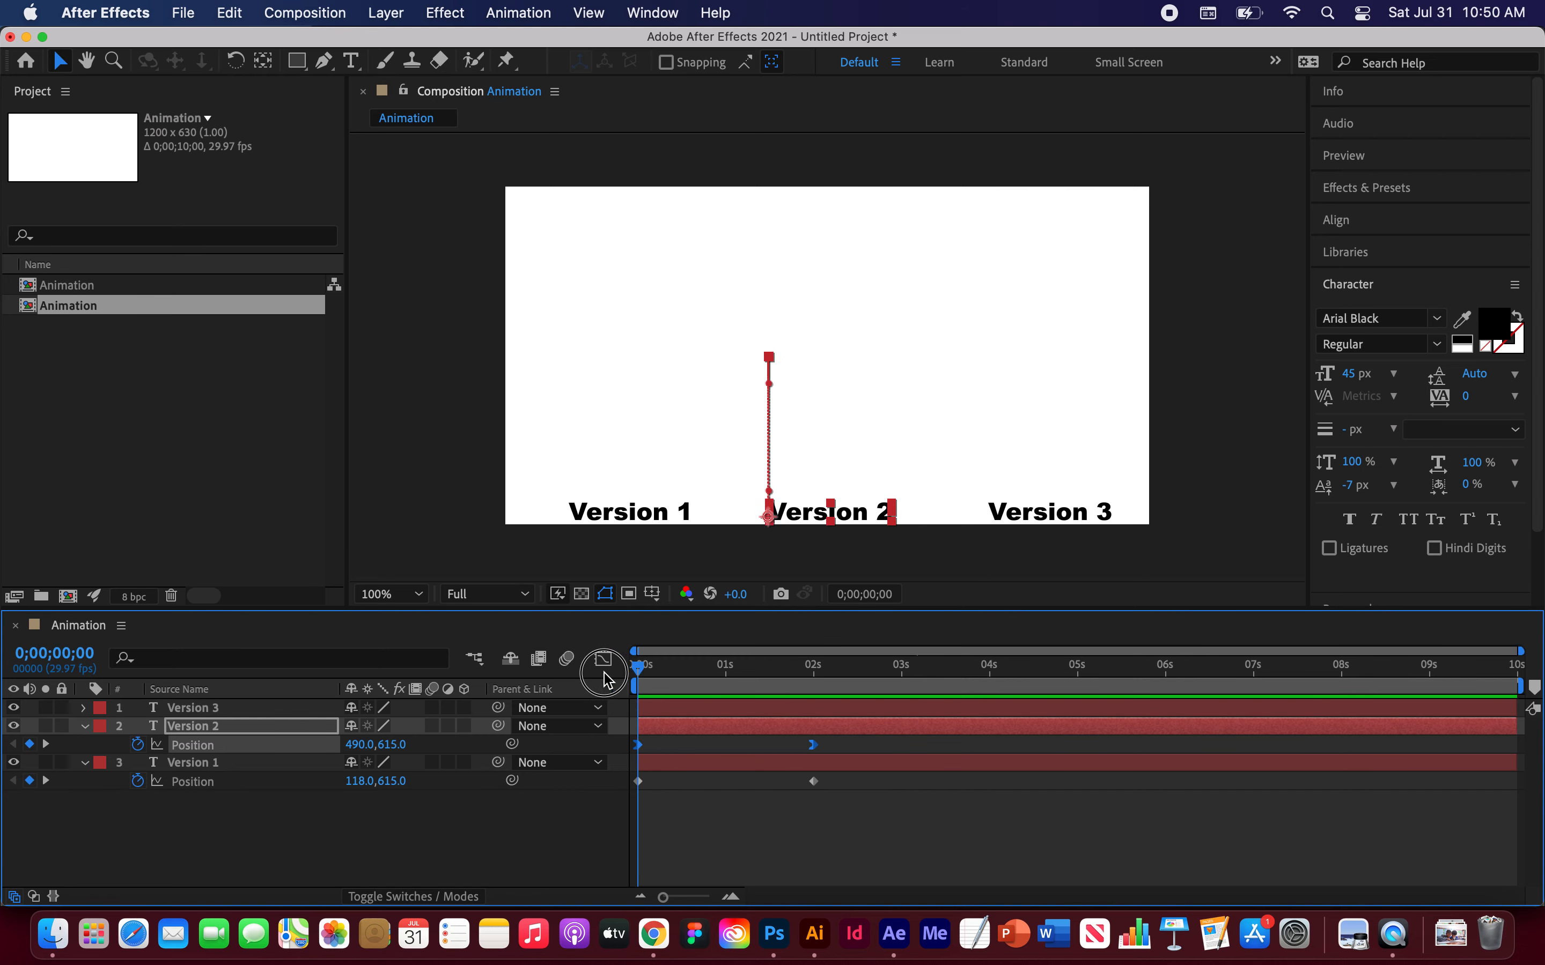
key(space)
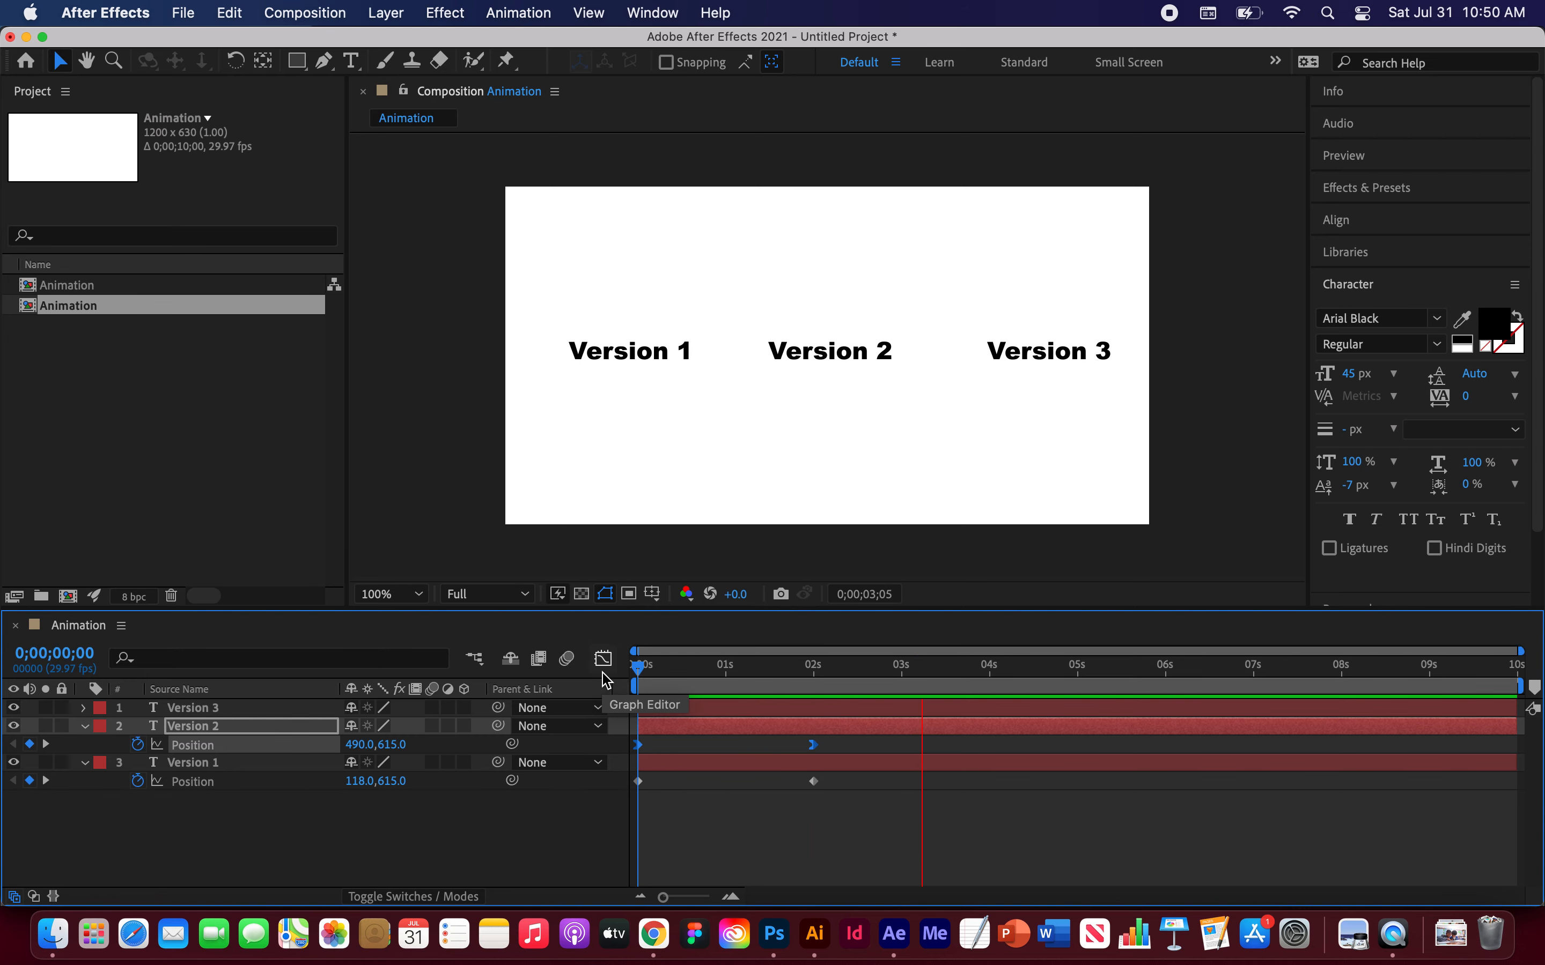
key(space)
Step: Reveal Version 3's Position and apply Easy Ease Out to its keyframe at 2 seconds
click(950, 671)
drag(950, 671, 624, 667)
click(205, 710)
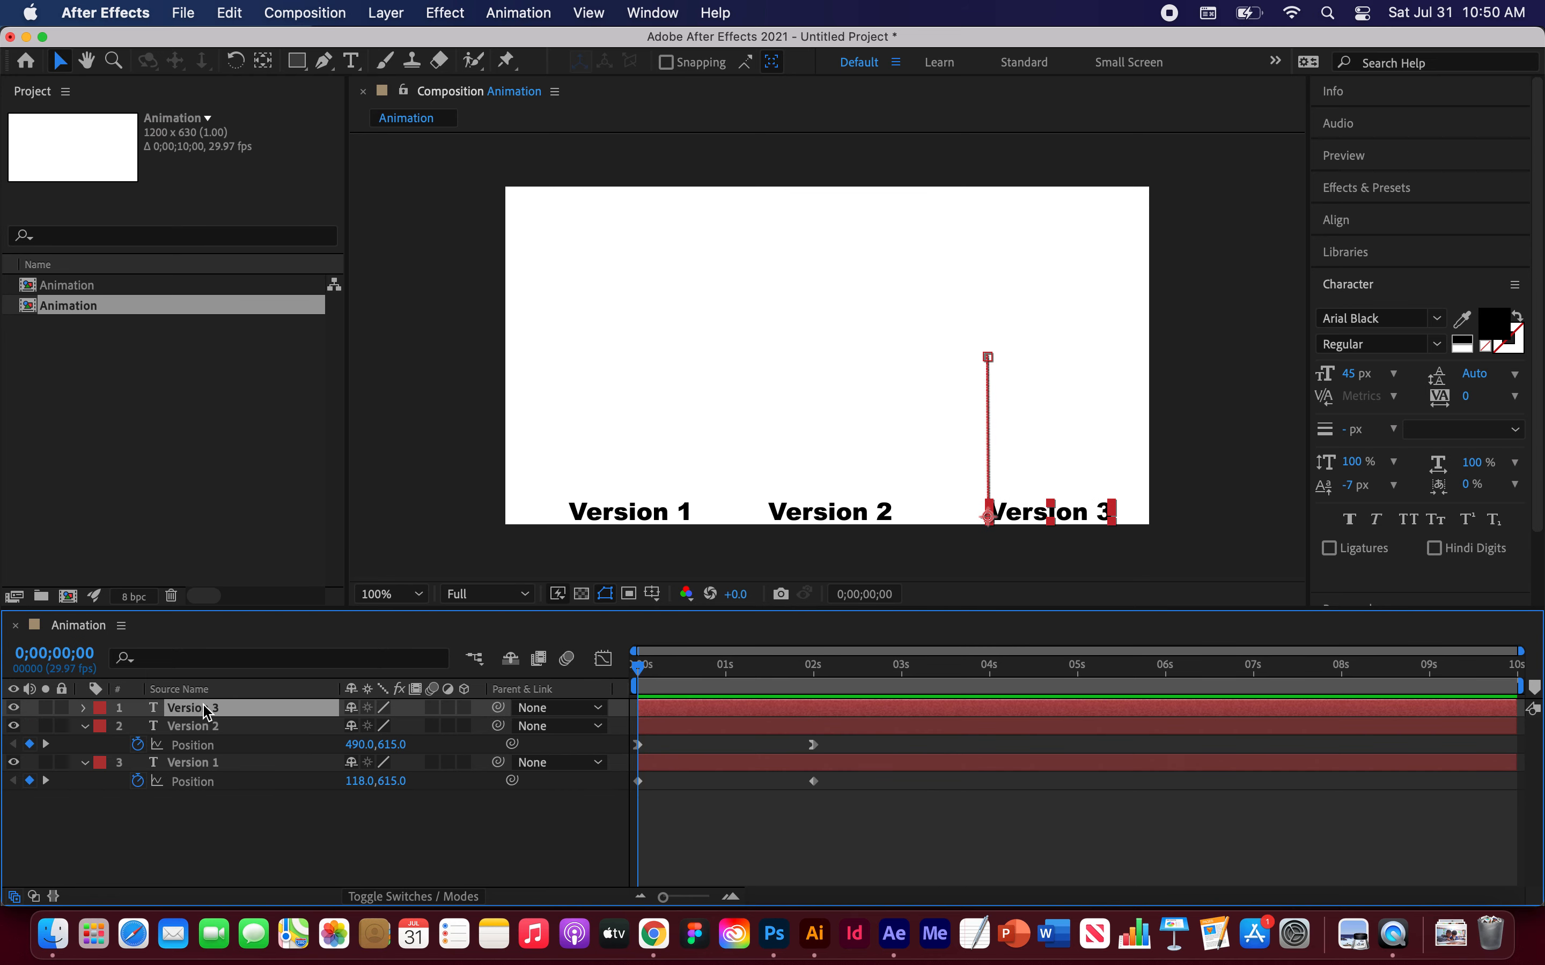
key(p)
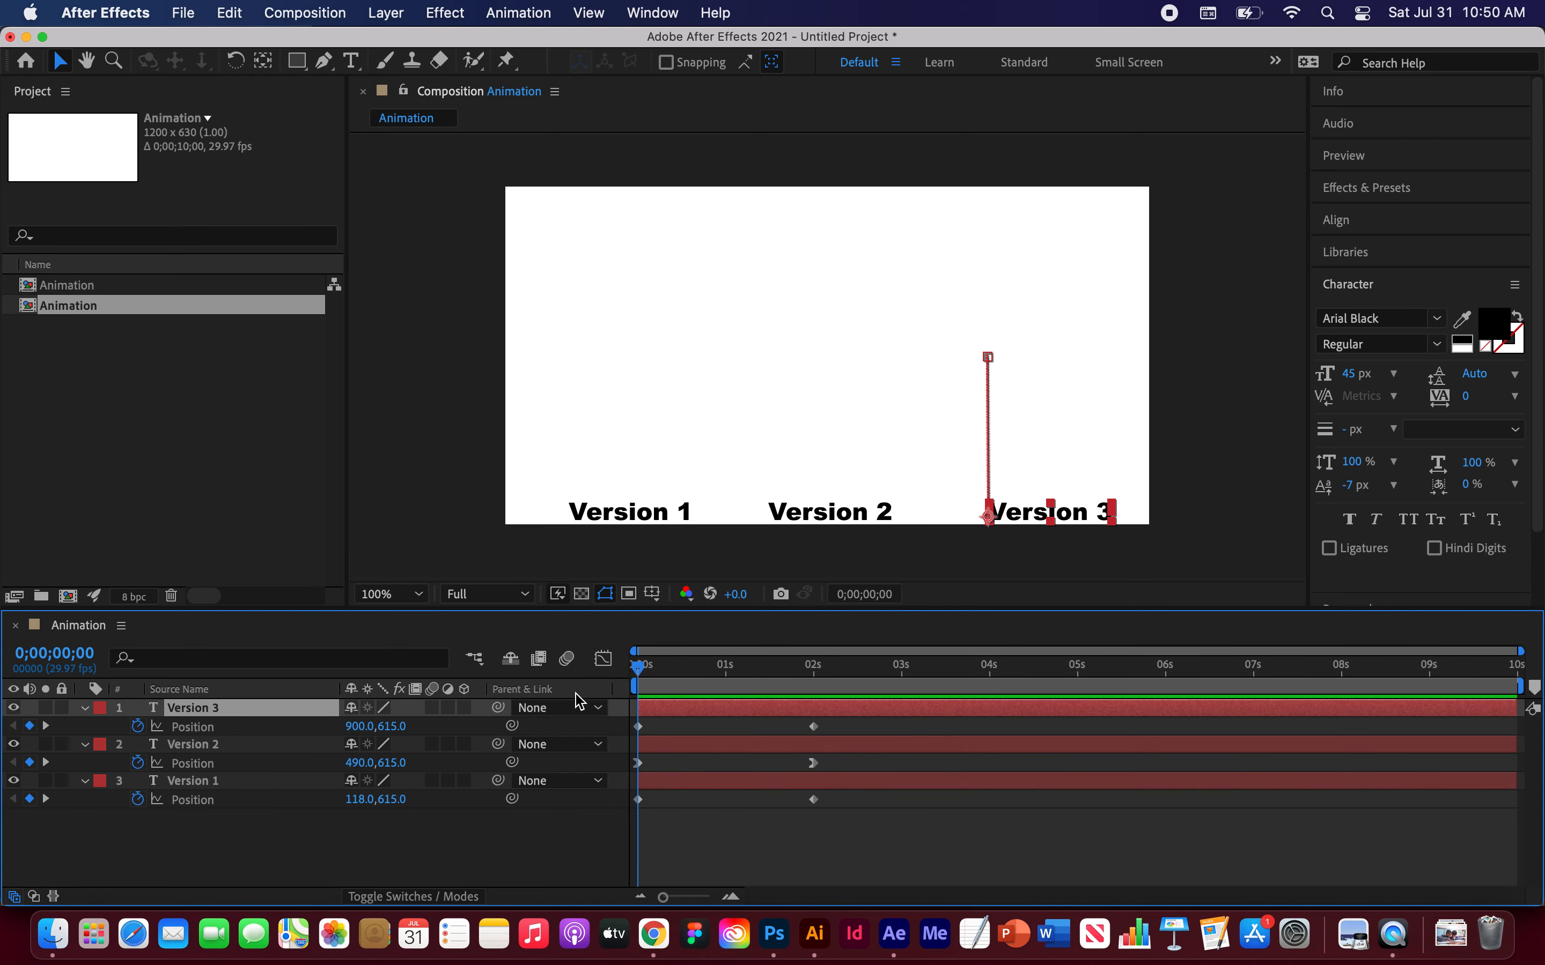
drag(645, 672, 820, 697)
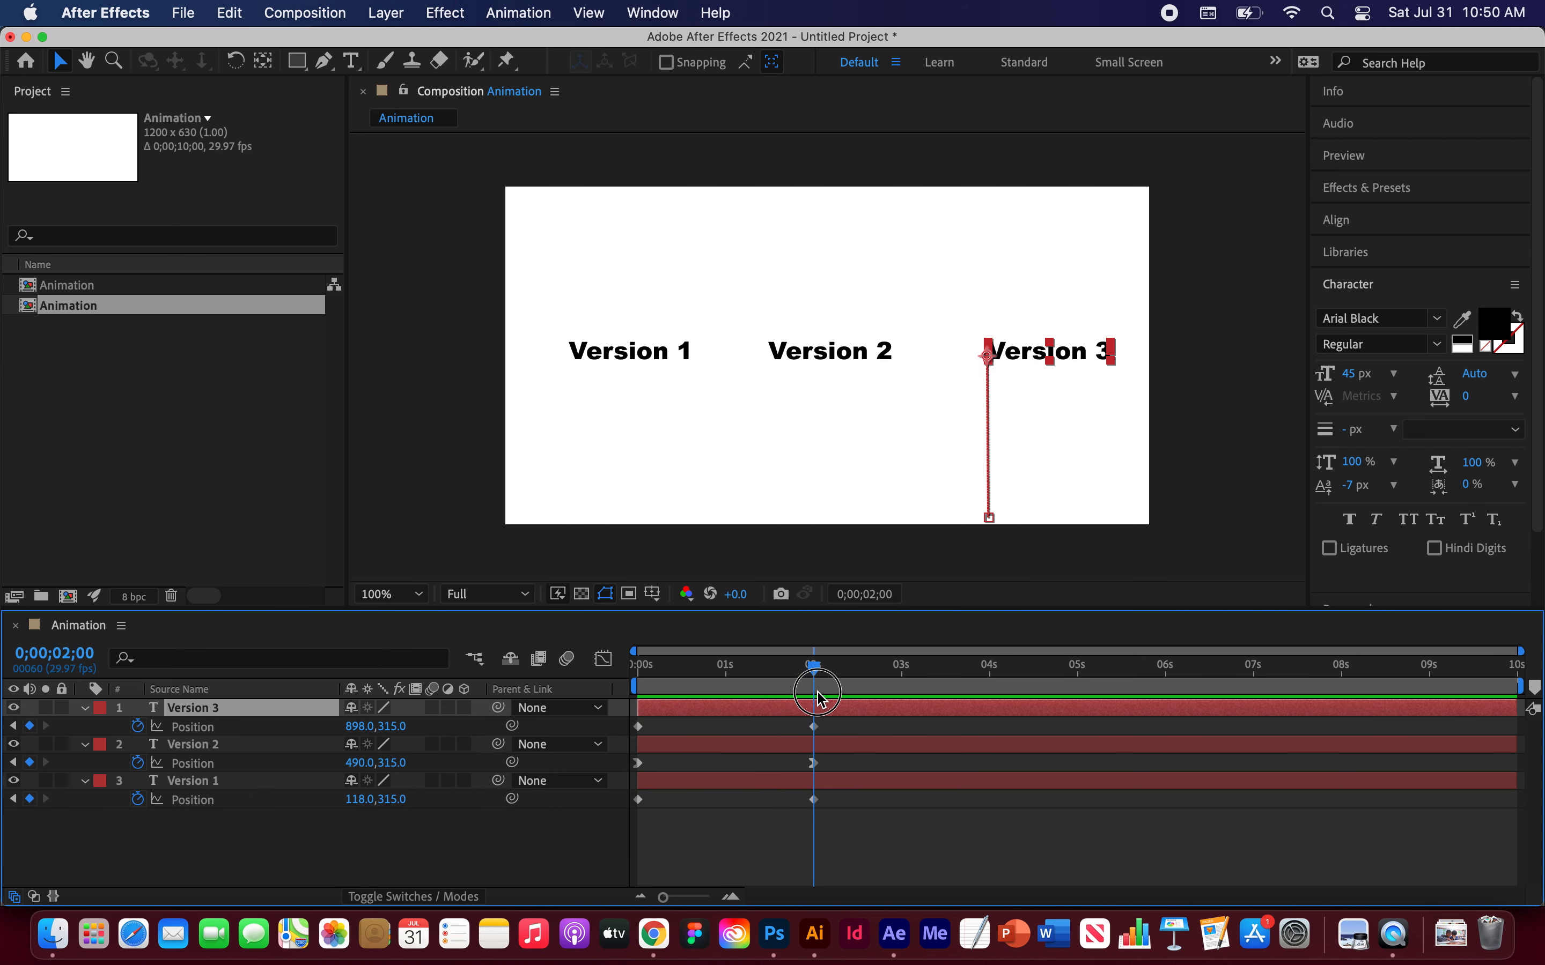
click(814, 727)
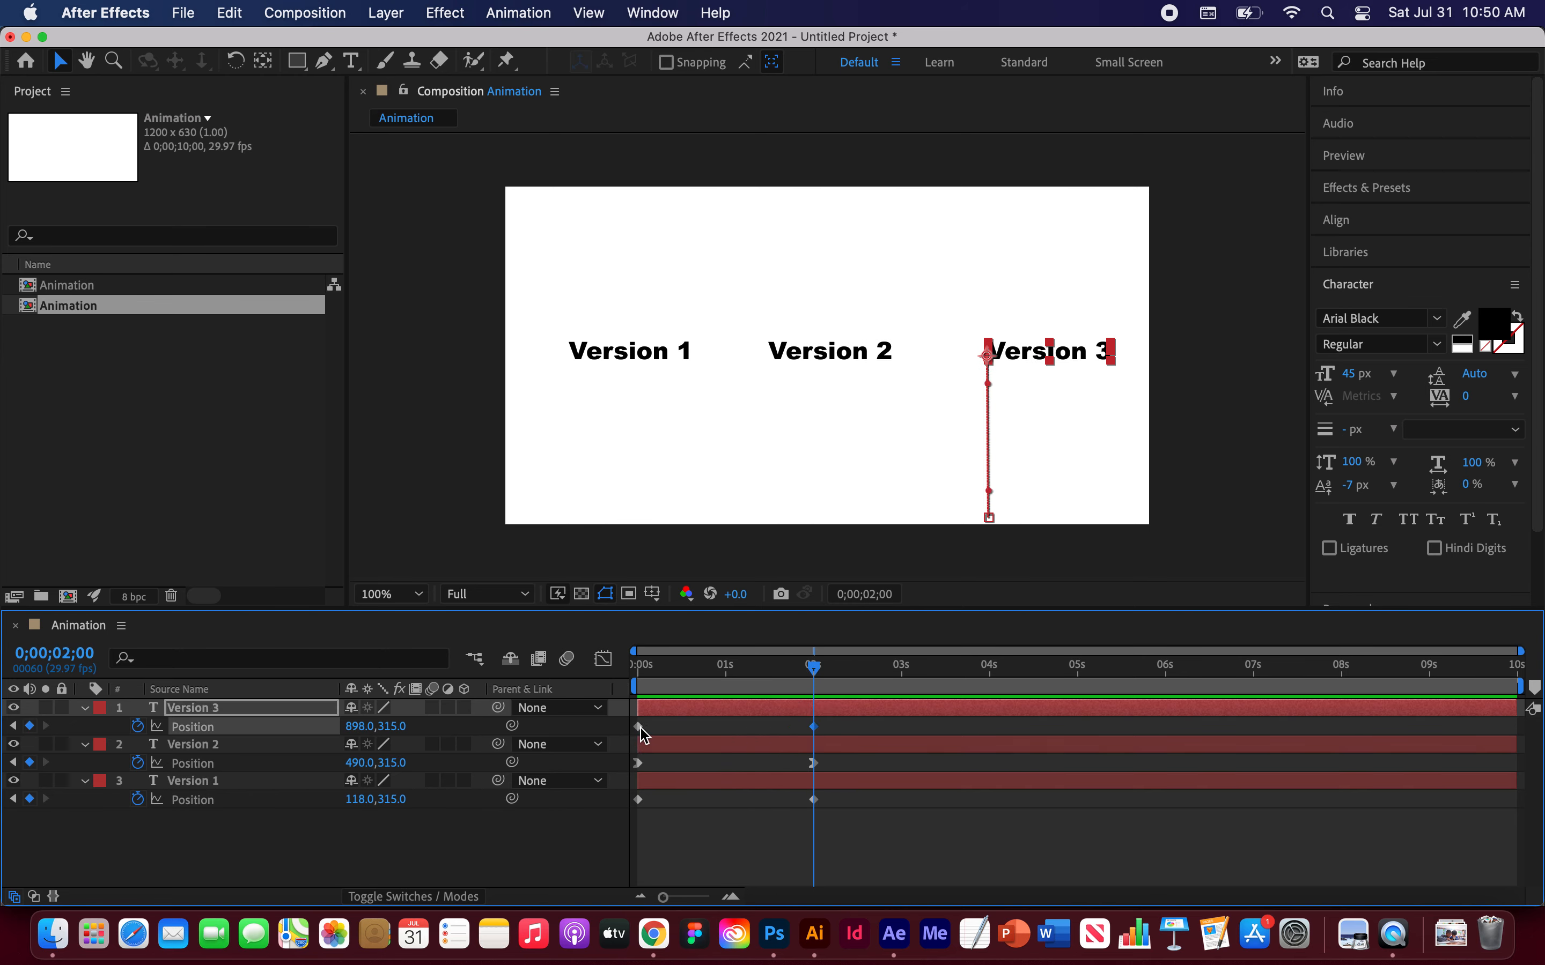
right_click(815, 728)
mouse_move(914, 891)
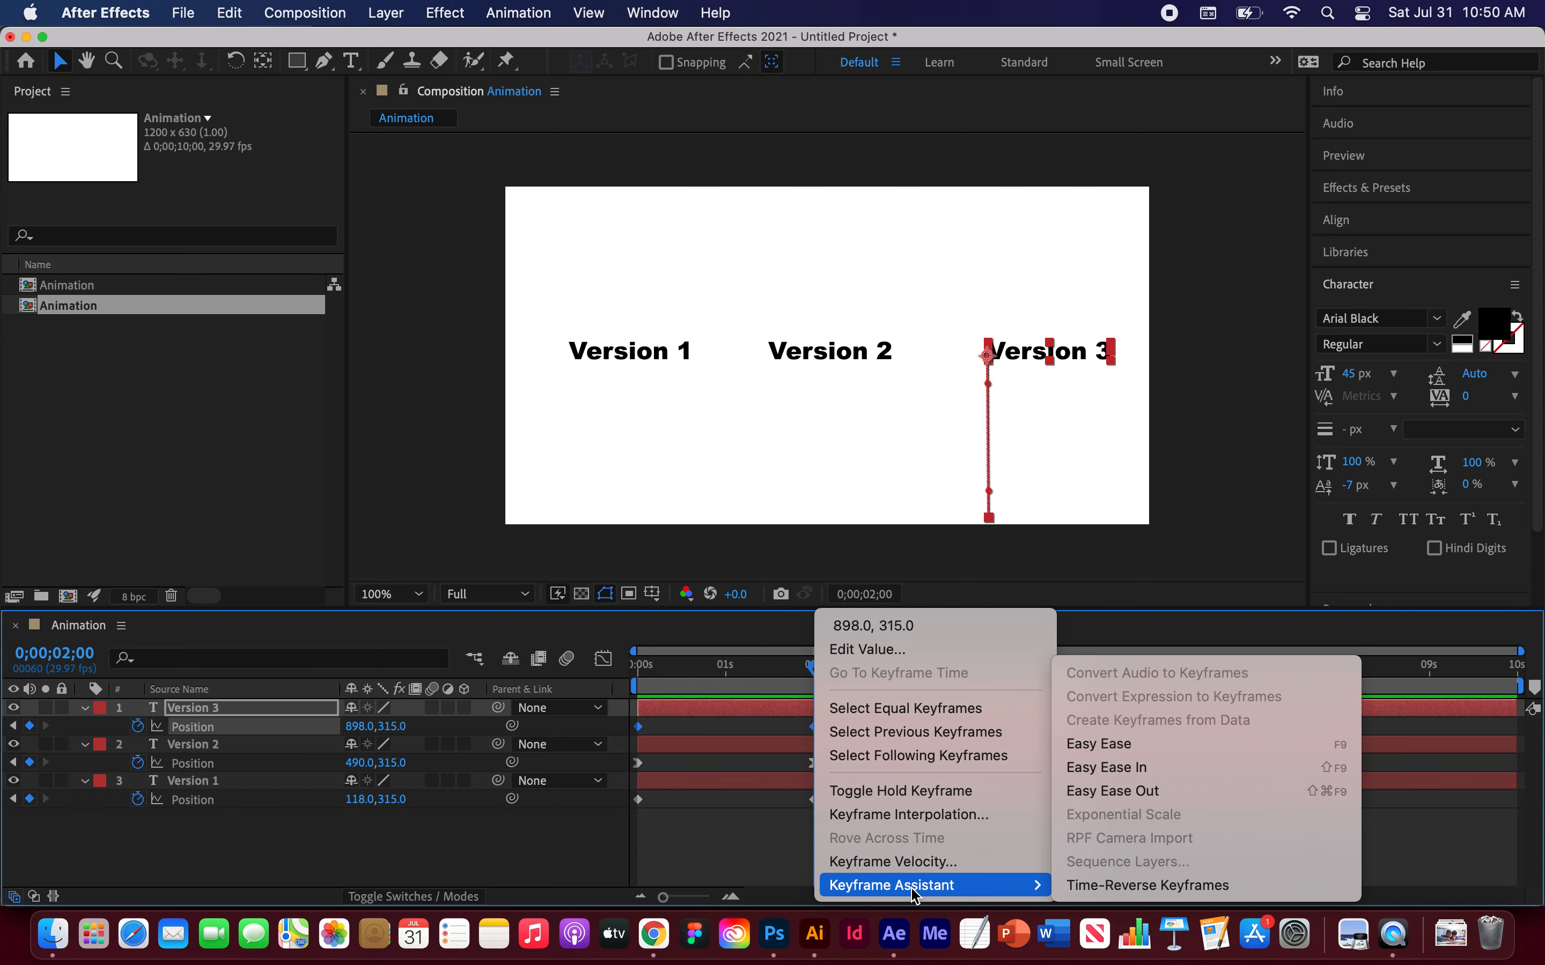
click(1099, 792)
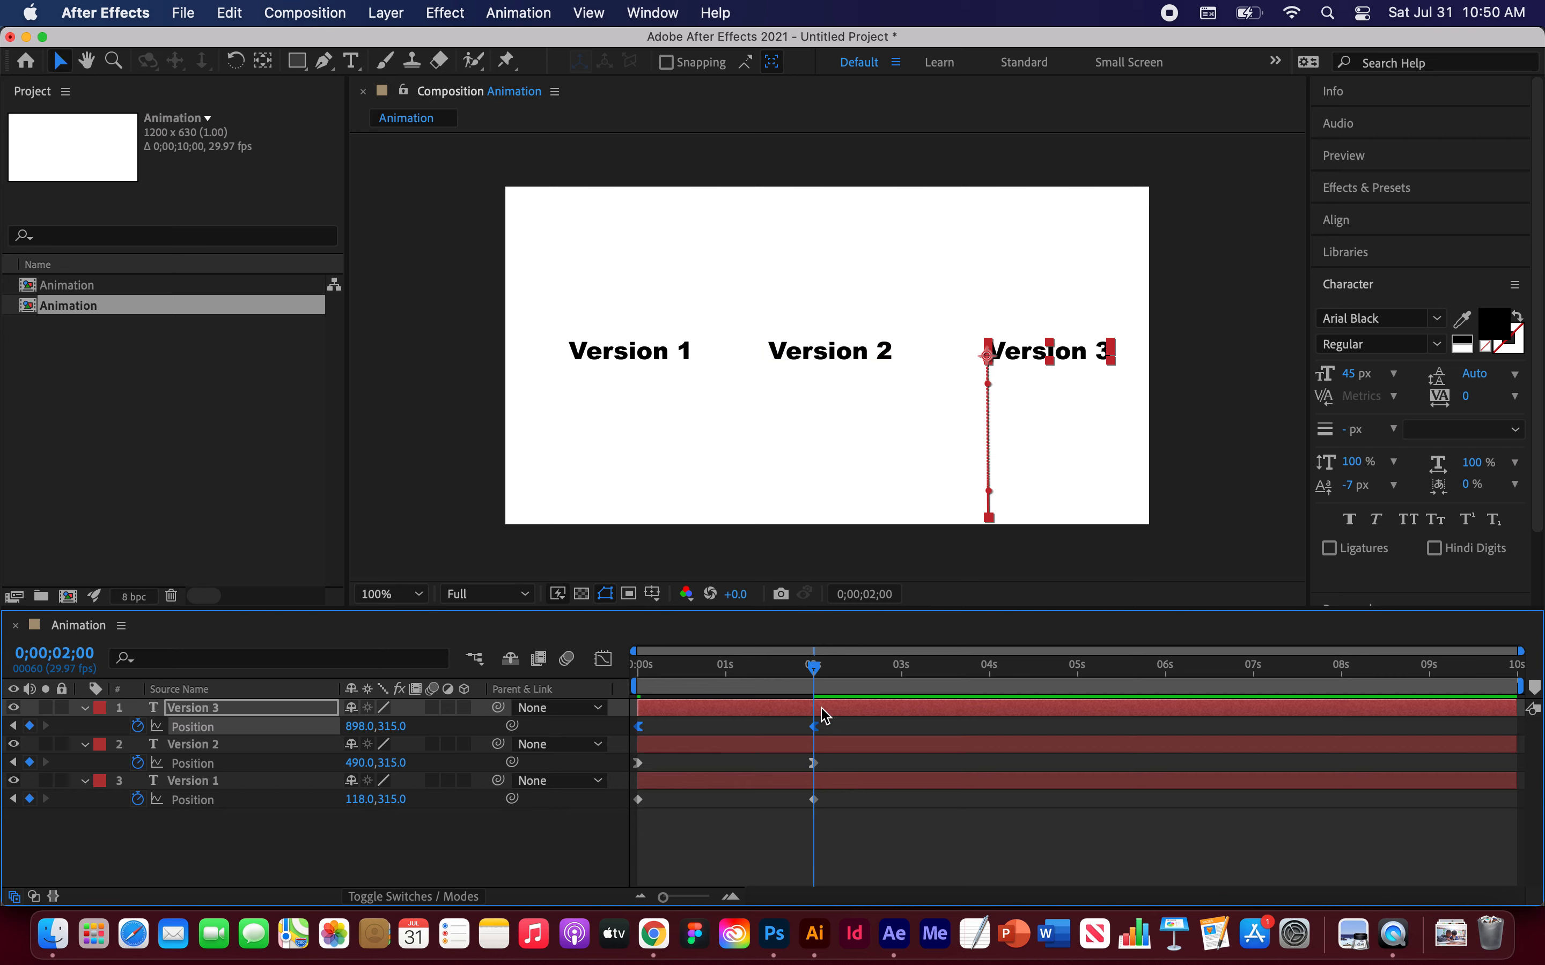
Step: Replay the animation from the start several times to compare the three text layers' motion
drag(813, 666, 604, 658)
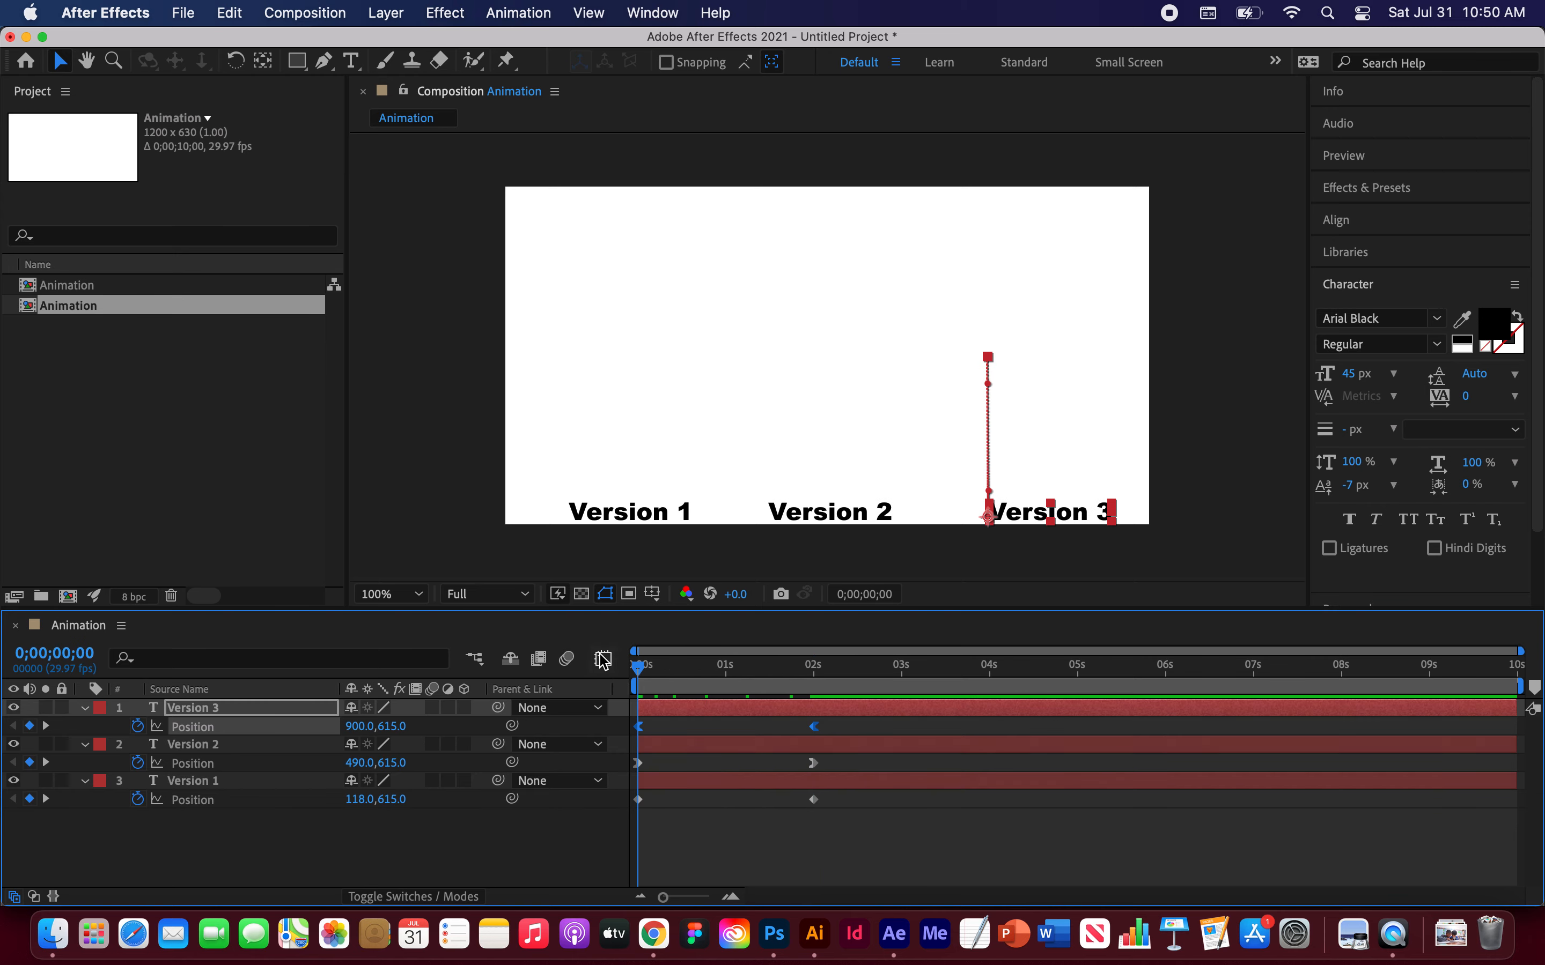
key(space)
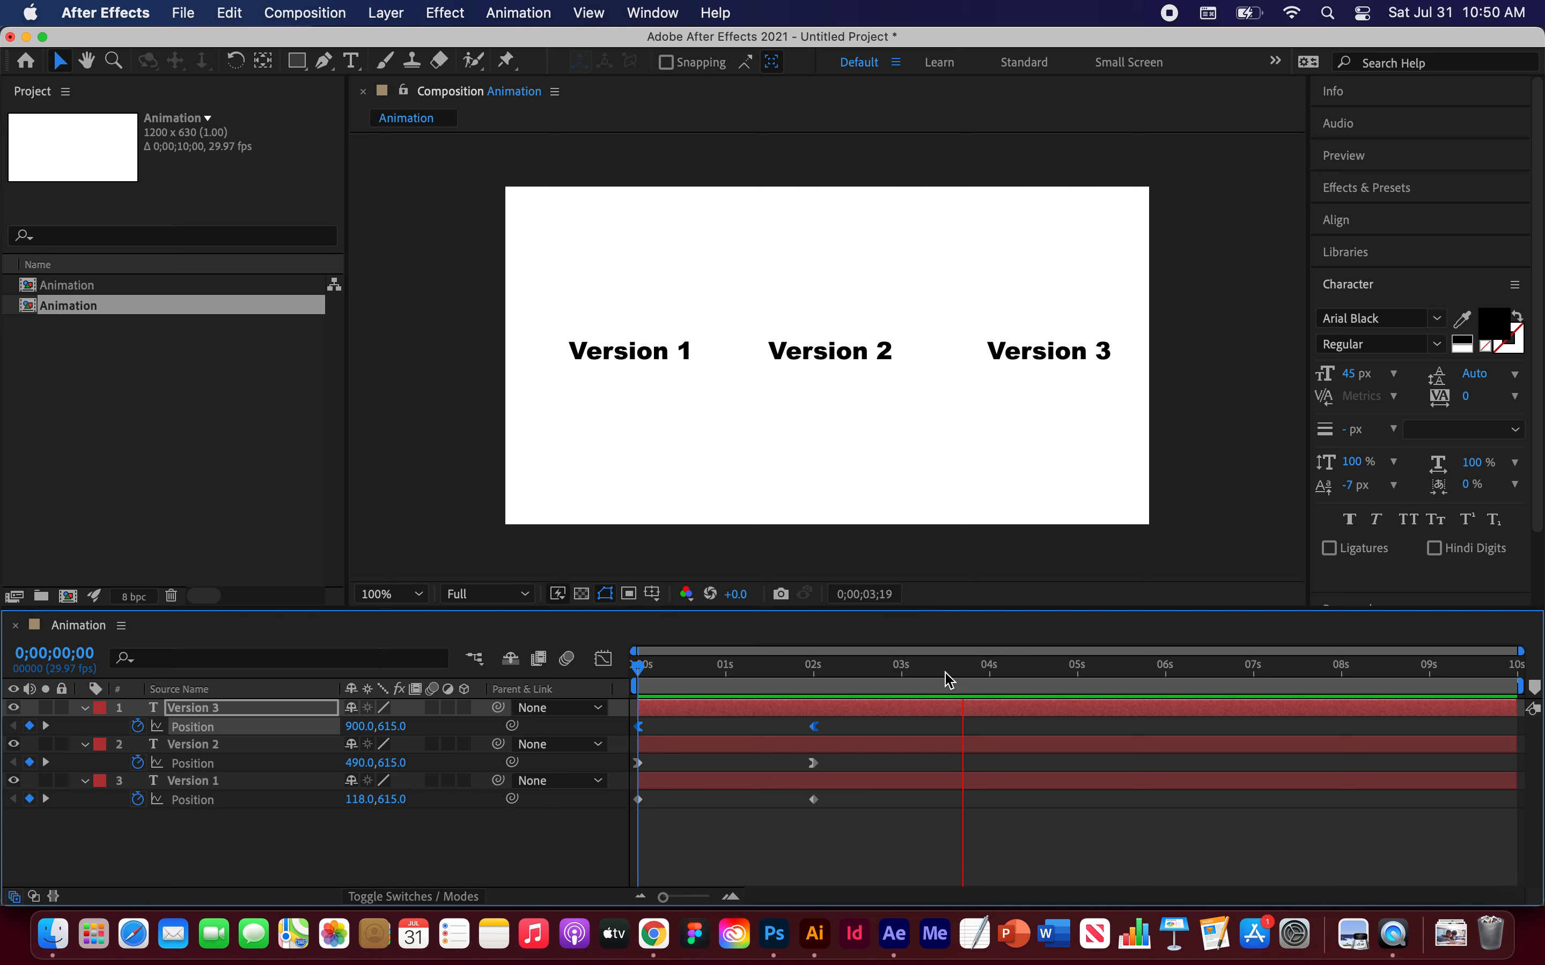
drag(962, 678, 617, 656)
key(space)
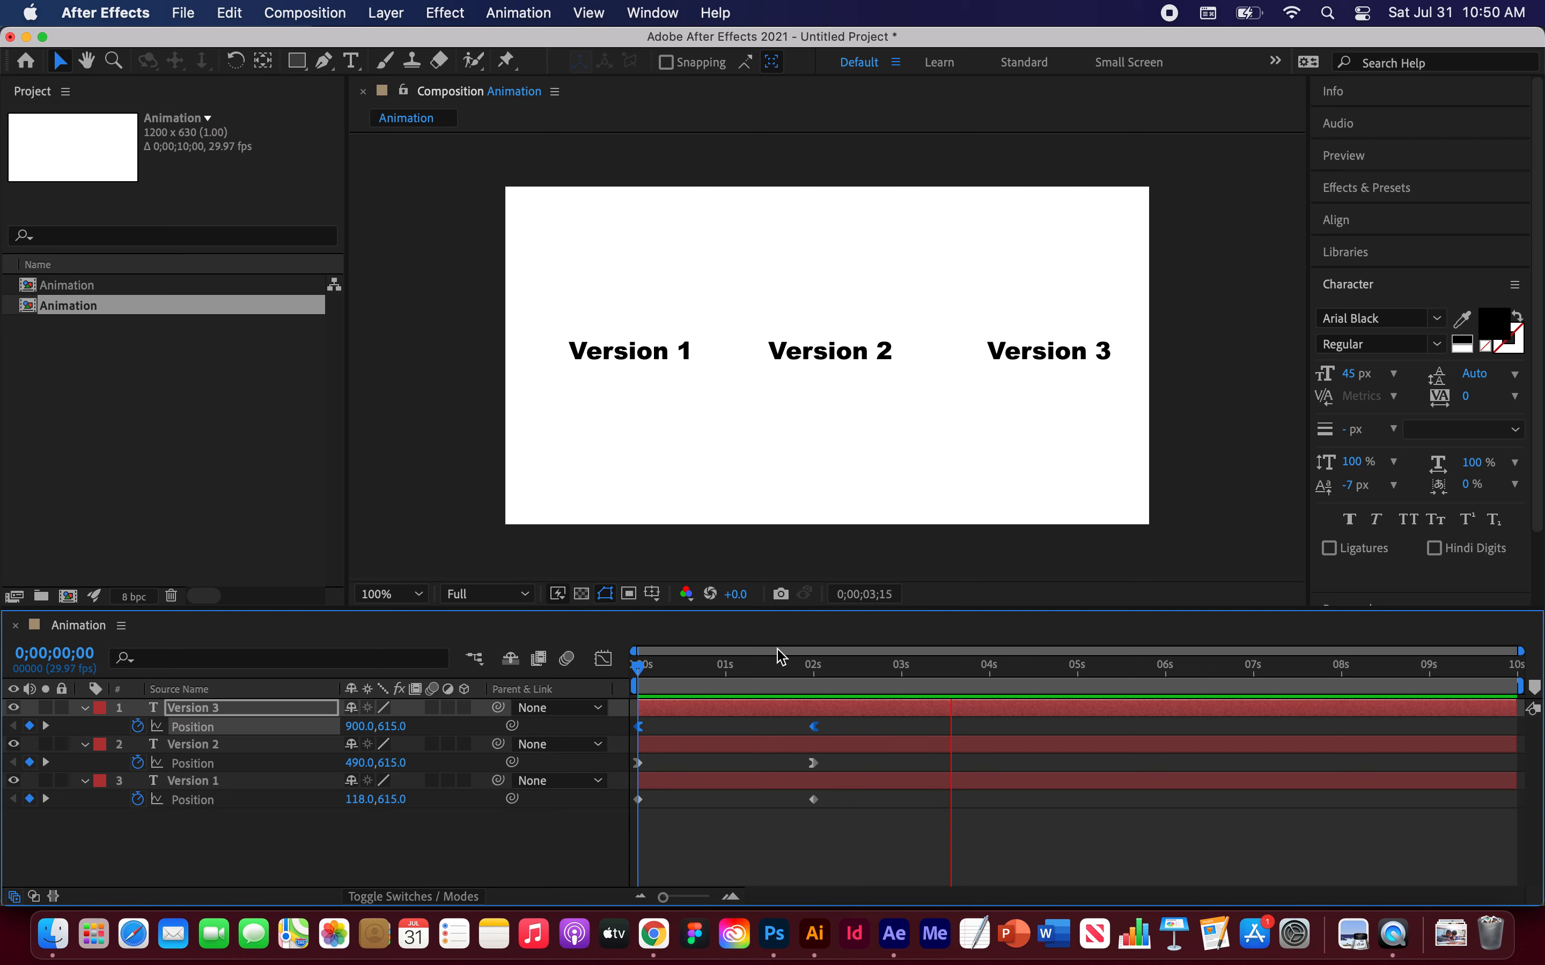
key(space)
drag(758, 676, 637, 674)
key(space)
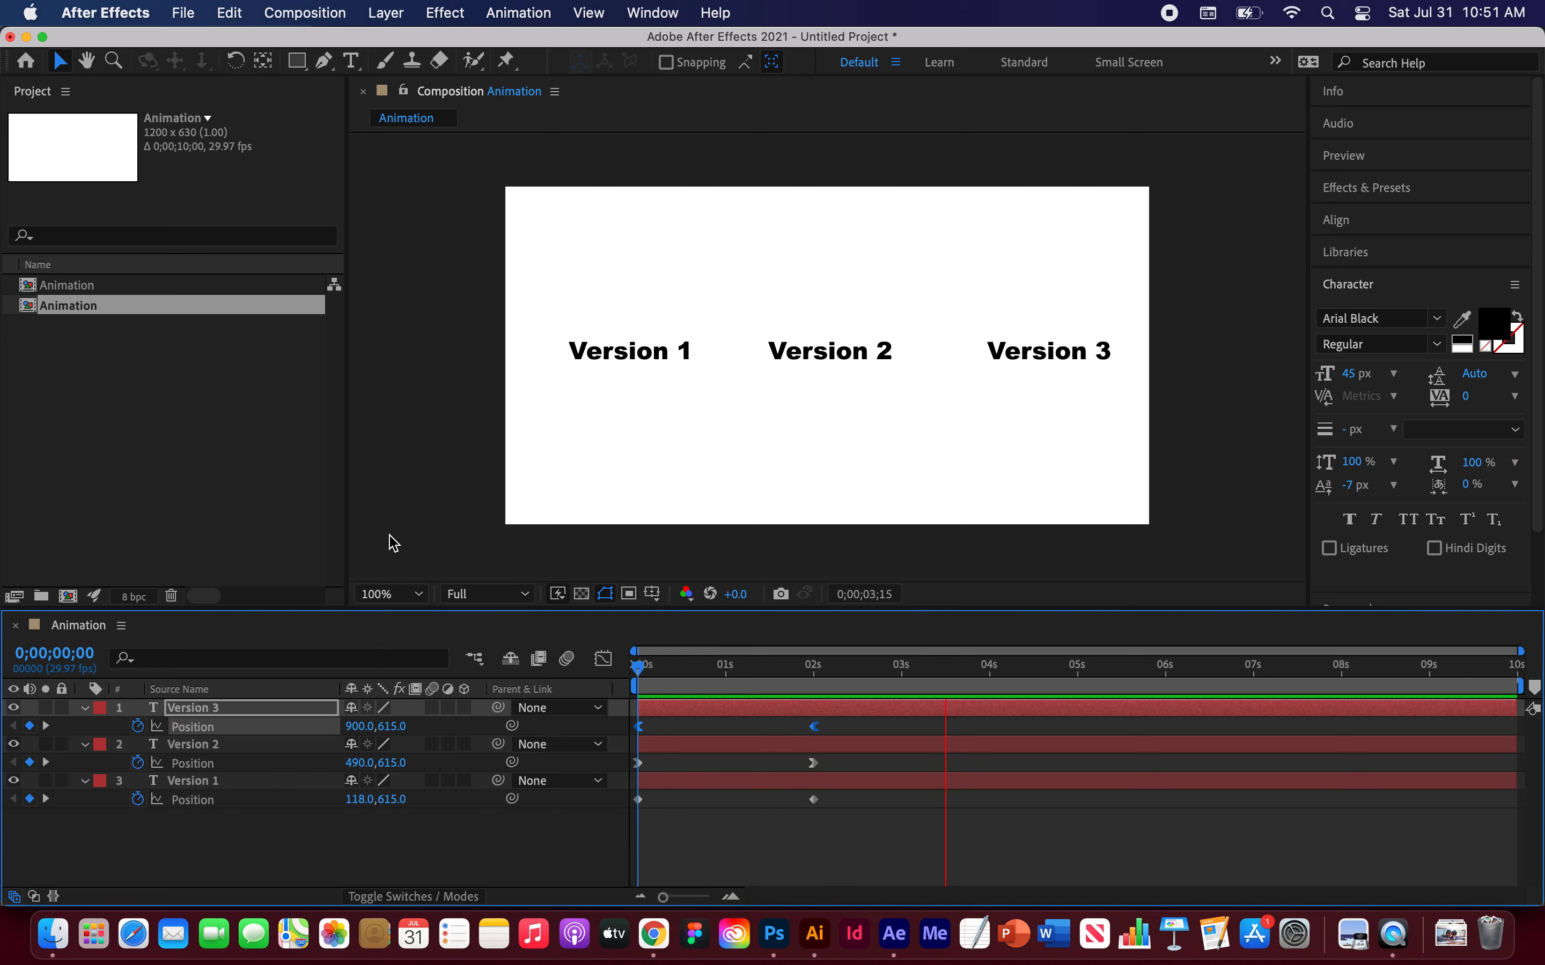
key(space)
drag(702, 667, 638, 668)
key(space)
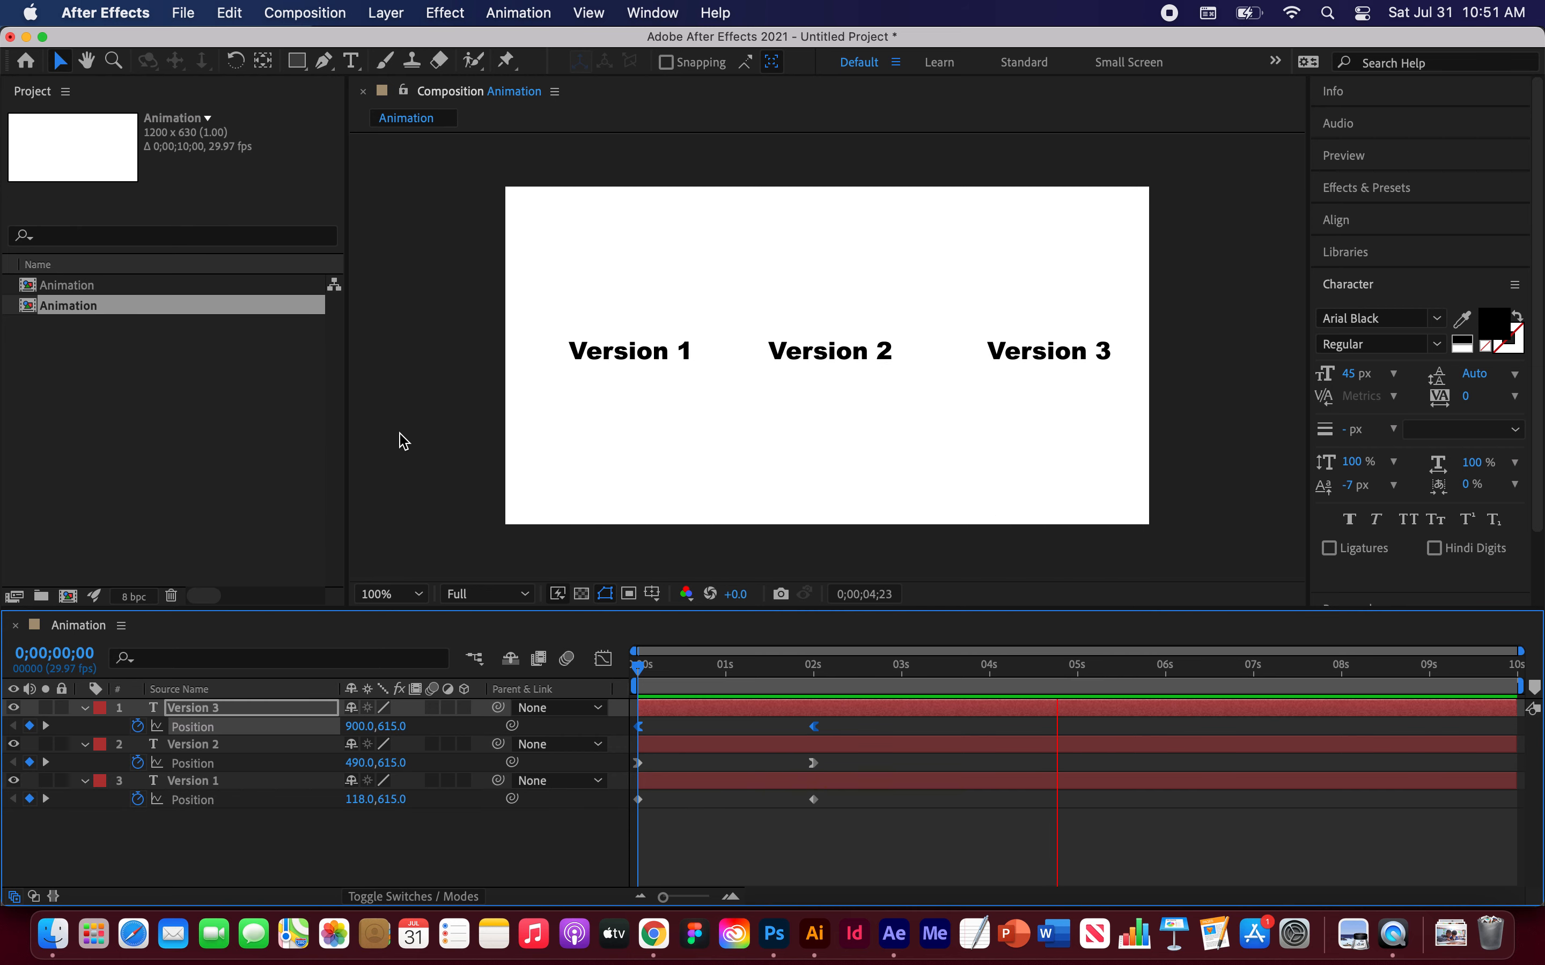
key(space)
drag(1104, 667, 813, 664)
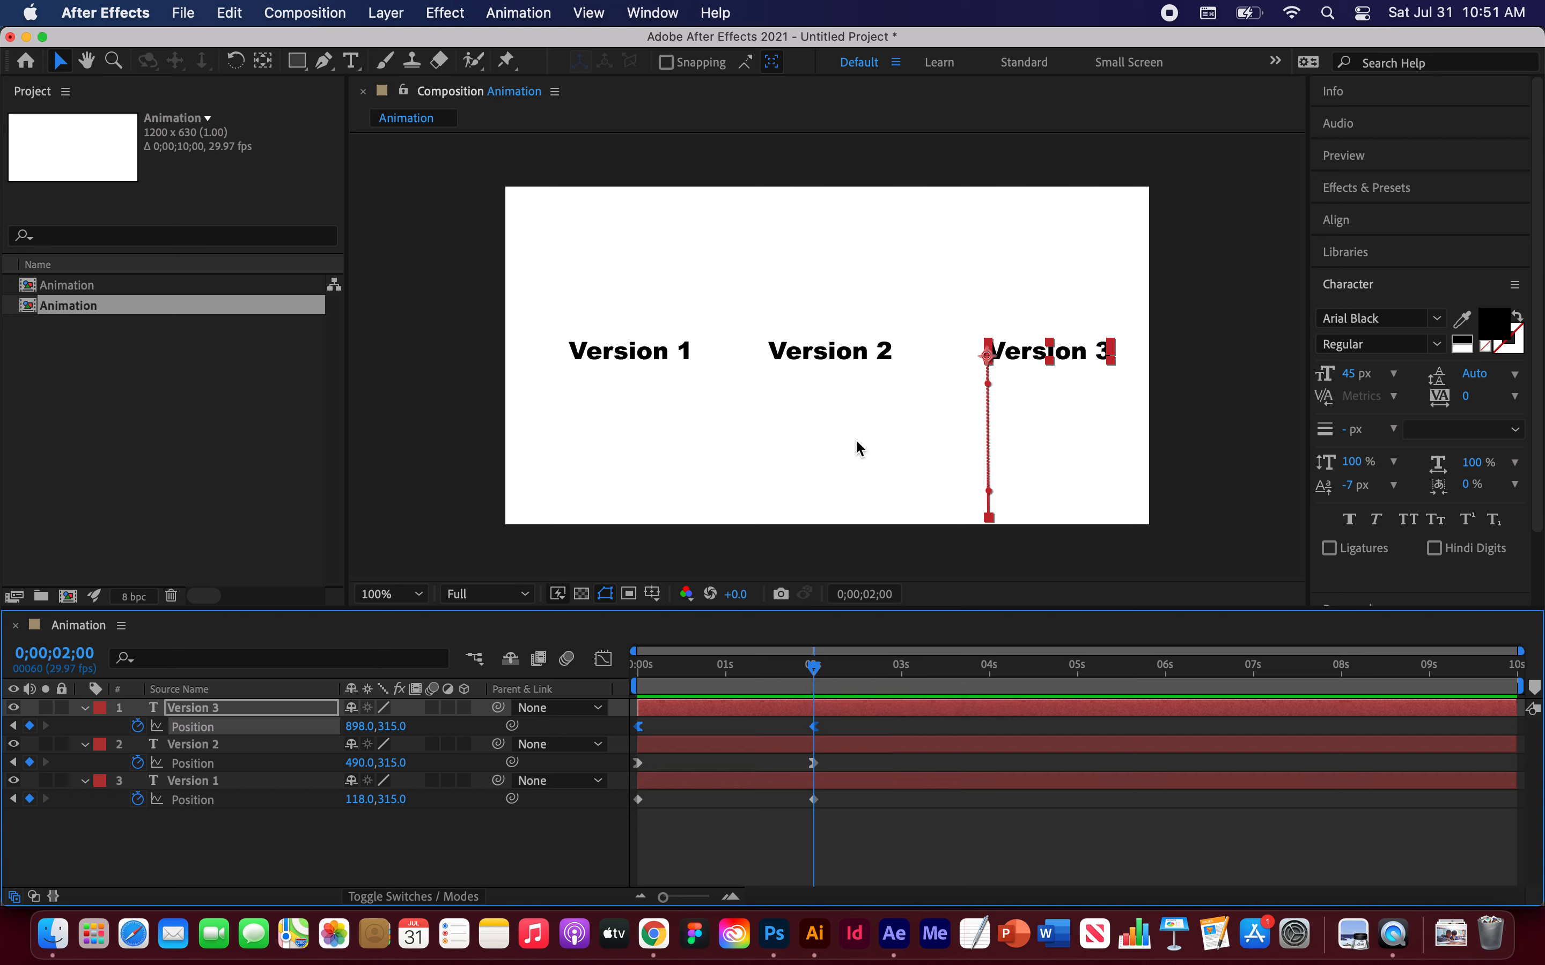
drag(813, 669, 562, 661)
key(space)
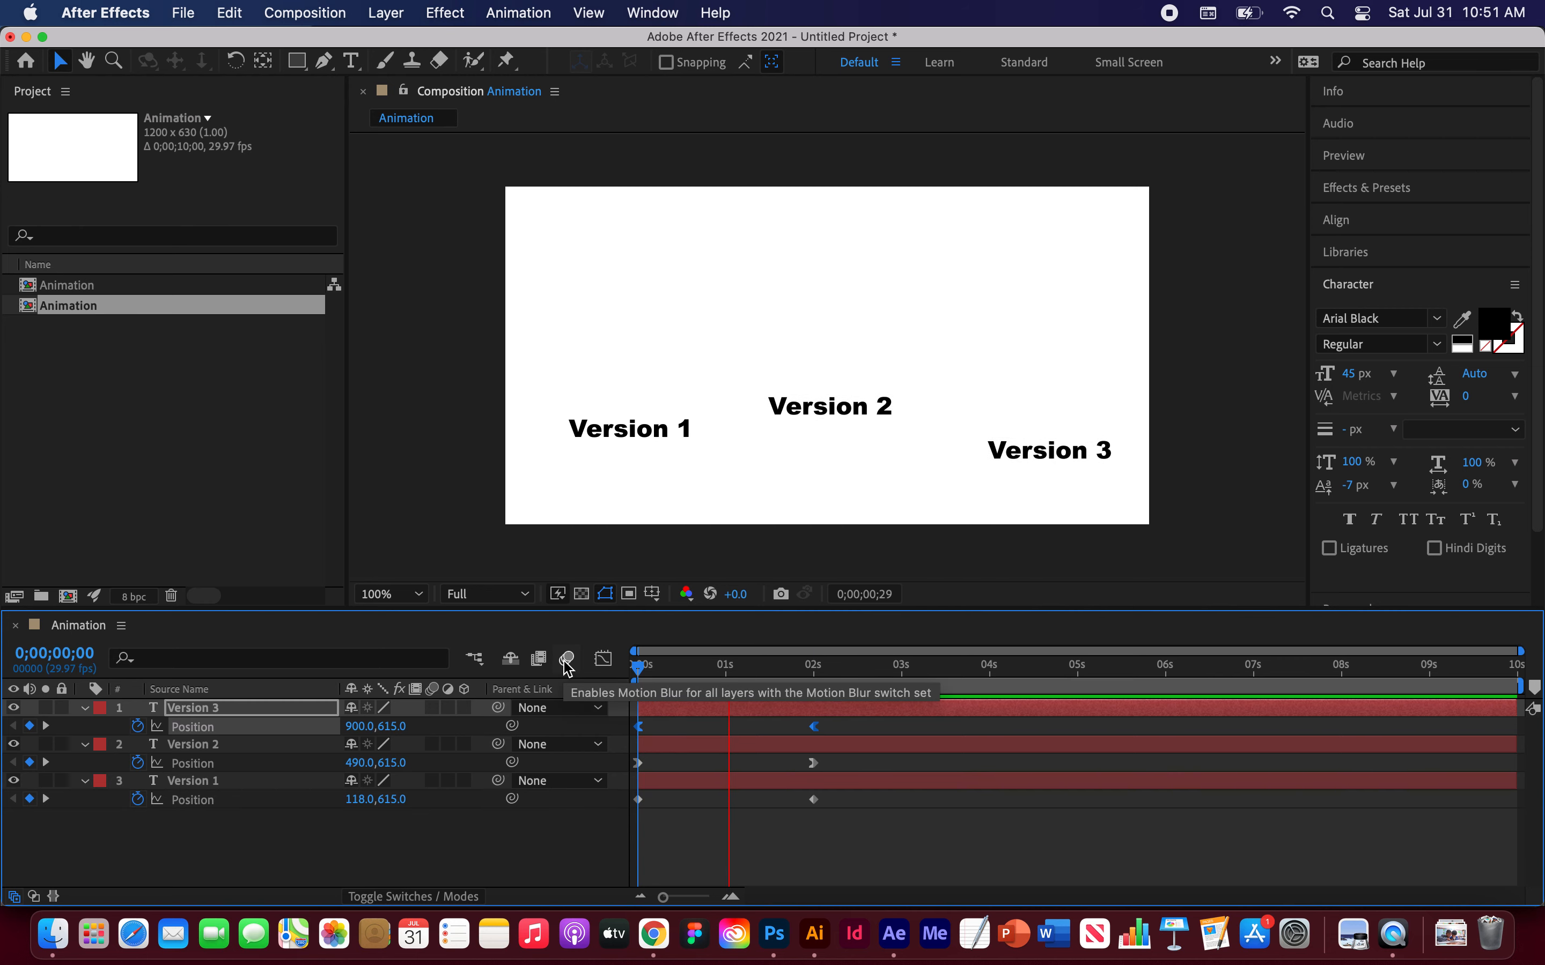
key(space)
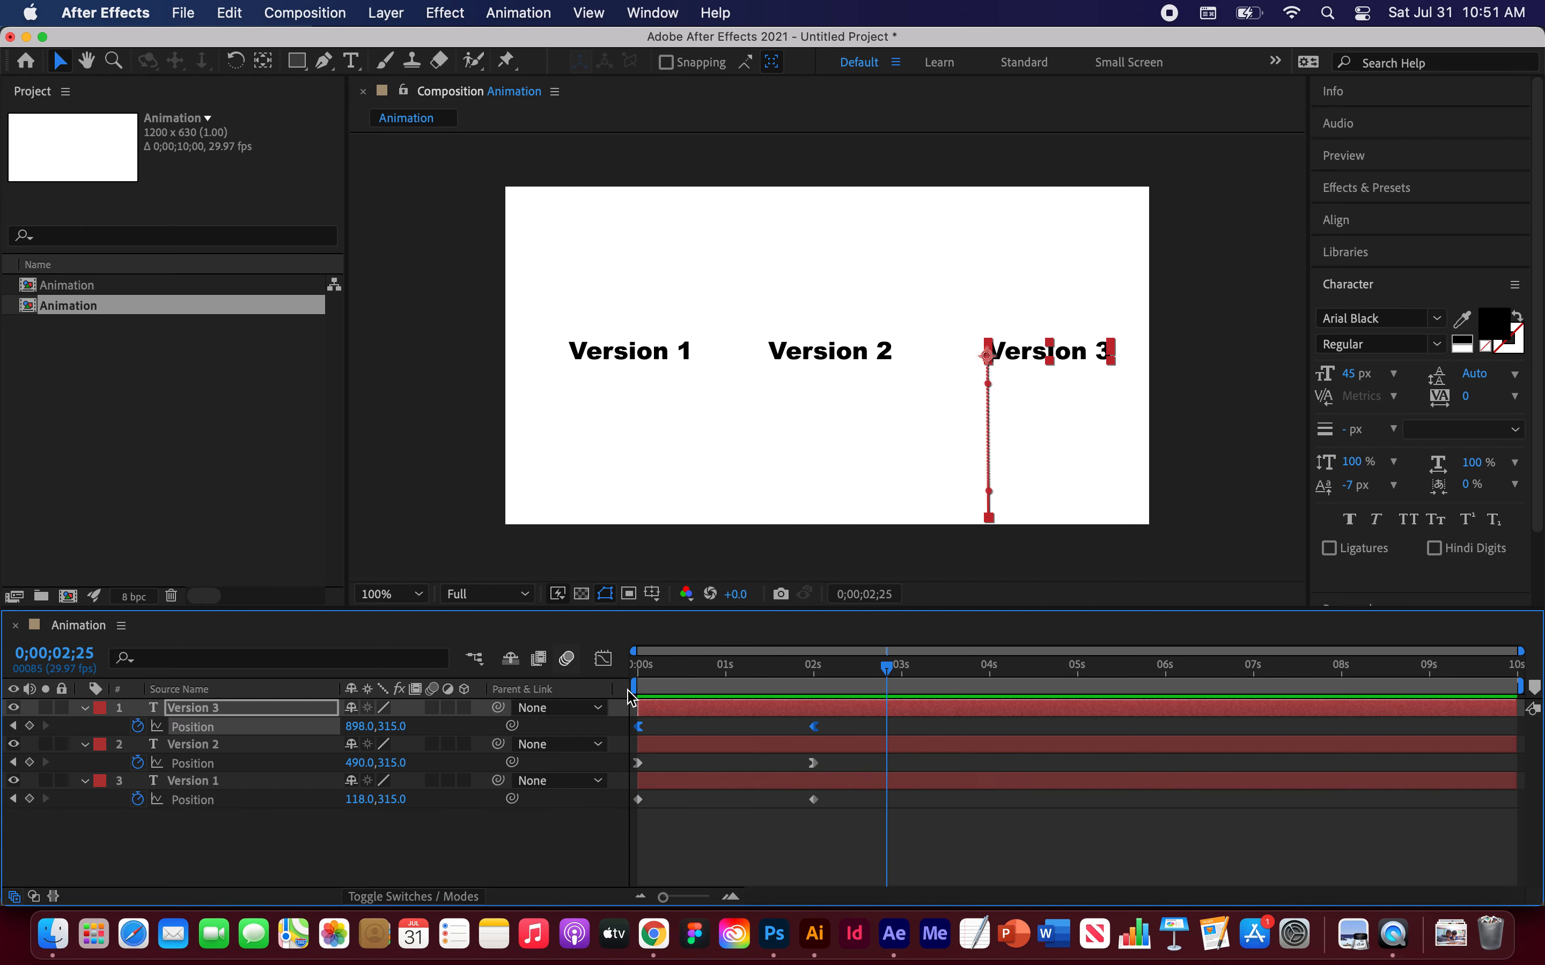
Step: Open Version 2's Position speed graph in the Graph Editor and pull the 2-second keyframe's incoming handle far left
click(638, 764)
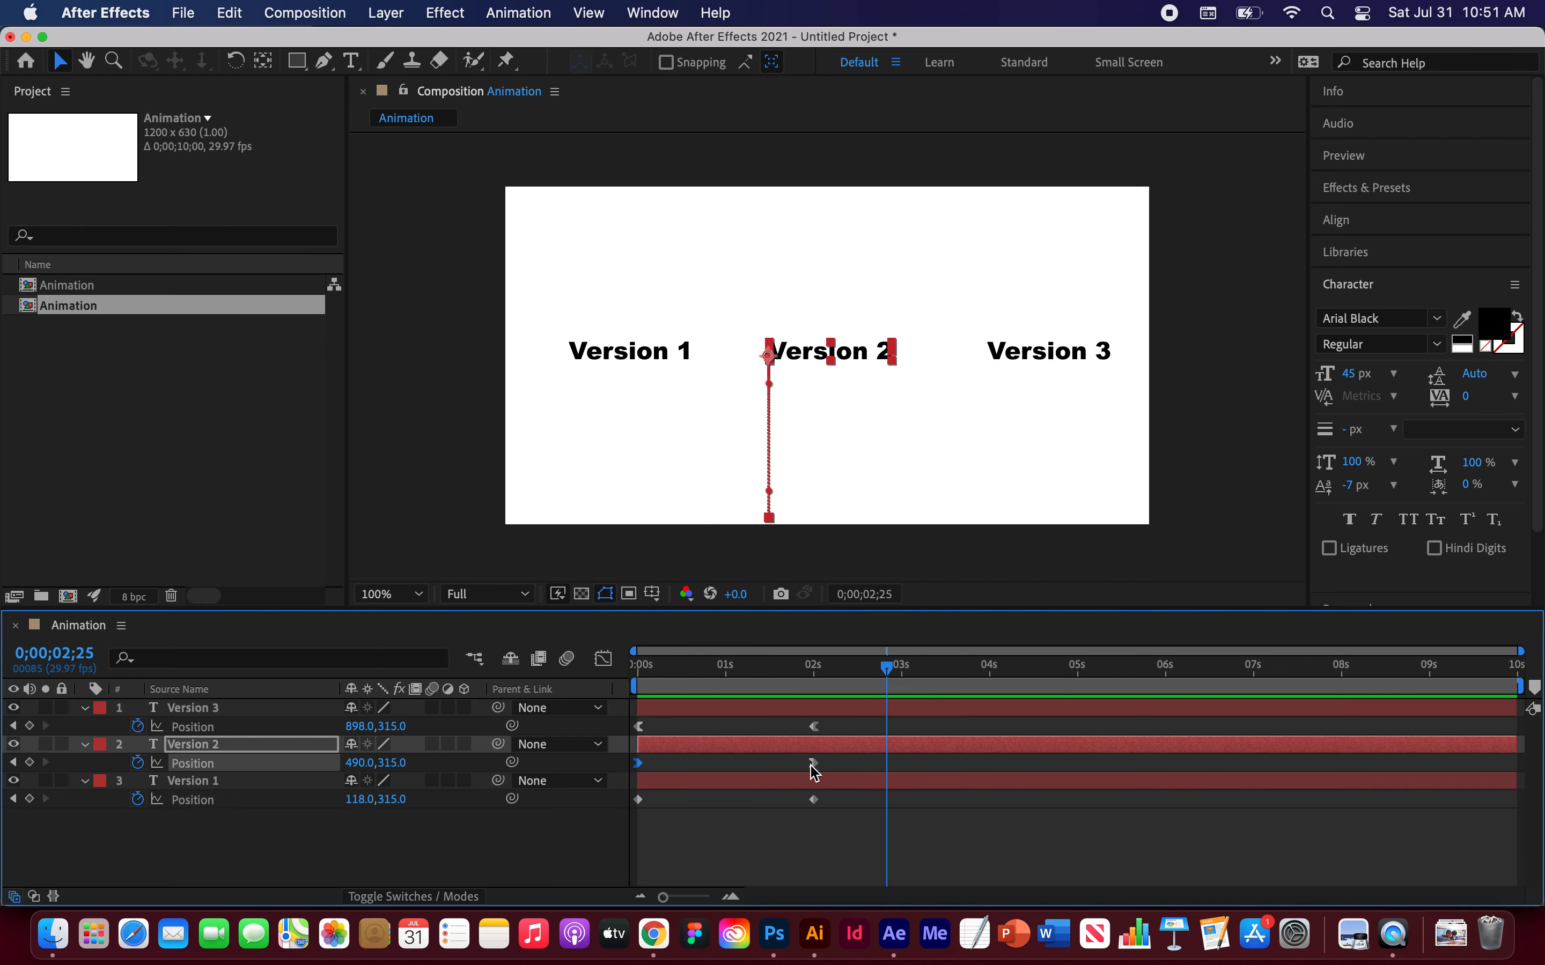
drag(892, 676, 816, 675)
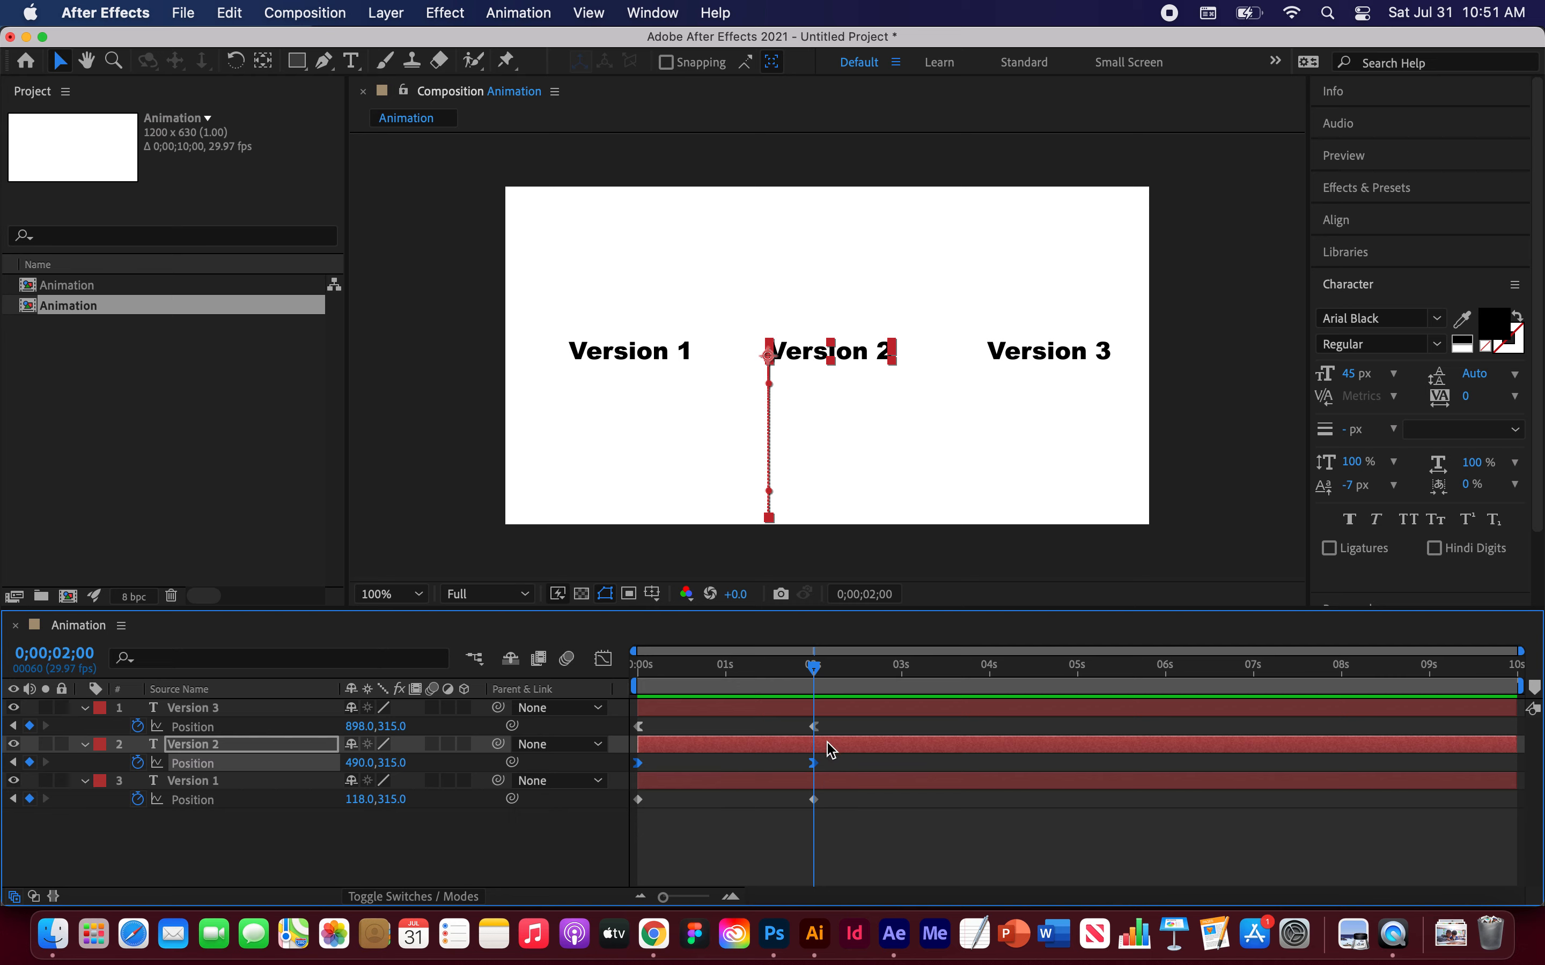
click(604, 660)
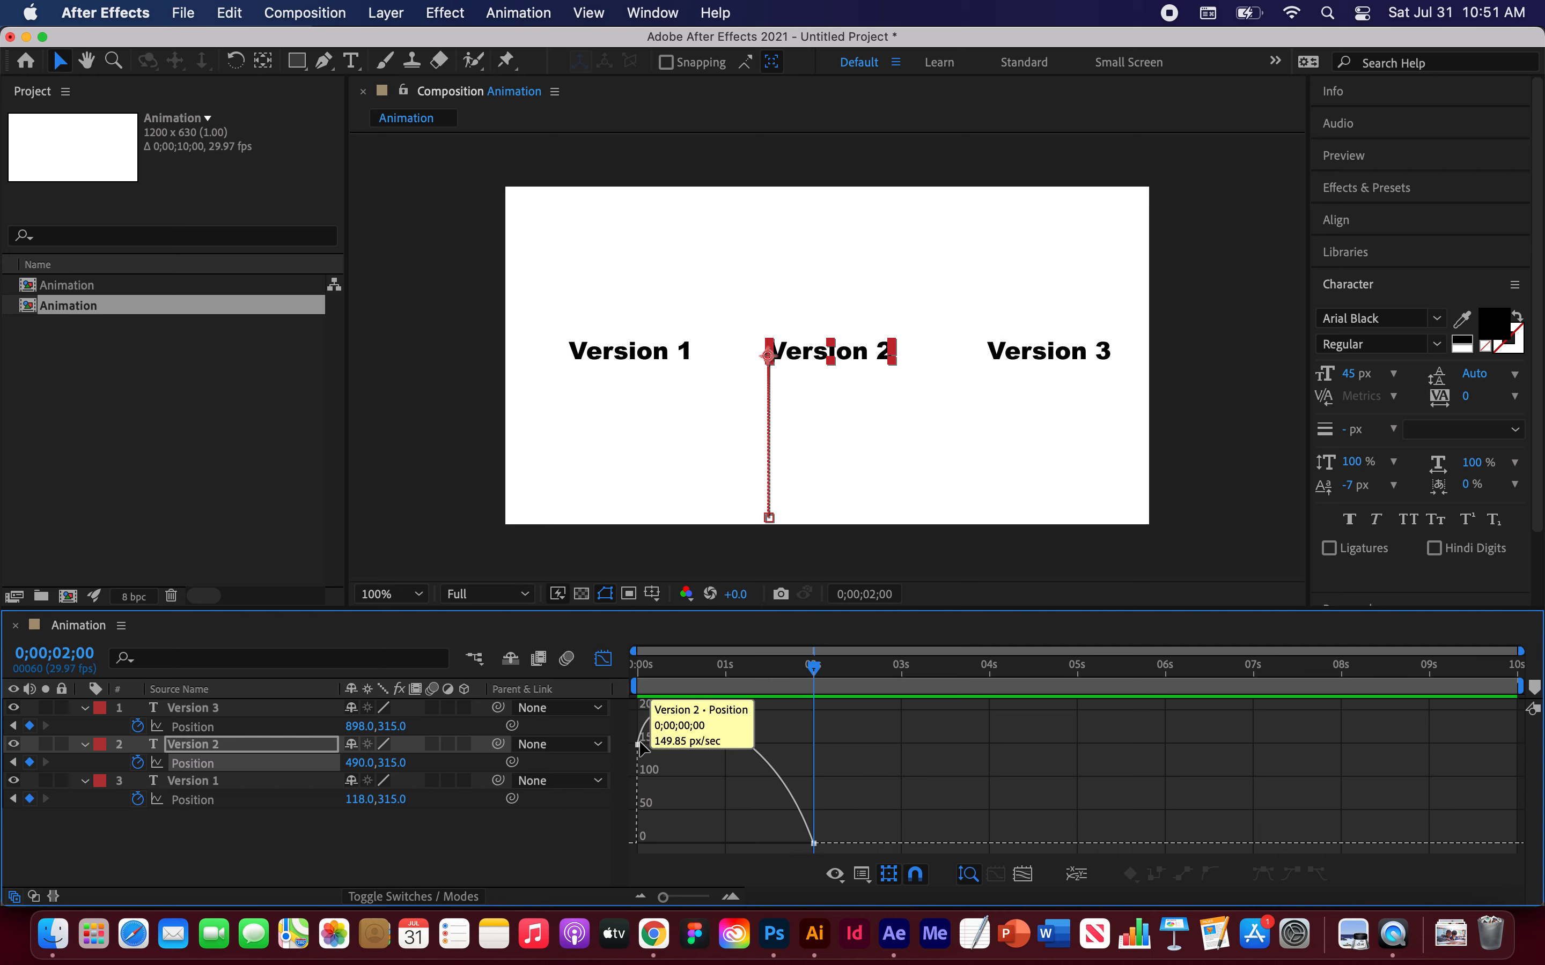
click(805, 833)
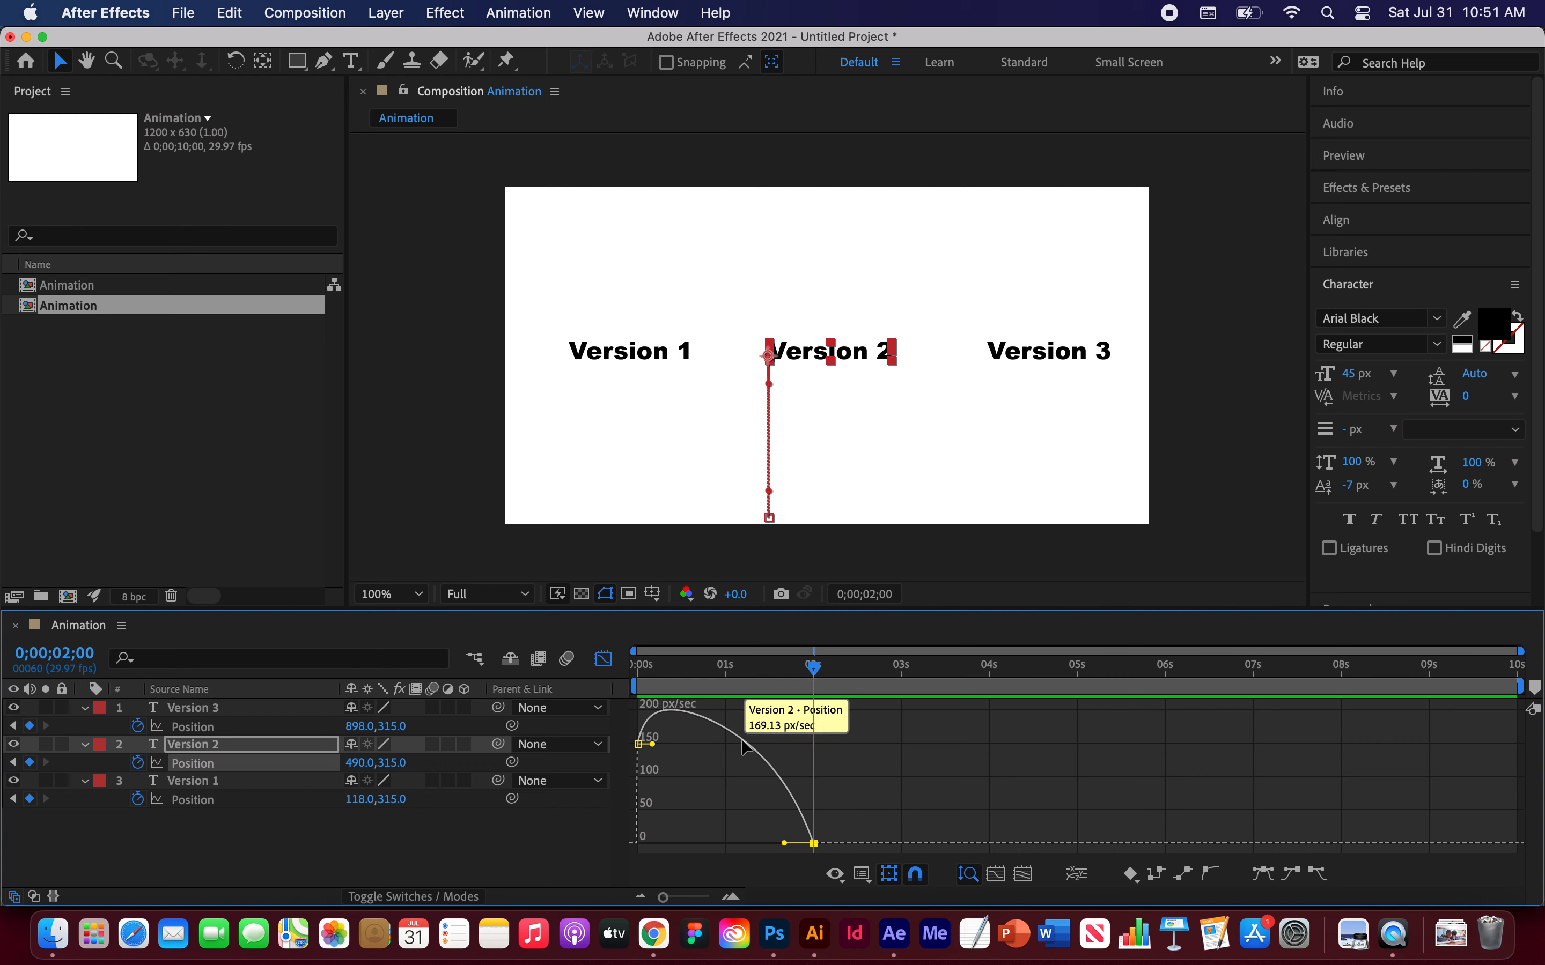
mouse_move(815, 849)
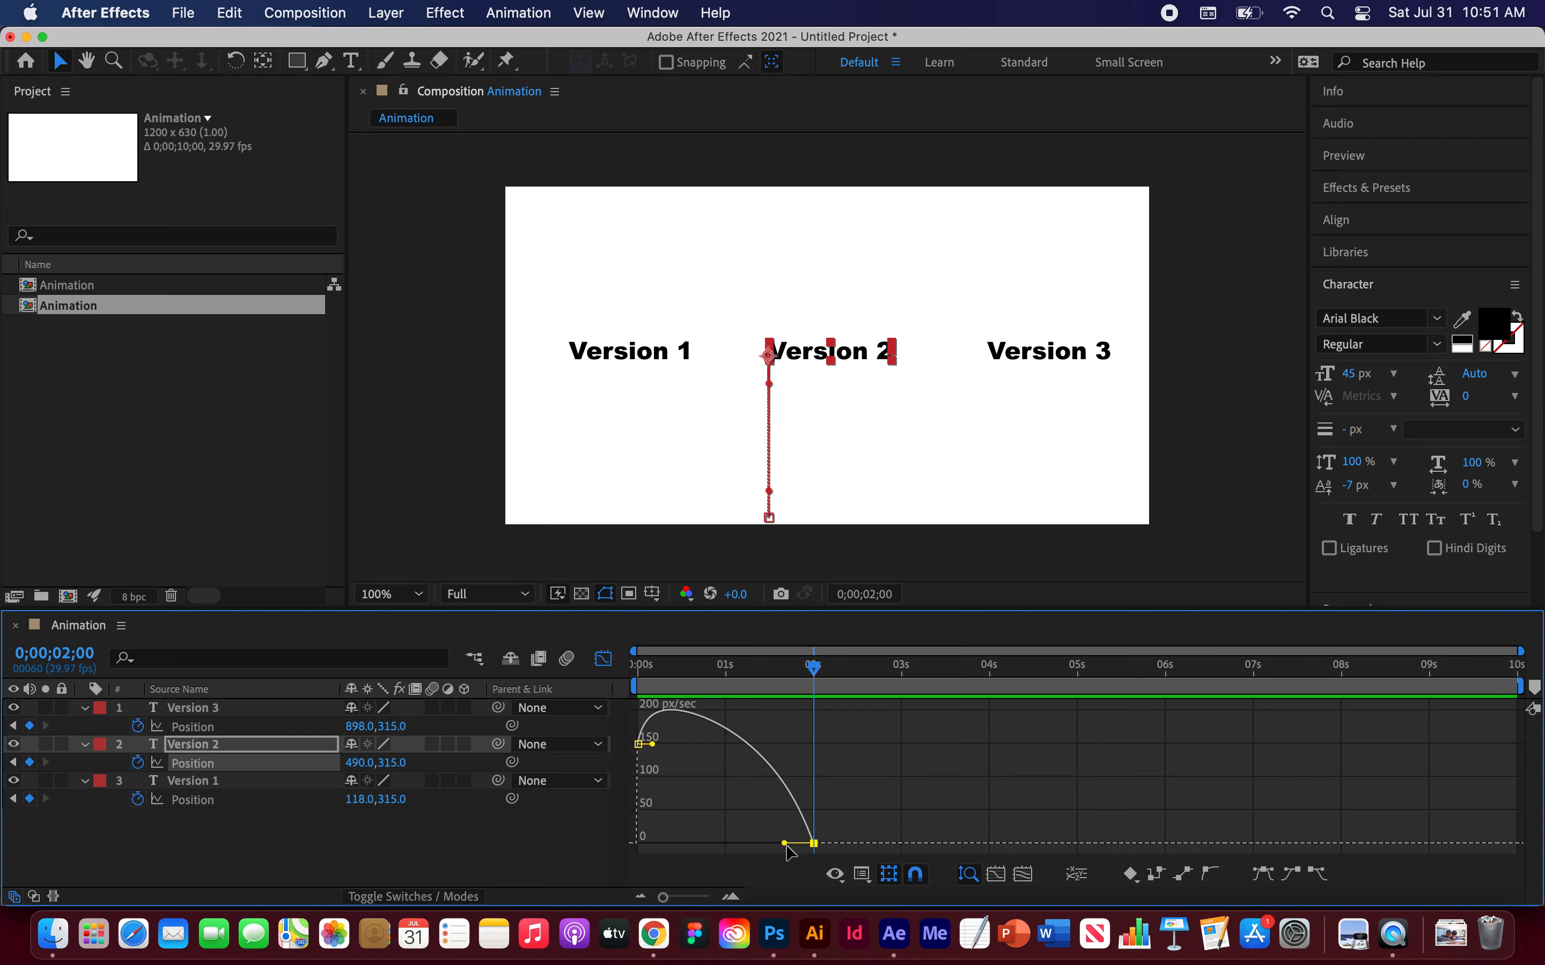
drag(785, 844, 721, 844)
Step: Preview the animation from the start with the new speed curve
drag(815, 677, 634, 667)
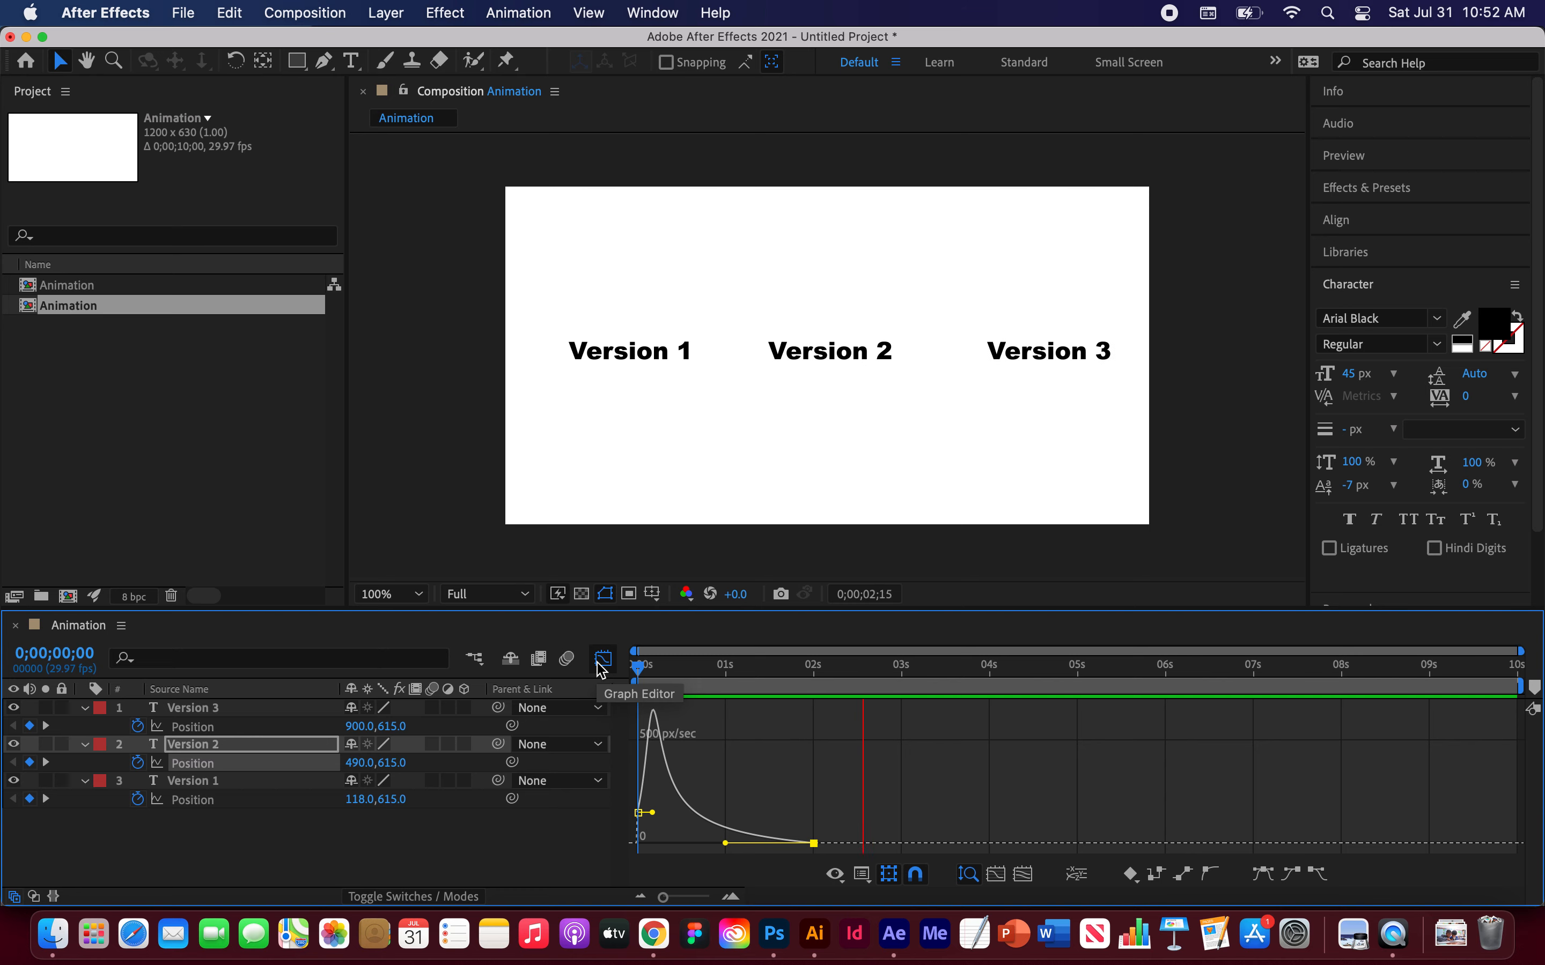
key(space)
drag(861, 669, 634, 666)
key(space)
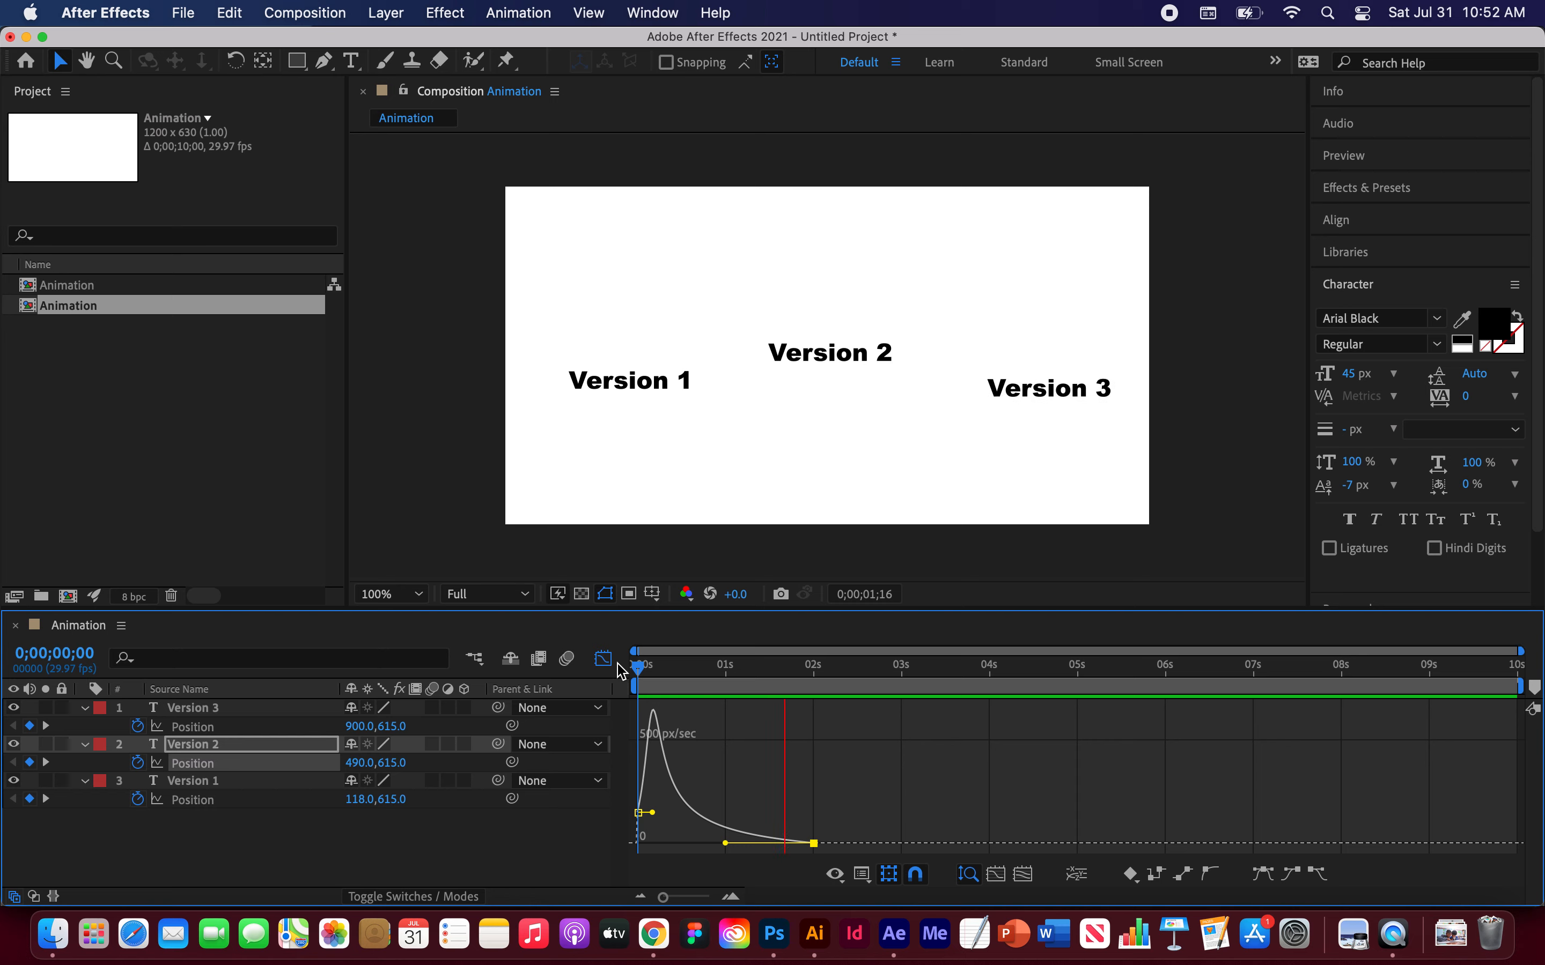
key(space)
Step: Shorten the 2-second keyframe's incoming handle and extend the first keyframe's outgoing handle to the right
drag(725, 844, 789, 844)
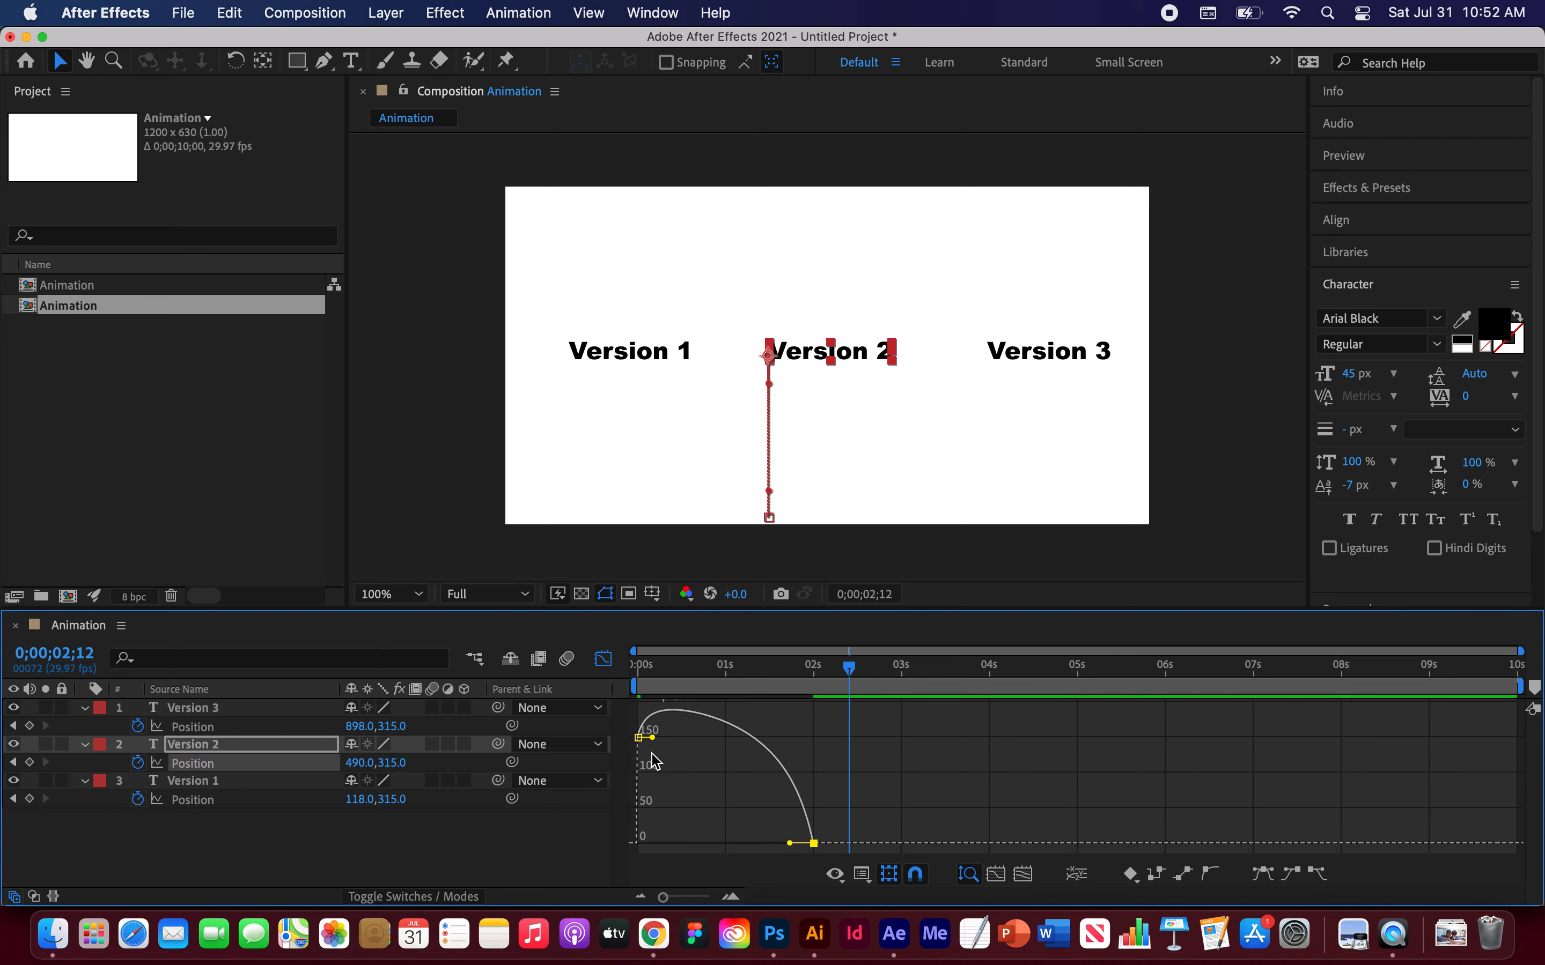
drag(650, 738, 709, 742)
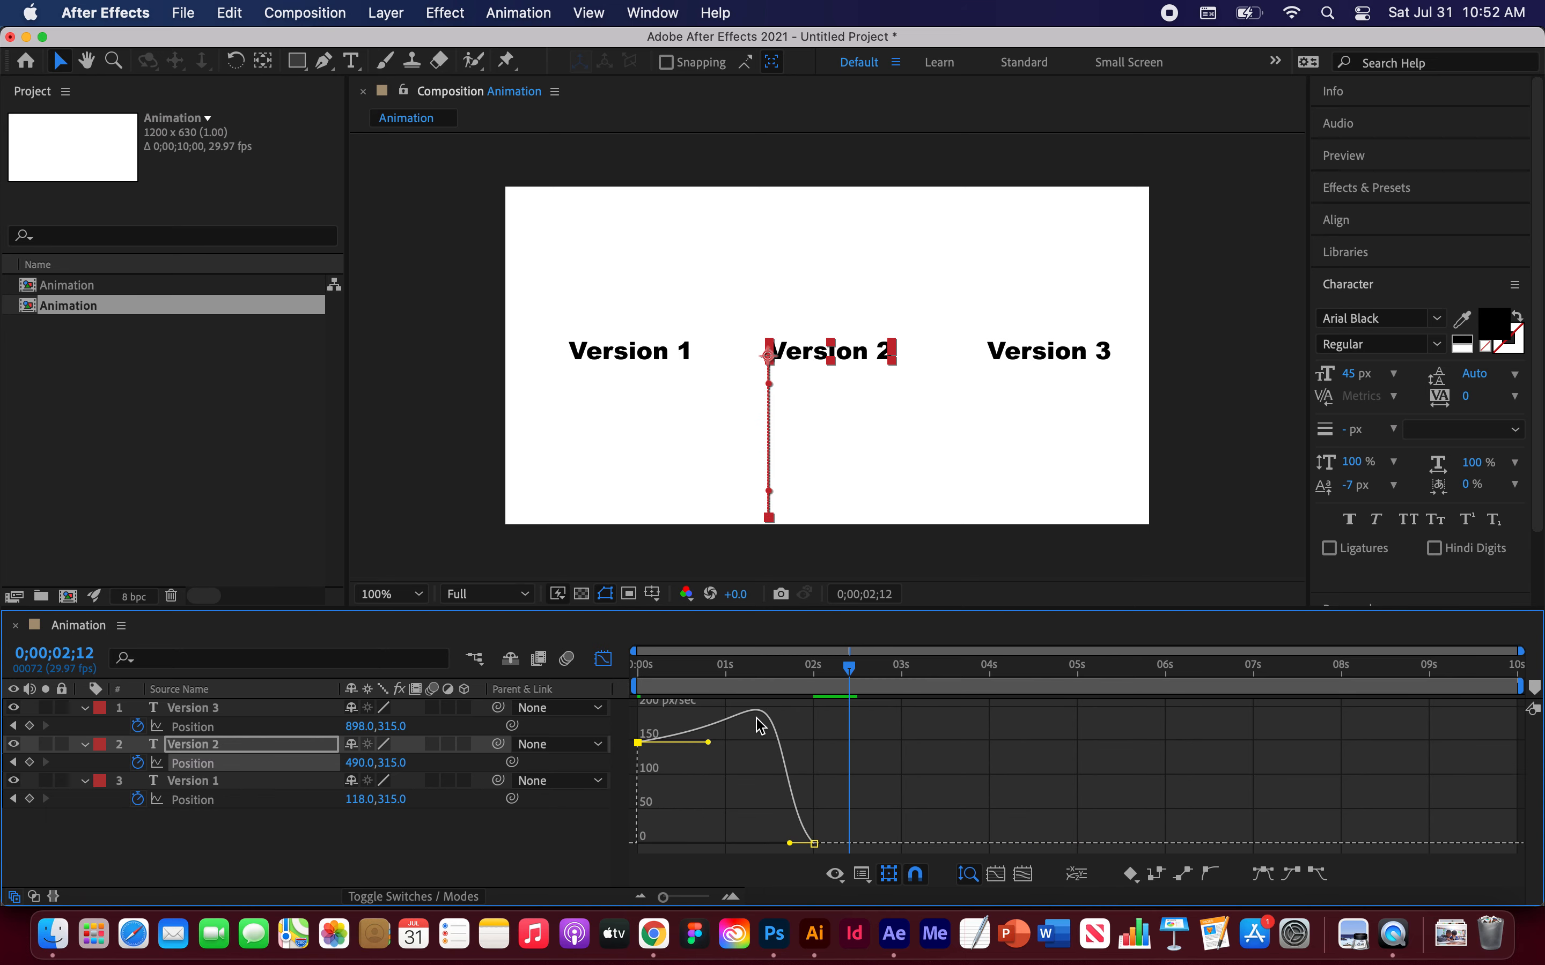
Step: Play the animation from the start to check the adjusted speed curve
drag(850, 669, 638, 667)
key(space)
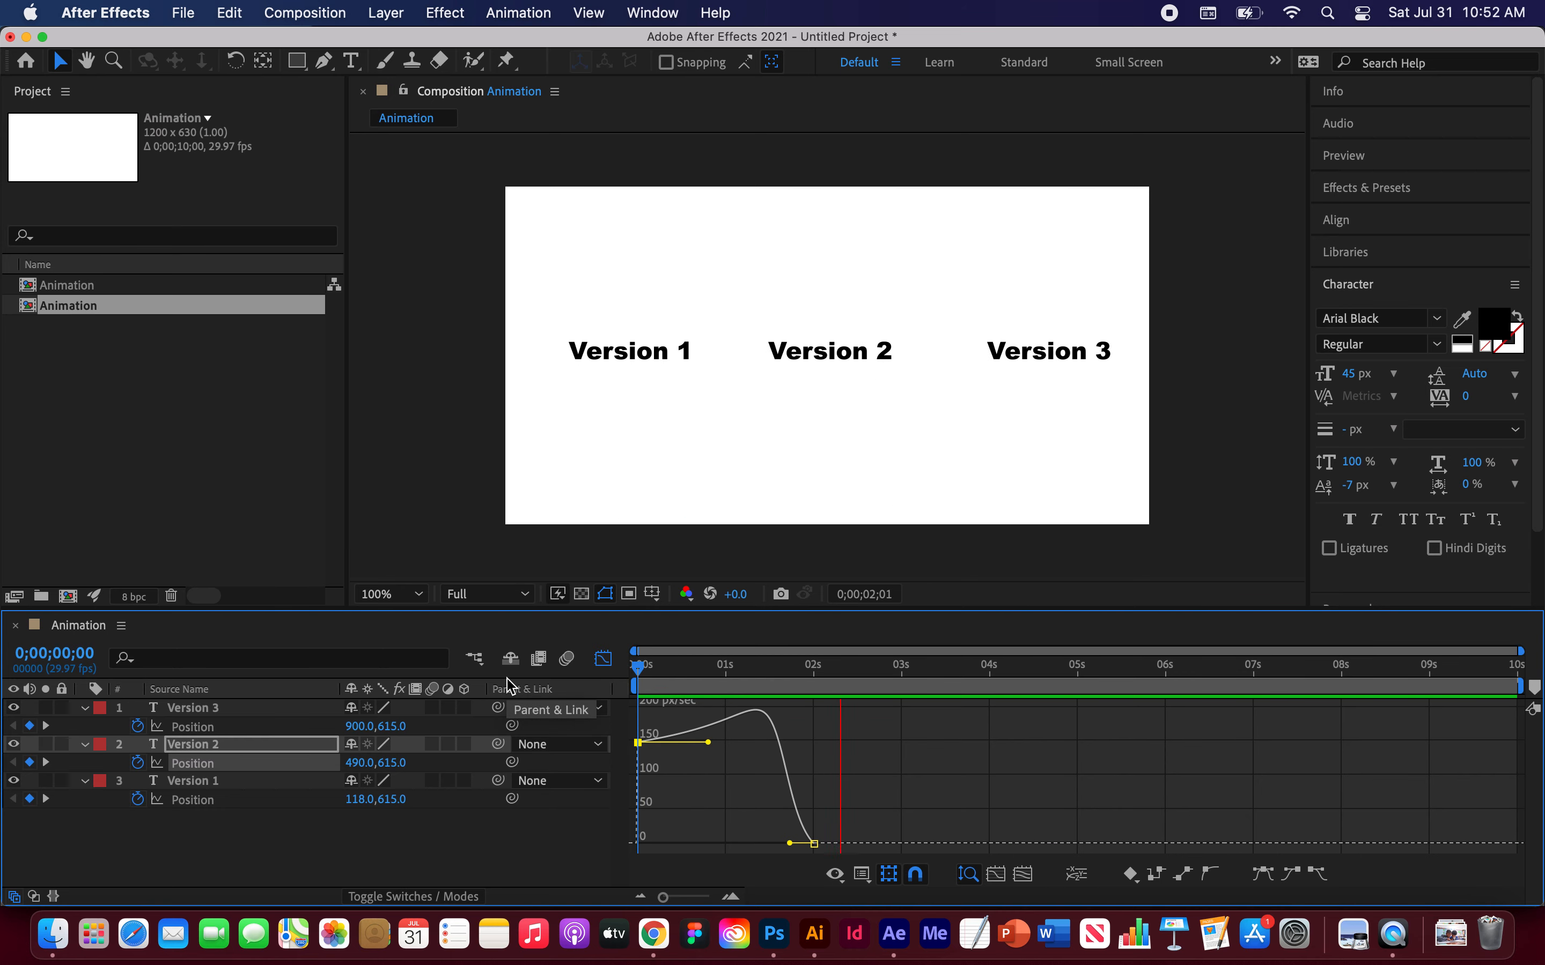
key(space)
drag(665, 662, 564, 663)
key(space)
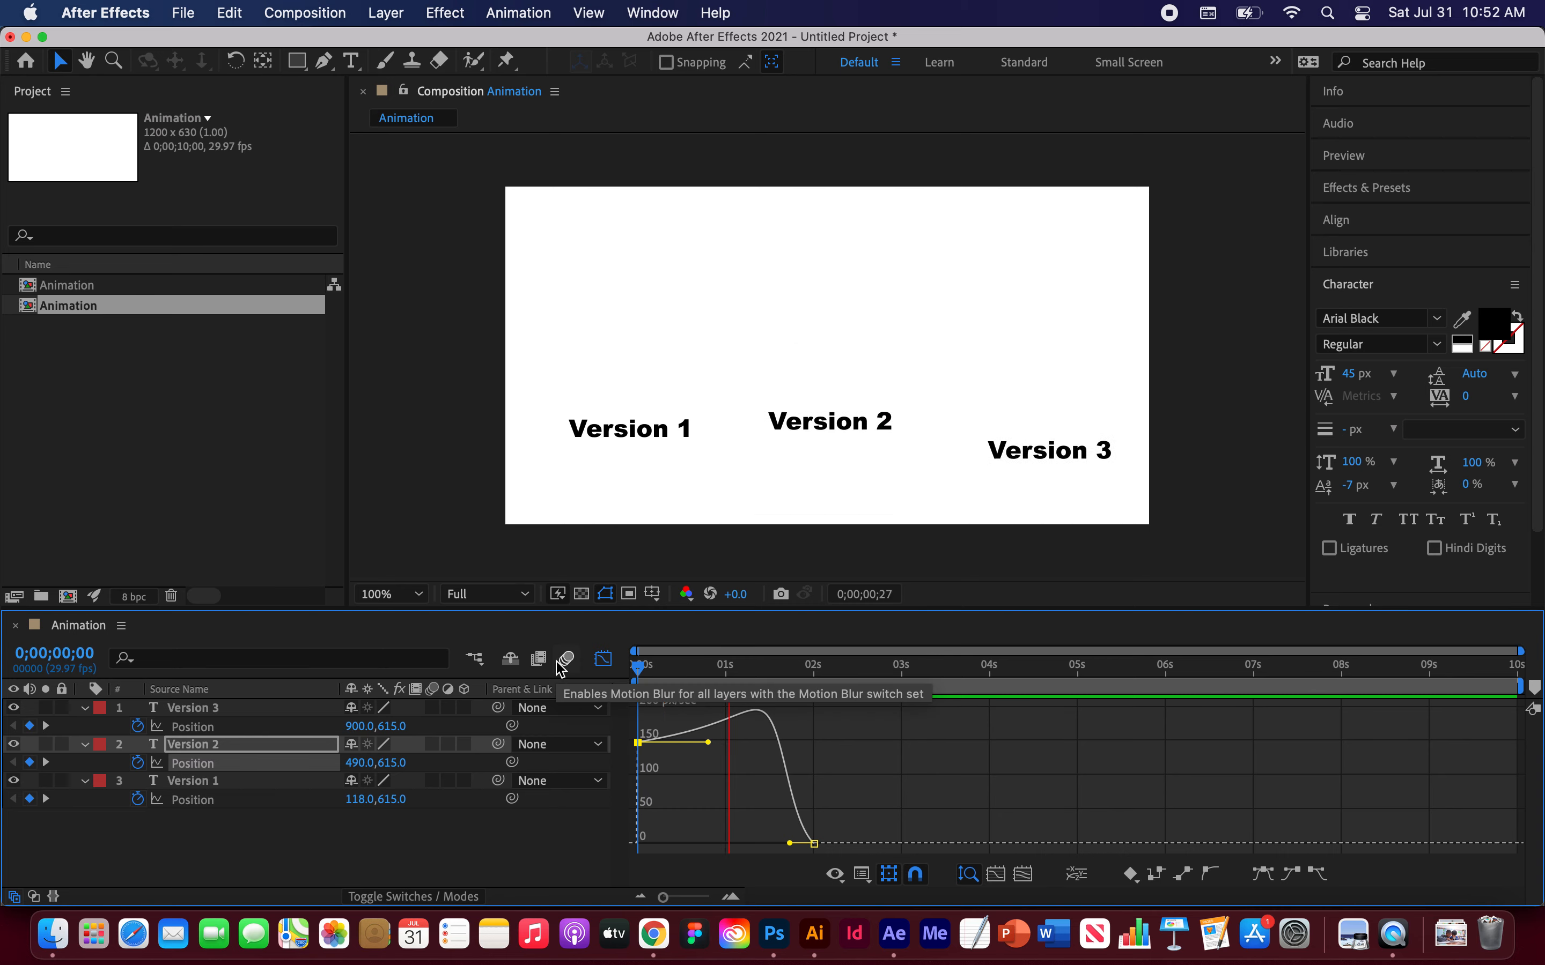
key(space)
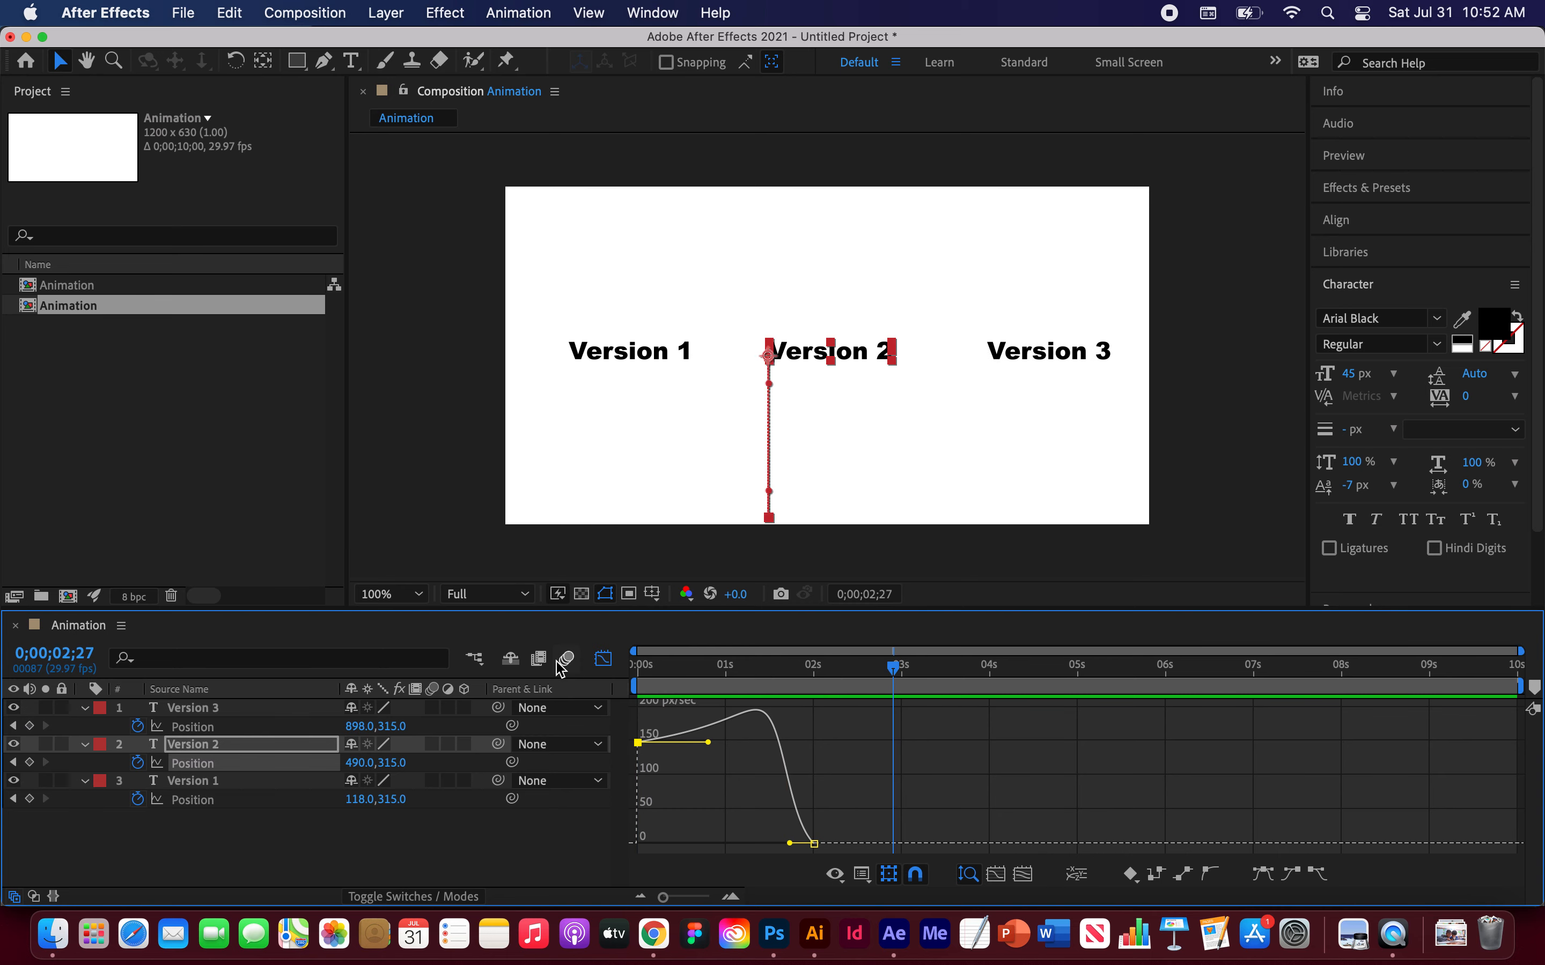
Step: Shorten the first keyframe's outgoing handle and pull the 2-second keyframe's incoming handle further left on Version 2's speed graph
drag(709, 744, 651, 744)
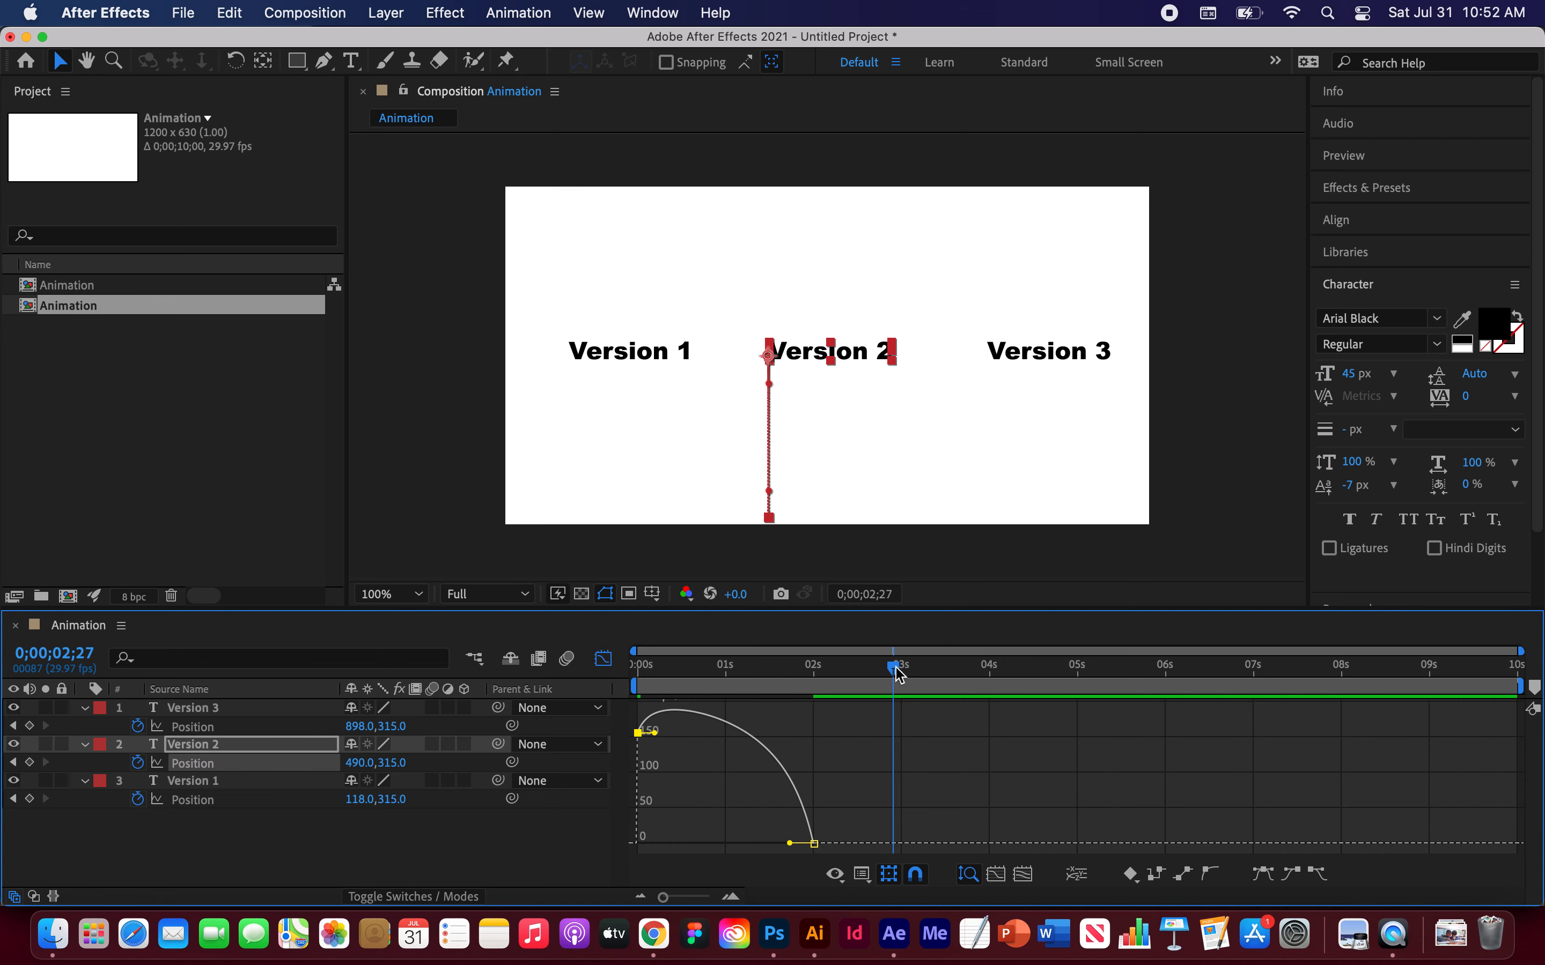
drag(896, 669, 819, 677)
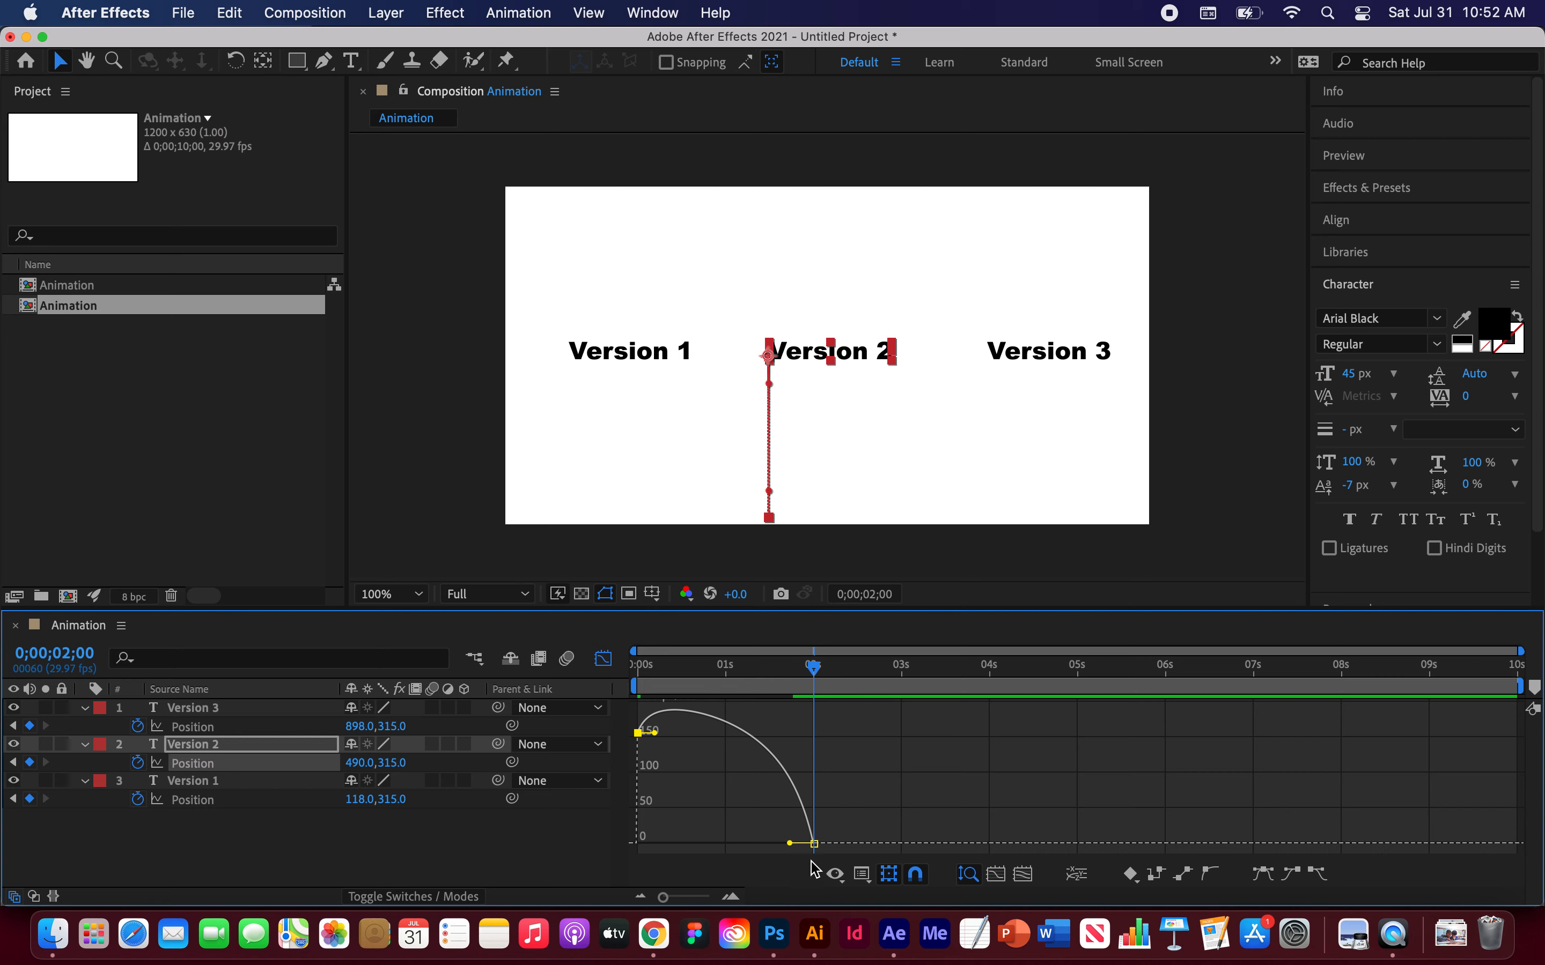
drag(790, 848, 760, 844)
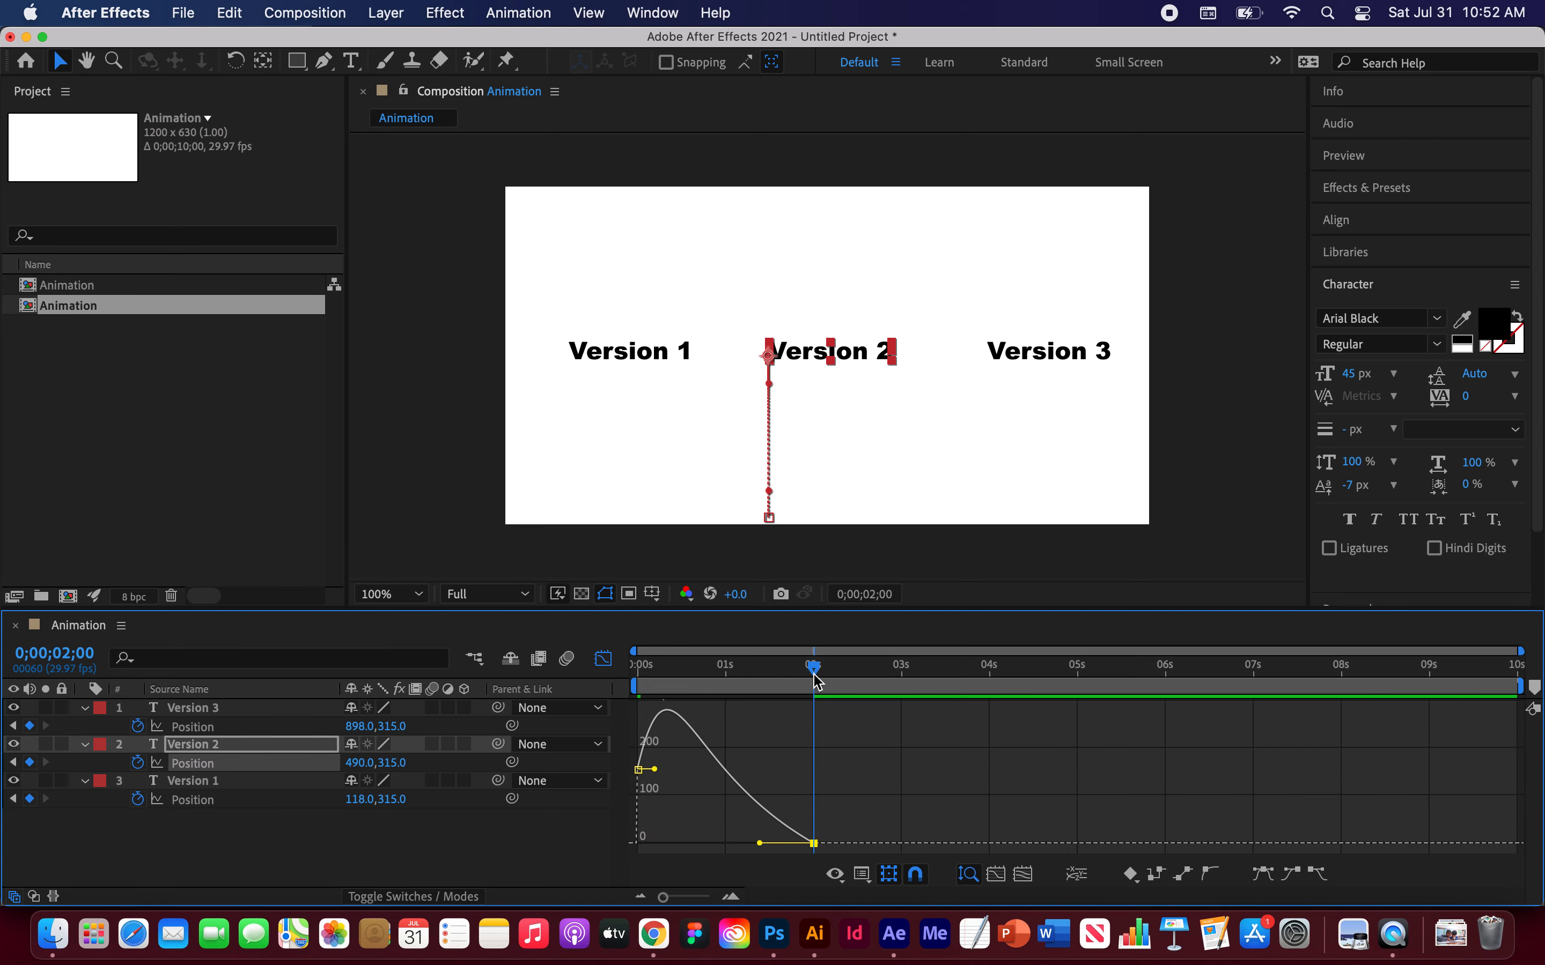
Step: Play the animation from the start to preview the revised speed curve
drag(815, 678, 638, 667)
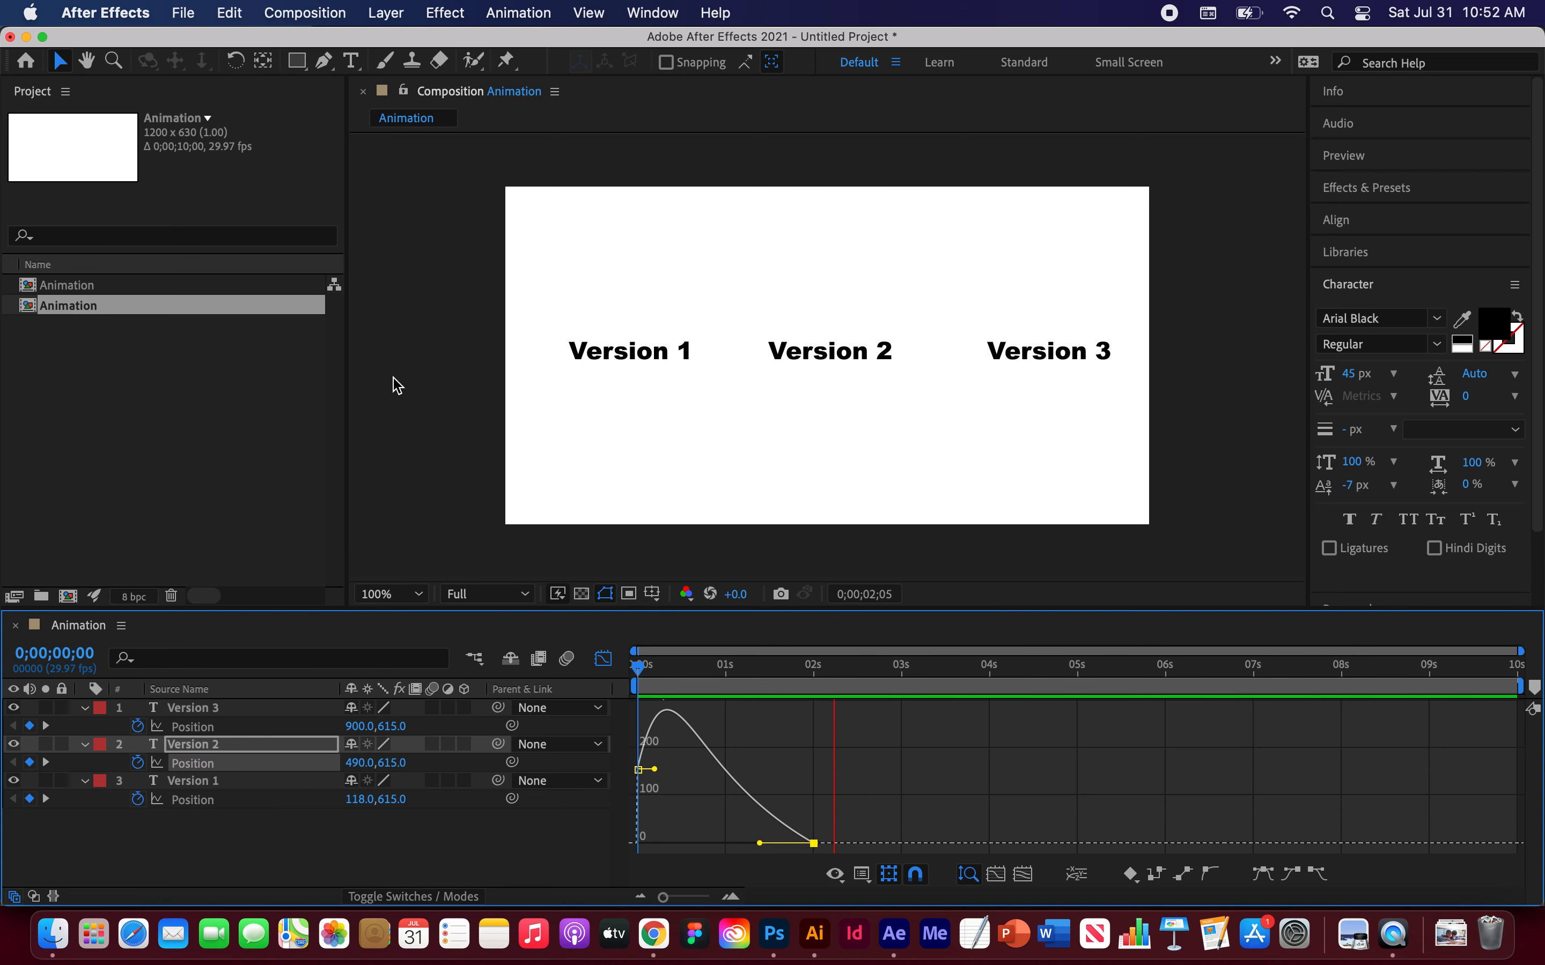
key(space)
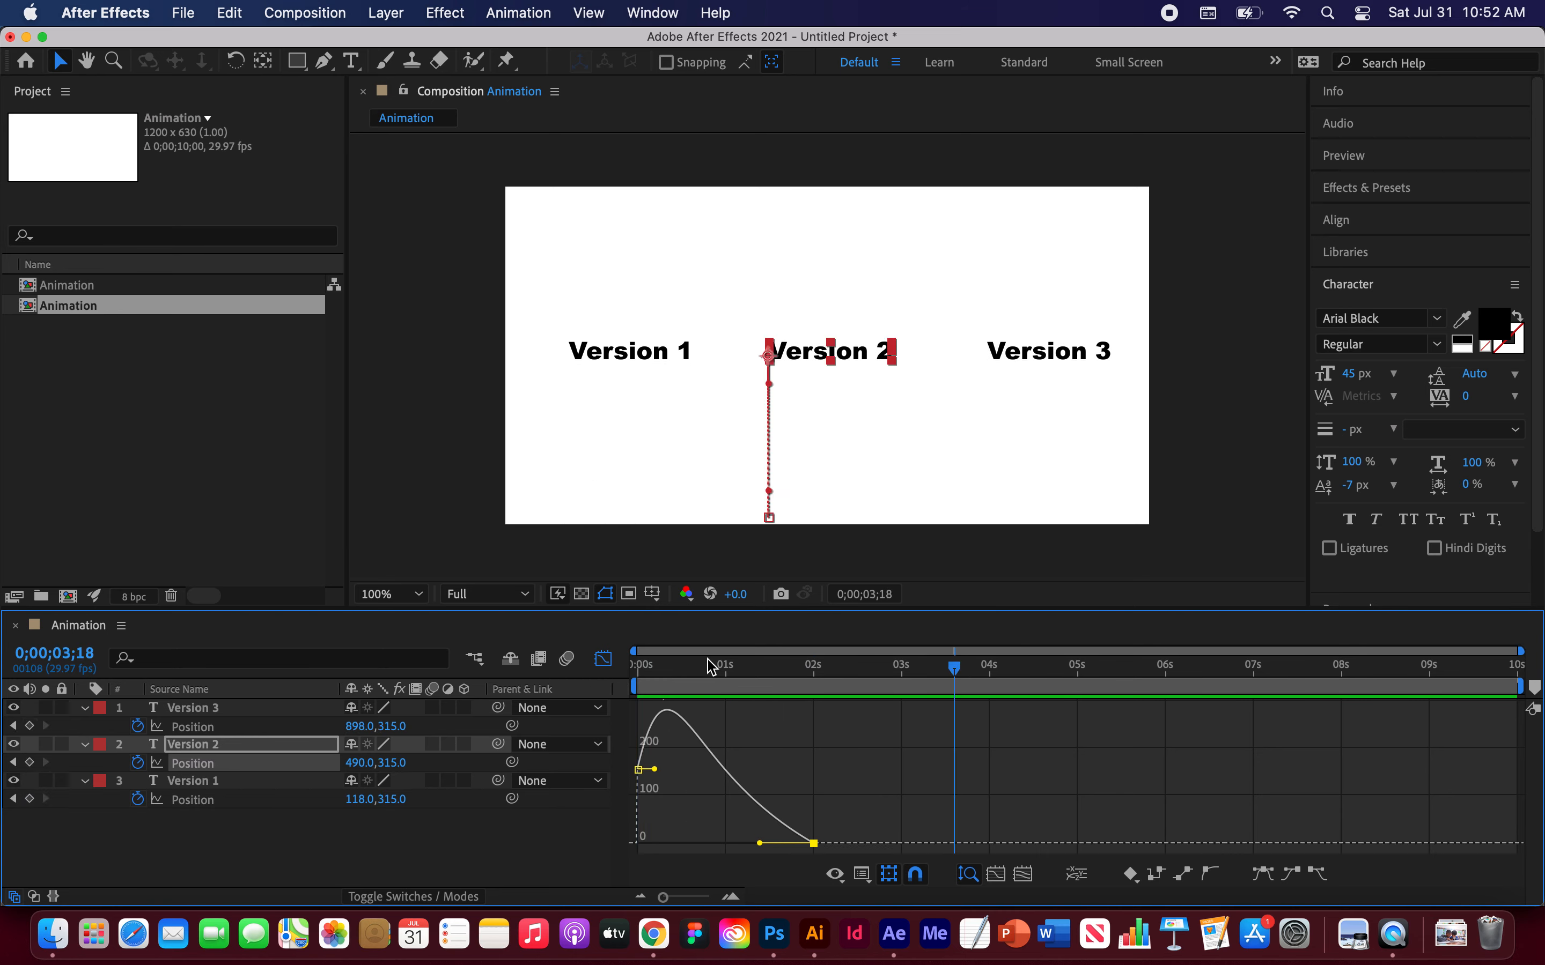
key(space)
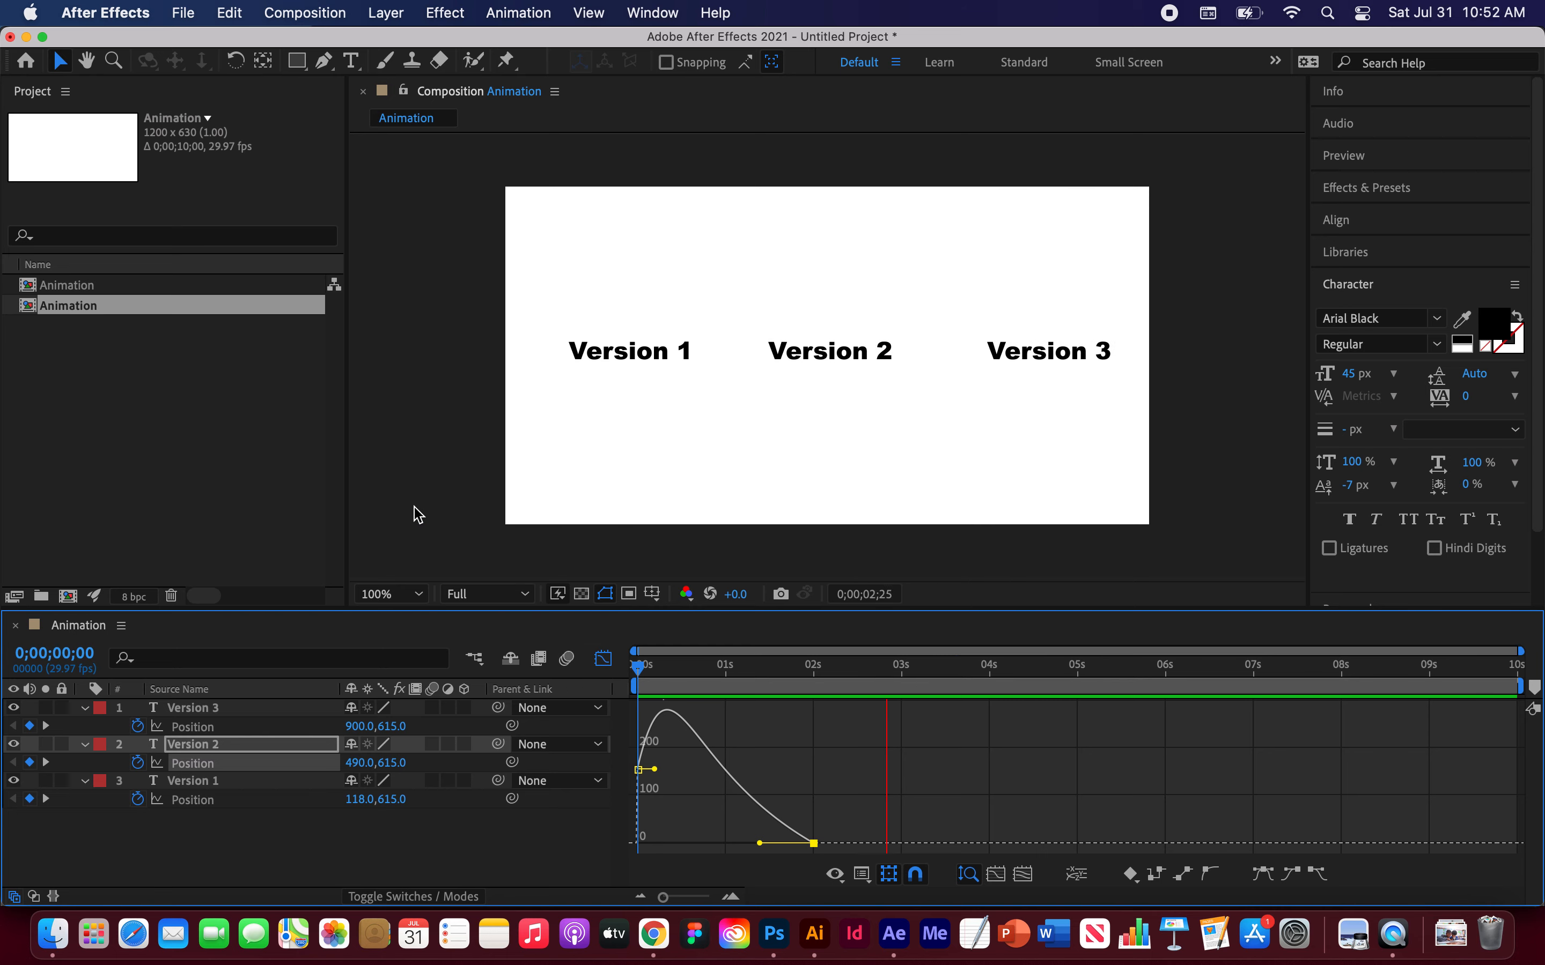
key(space)
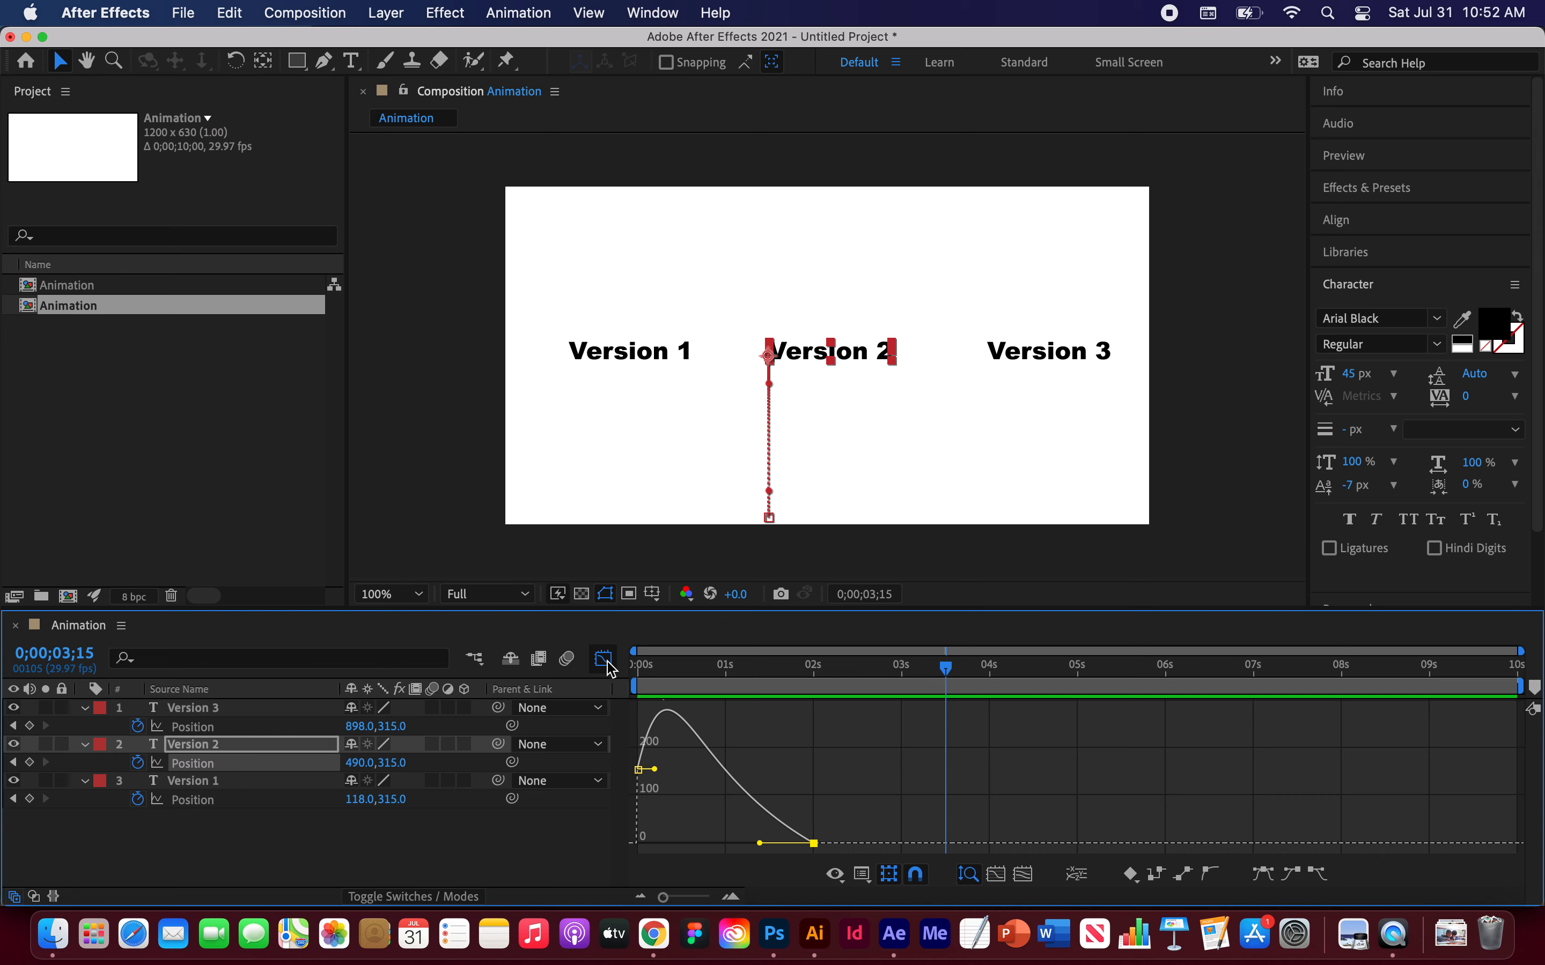
Step: Switch back from the Graph Editor to the layer bars and play the whole animation from the beginning
click(606, 664)
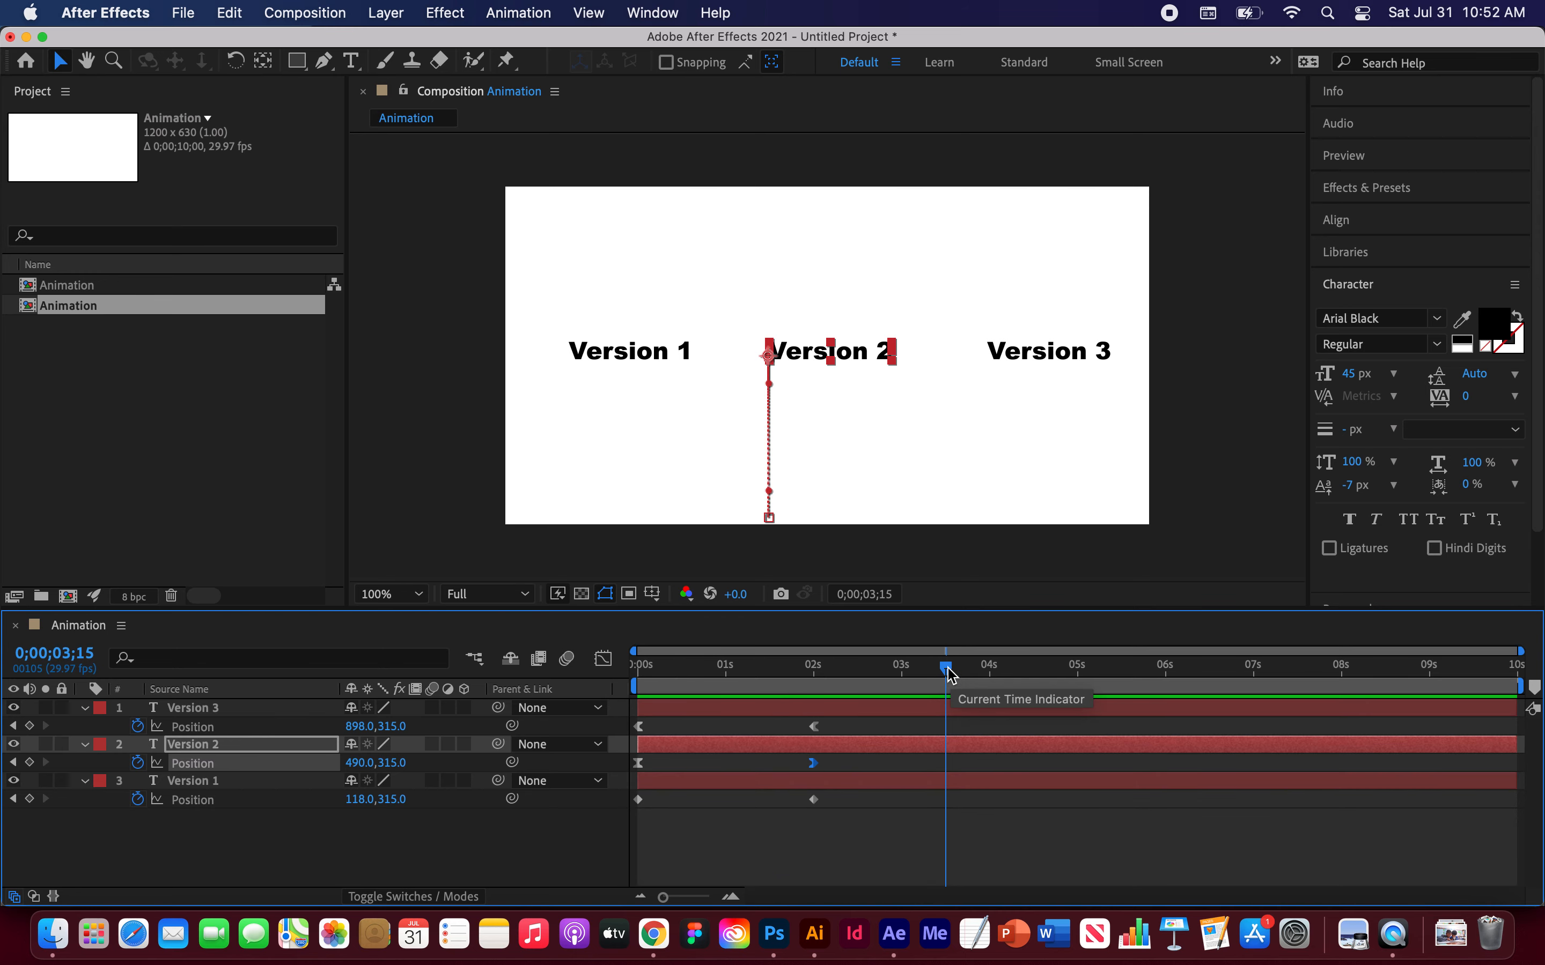
drag(950, 674, 638, 668)
key(space)
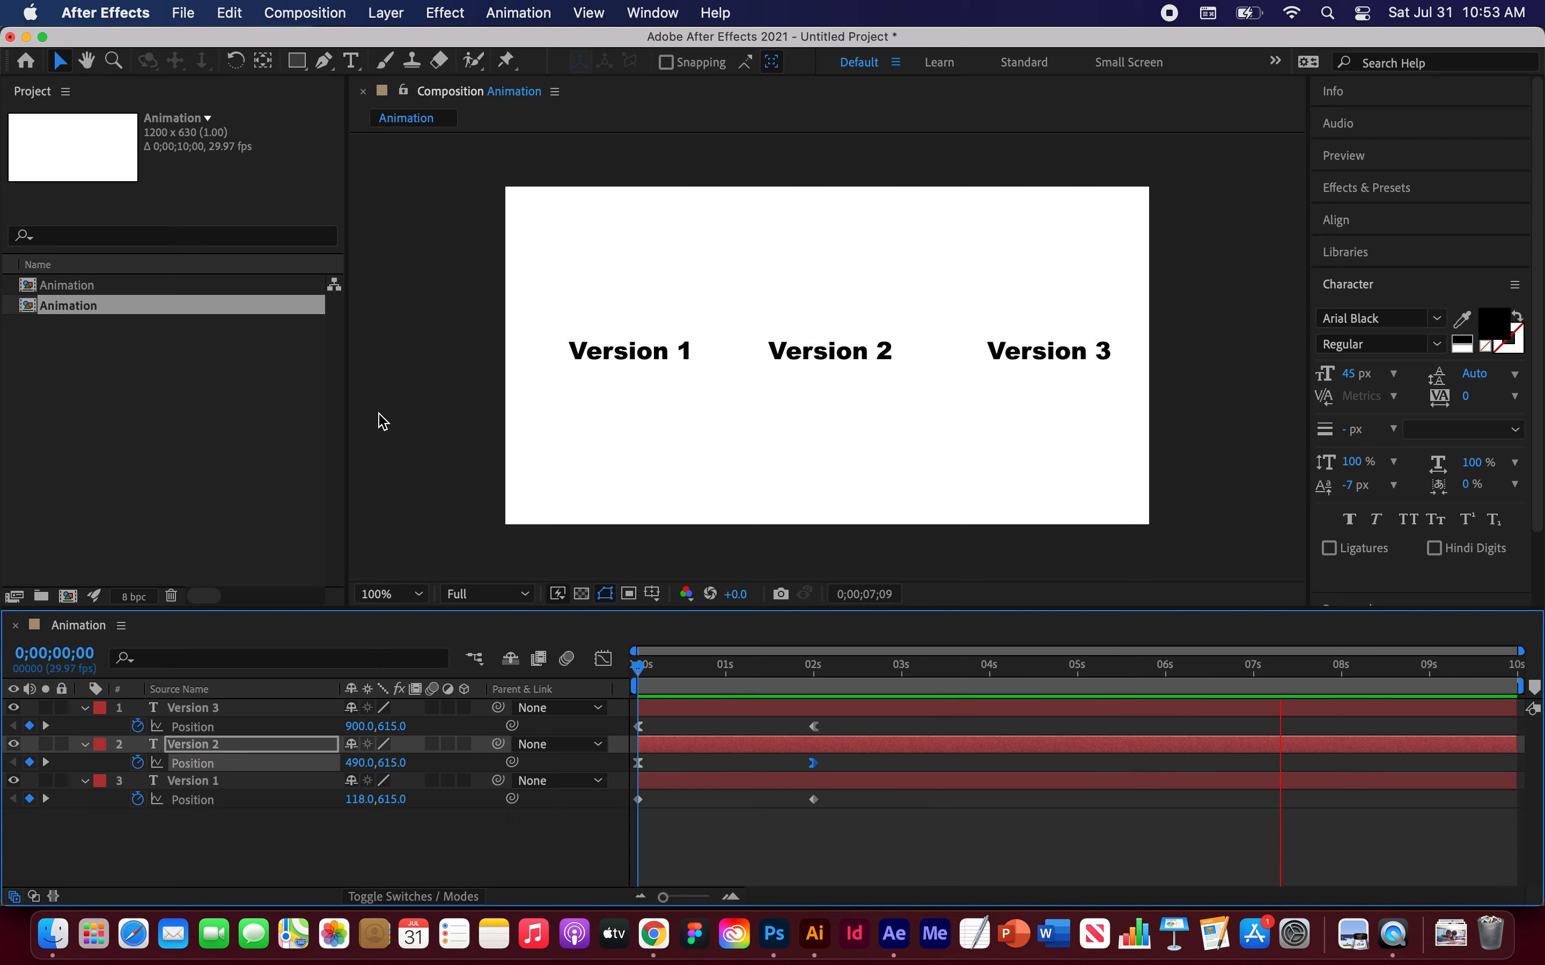
key(space)
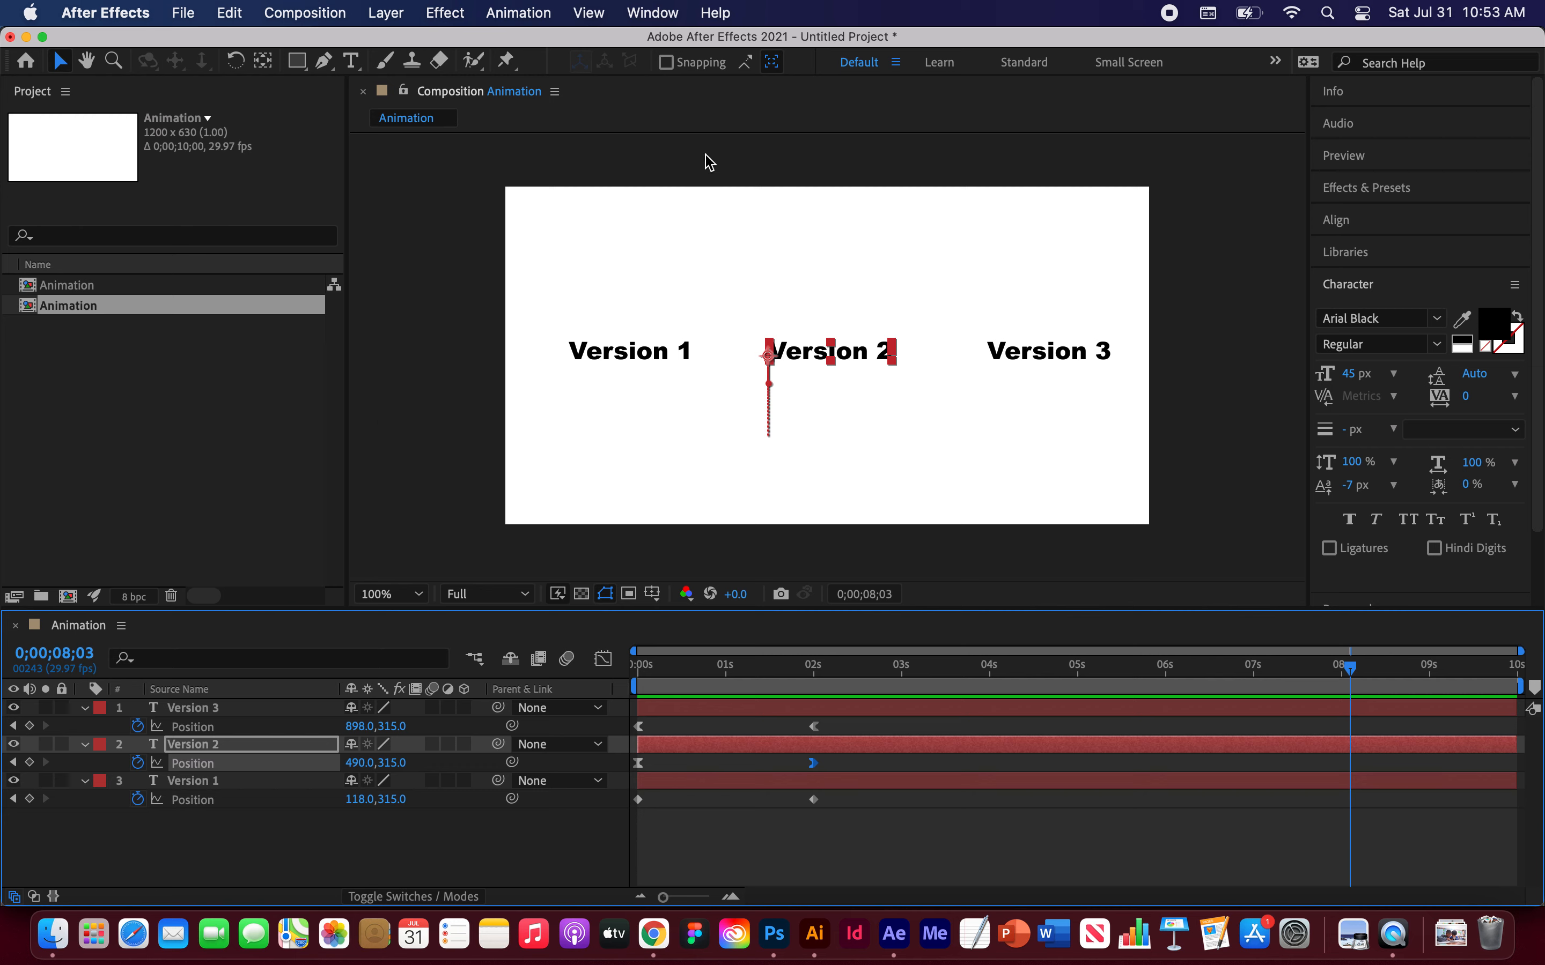